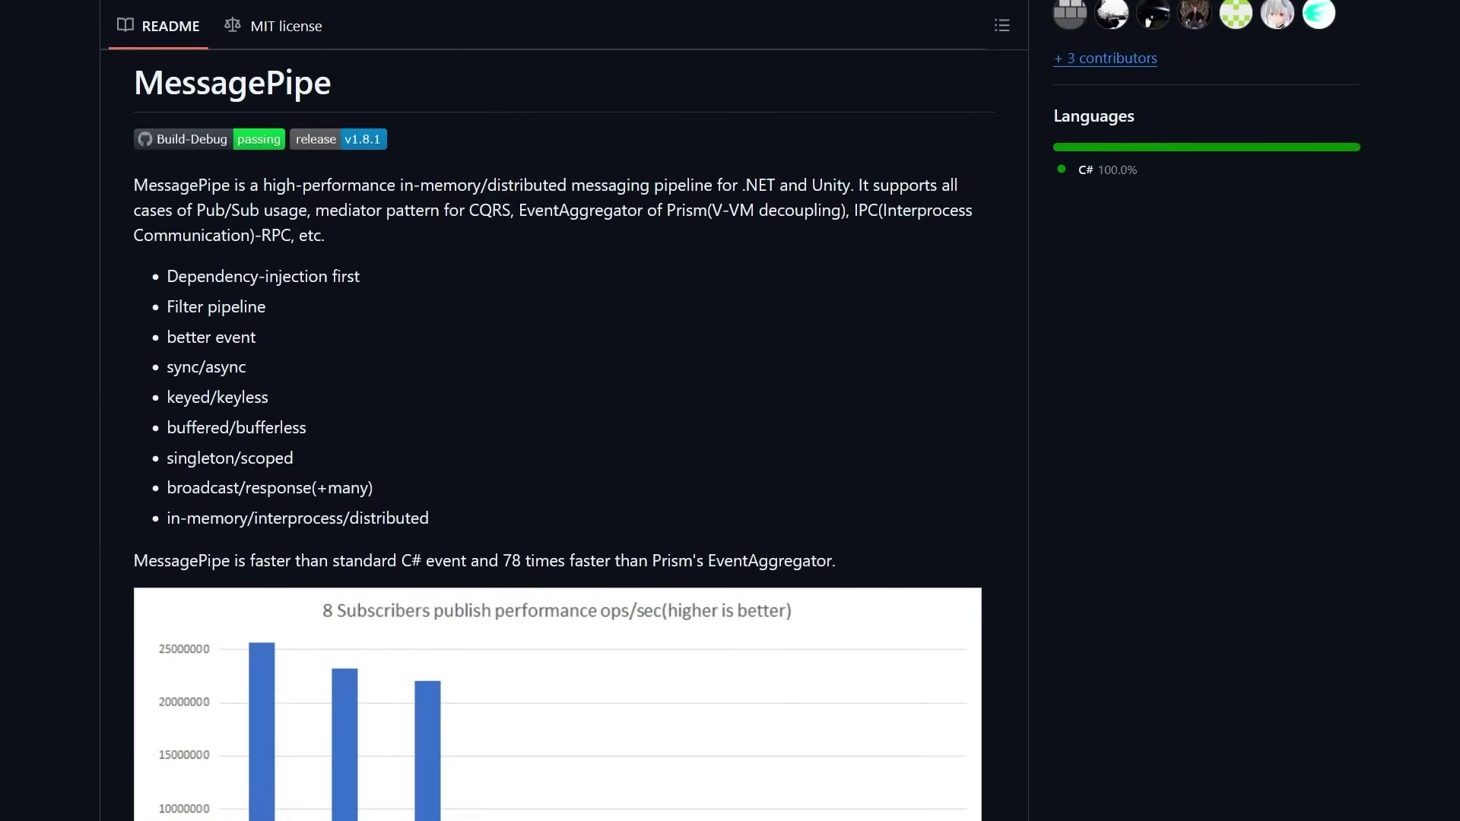
{"action": "scroll", "coordinate": [750, 367], "scroll_direction": "down", "scroll_amount": 1}
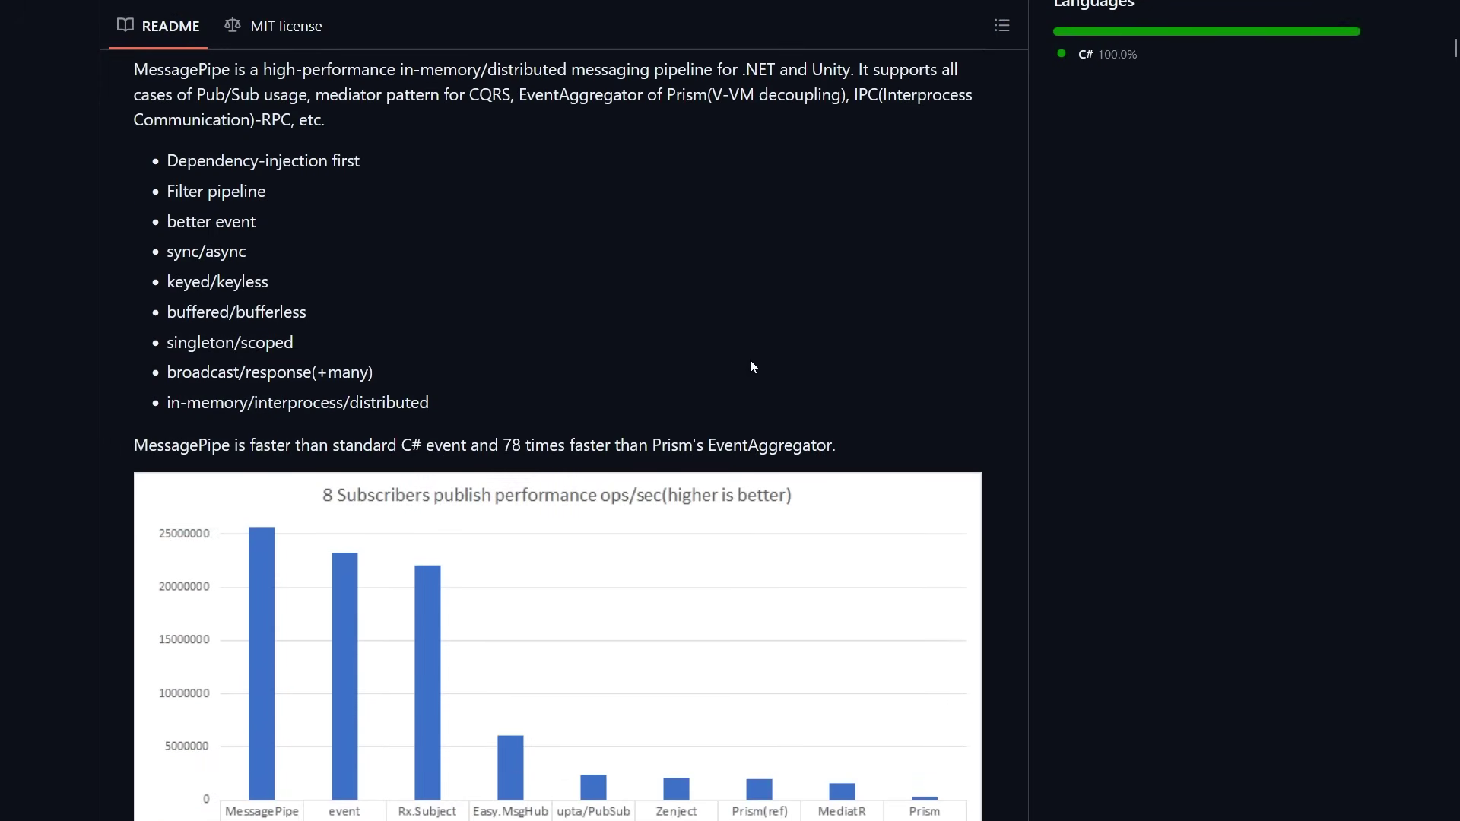
{"action": "scroll", "coordinate": [749, 366], "scroll_direction": "down", "scroll_amount": 3}
{"action": "scroll", "coordinate": [752, 373], "scroll_direction": "down", "scroll_amount": 1}
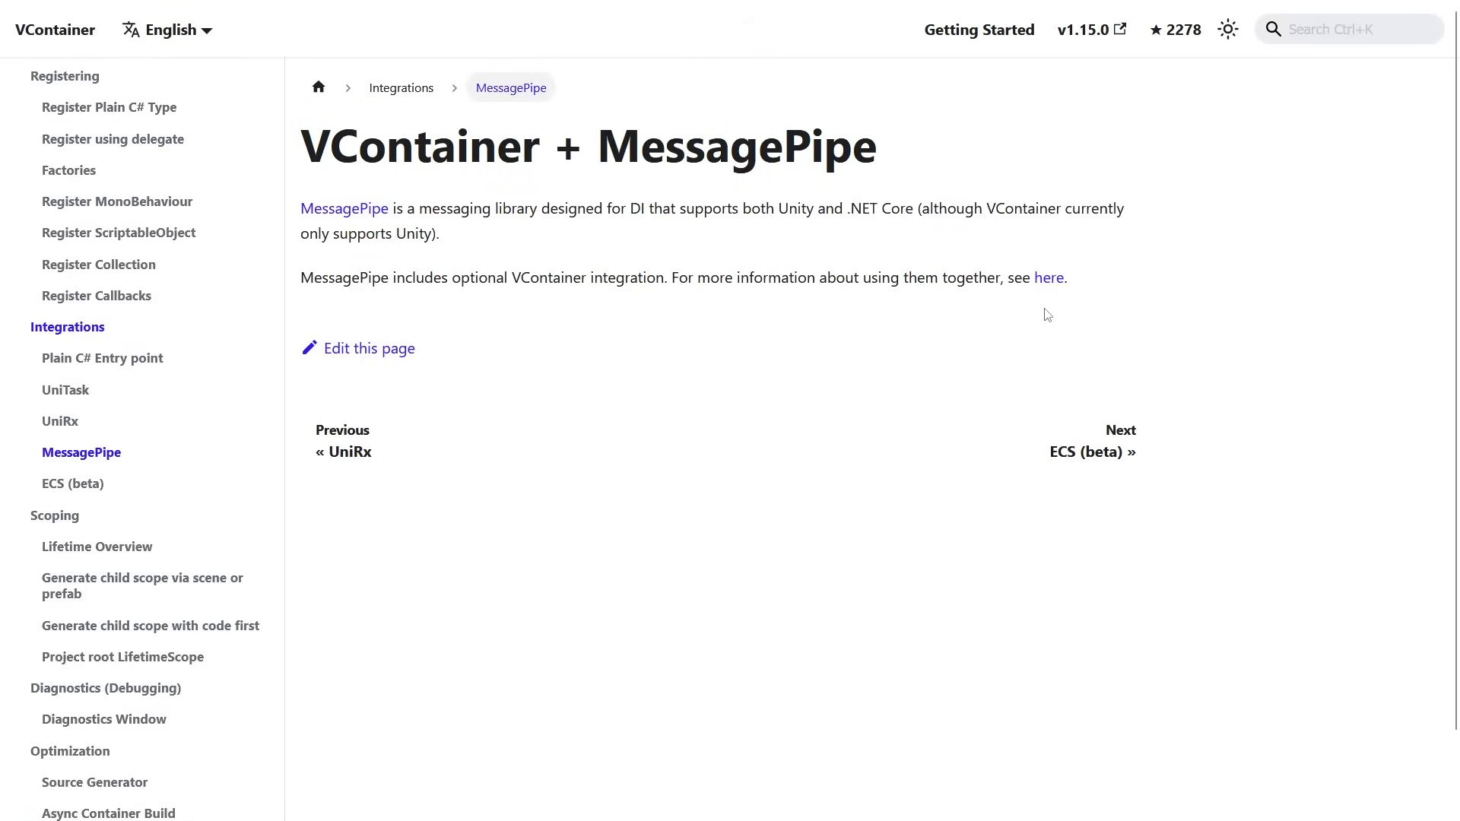
- Follow the 'here' link from the VContainer docs to MessagePipe's GitHub integration guide
{"action": "left_click", "coordinate": [1048, 278]}
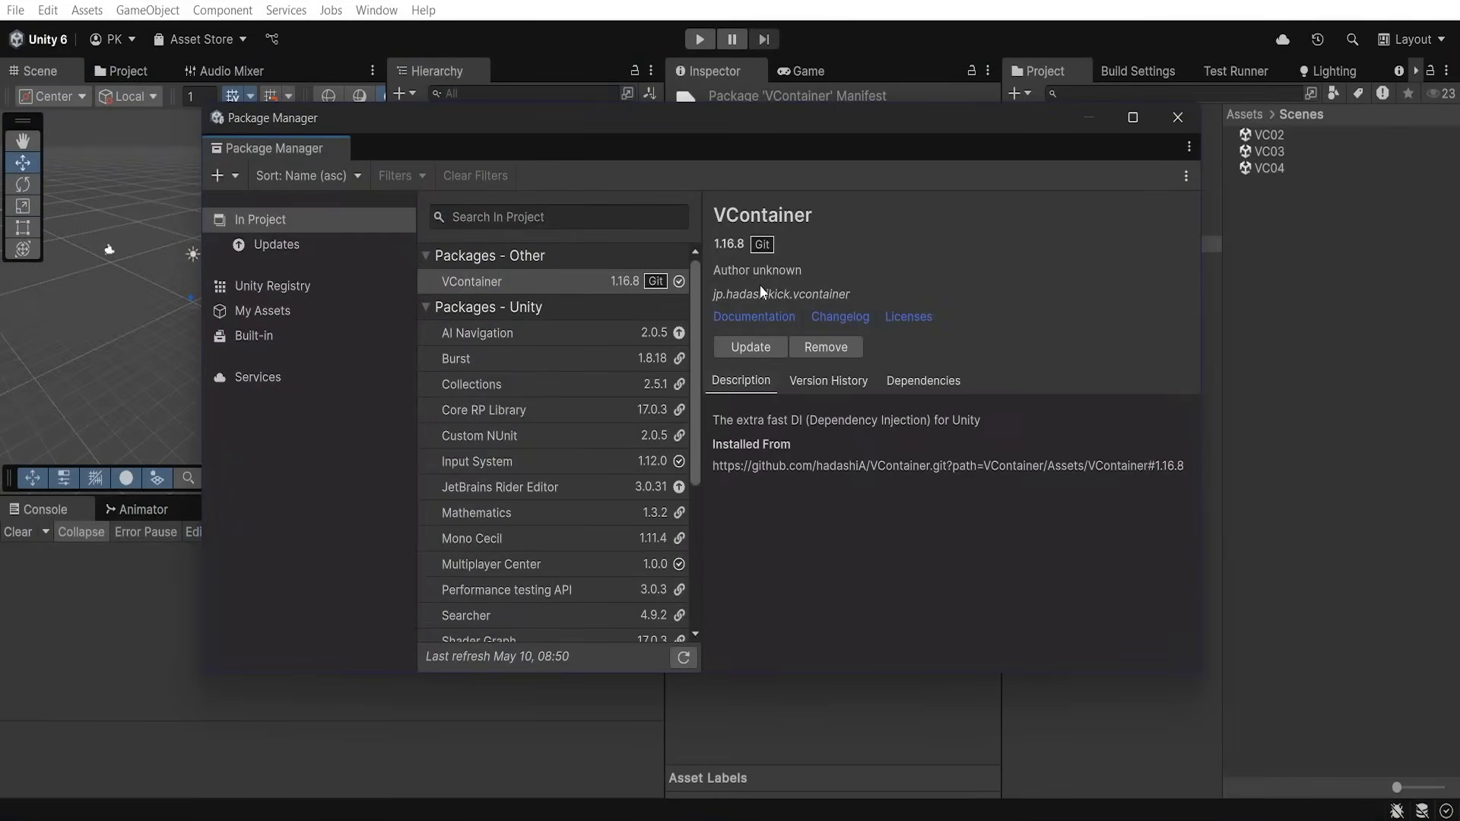
- Install the MessagePipe core package from its git URL
{"action": "left_click", "coordinate": [219, 176]}
{"action": "left_click", "coordinate": [312, 247]}
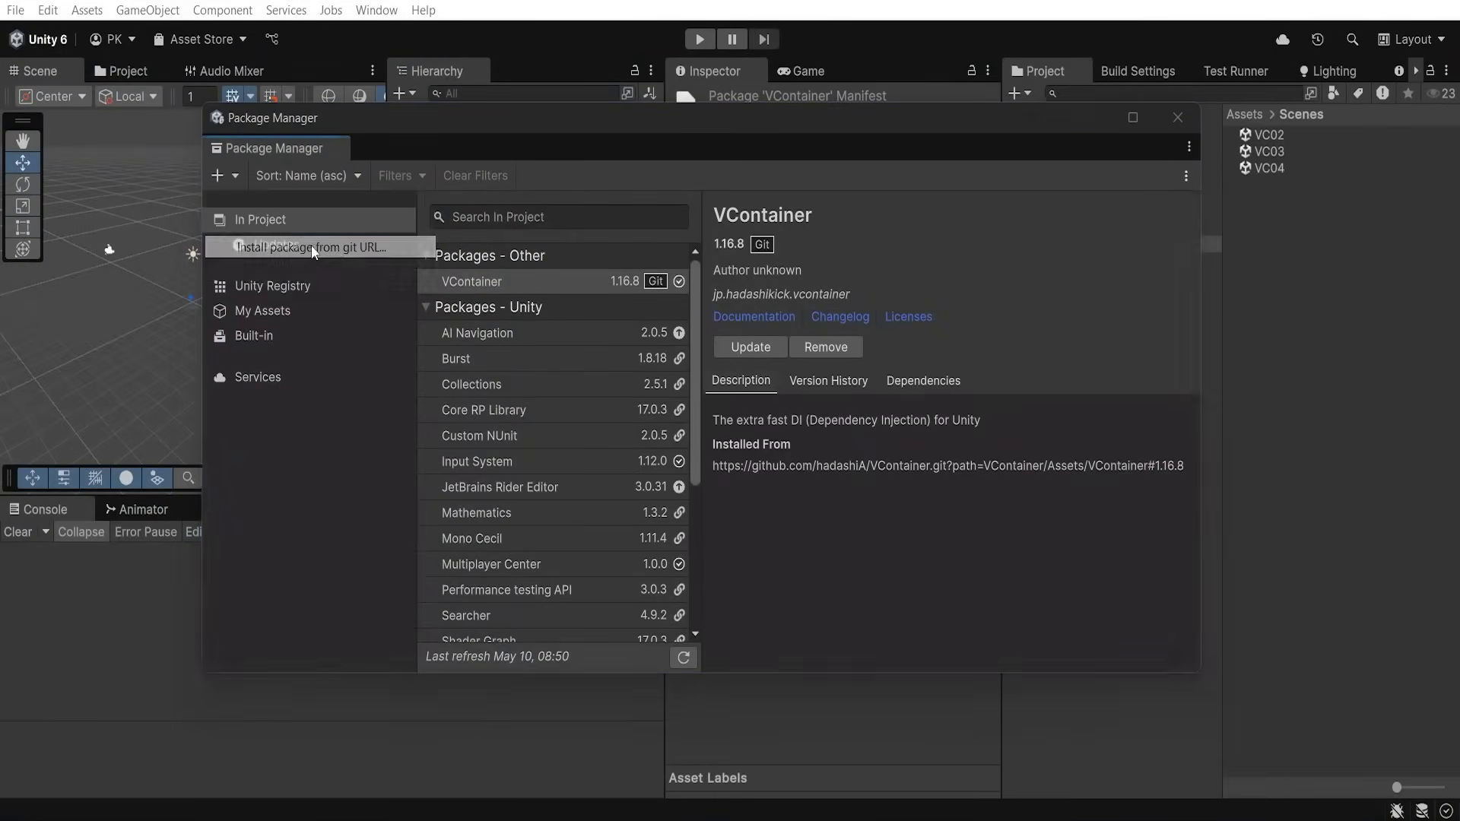
{"action": "type", "text": "https://github.com/Cysharp/MessagePipe.git?path=src/MessagePipe.Unity/Assets/Plugins/MessagePipe"}
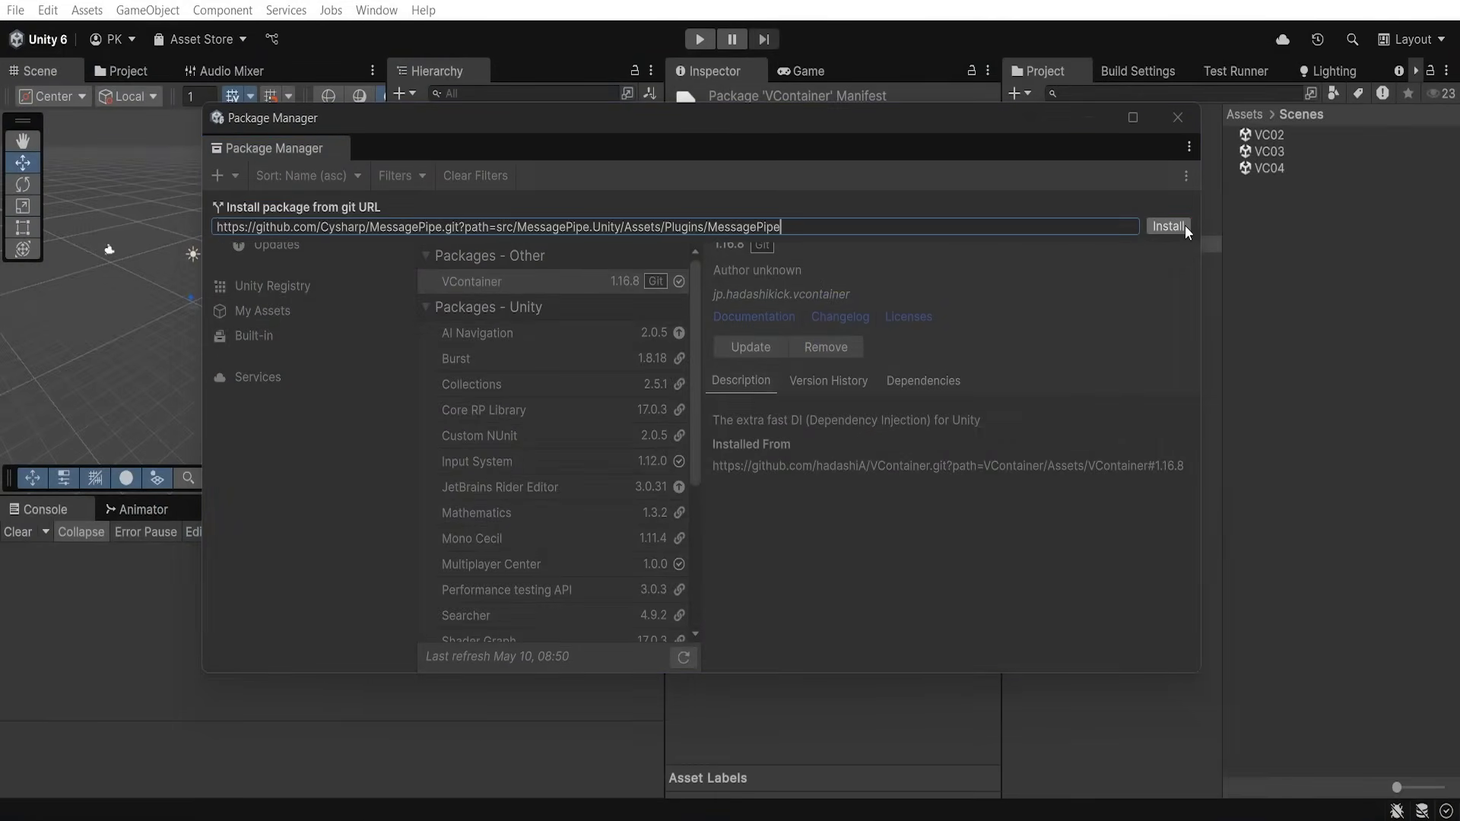
{"action": "left_click", "coordinate": [1168, 226]}
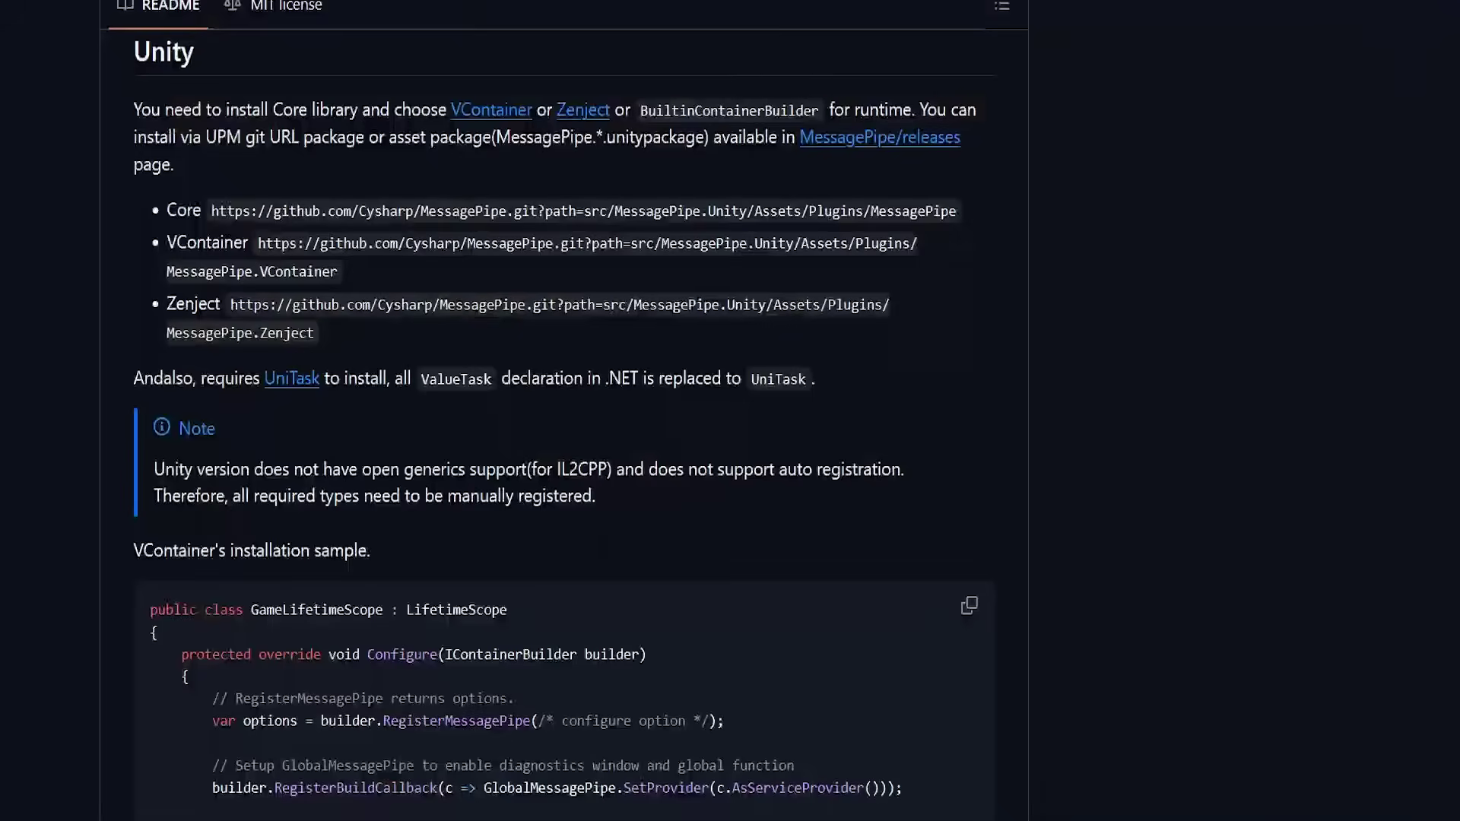
- Copy the MessagePipe.VContainer git URL and install that package too
{"action": "left_click_drag", "start_coordinate": [258, 243], "coordinate": [340, 270]}
{"action": "key", "text": "ctrl+c"}
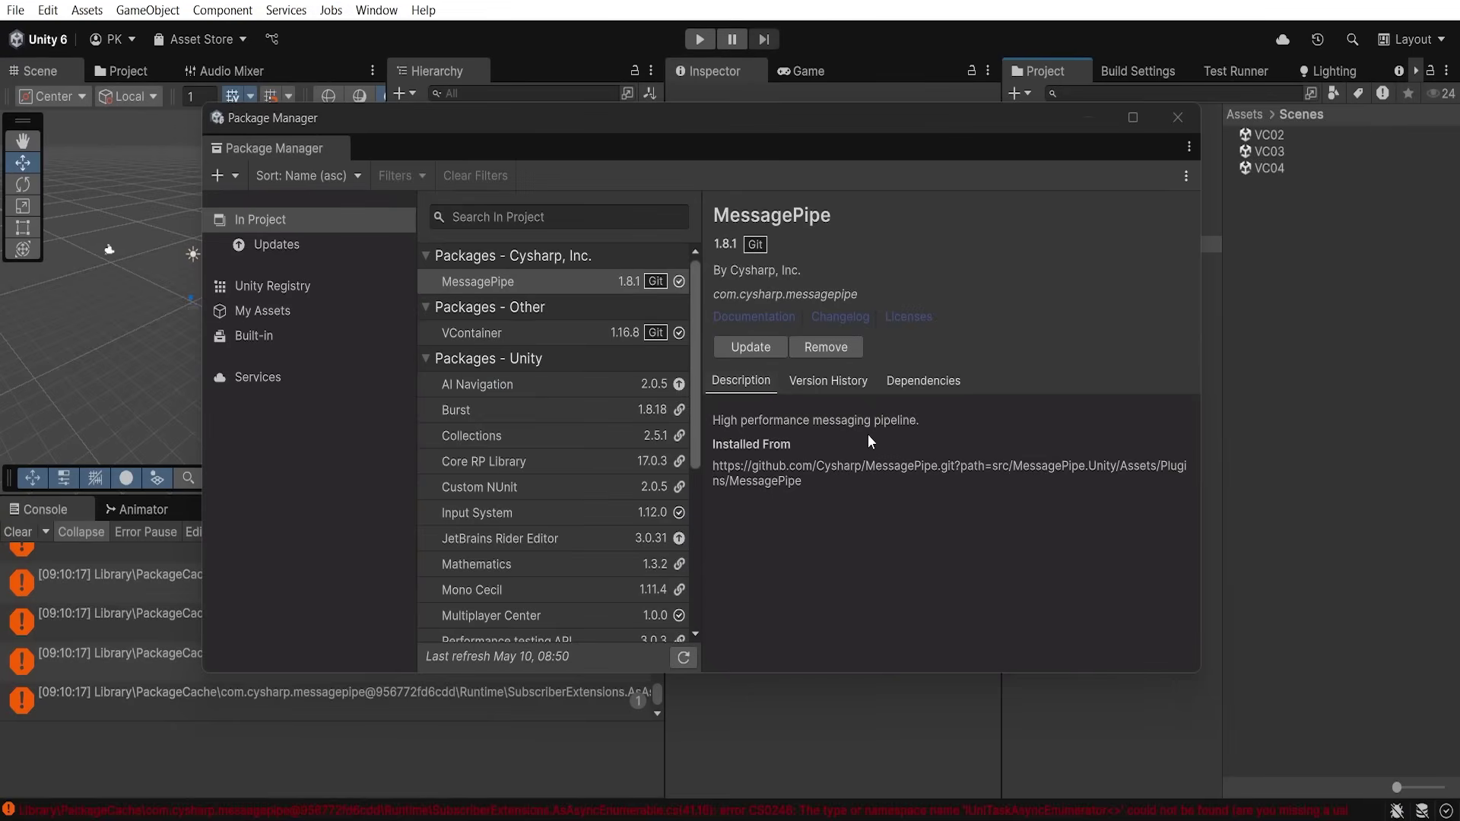
{"action": "left_click", "coordinate": [218, 175]}
{"action": "left_click", "coordinate": [275, 243]}
{"action": "key", "text": "ctrl+v"}
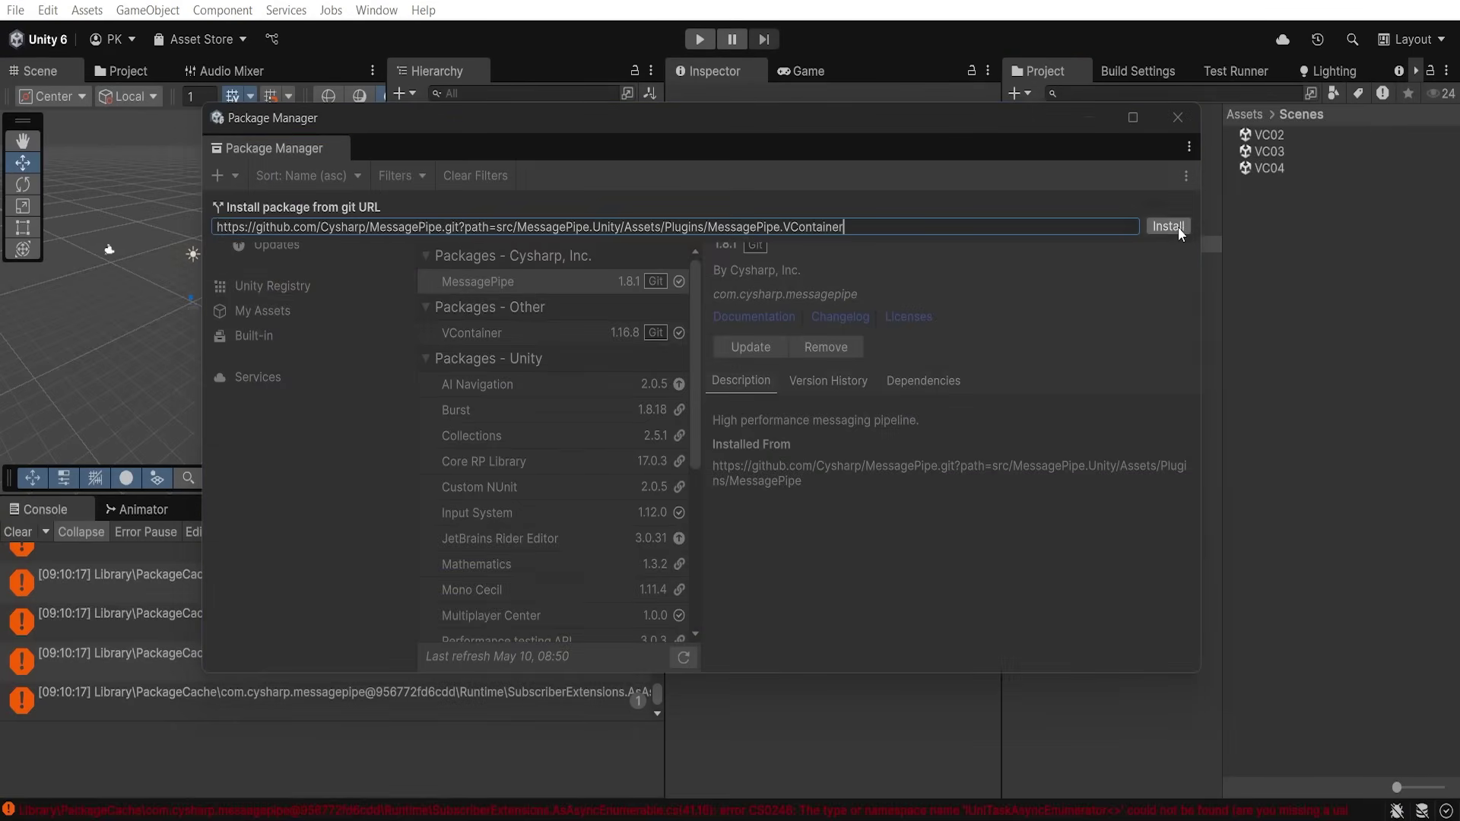
{"action": "key", "text": "Return"}
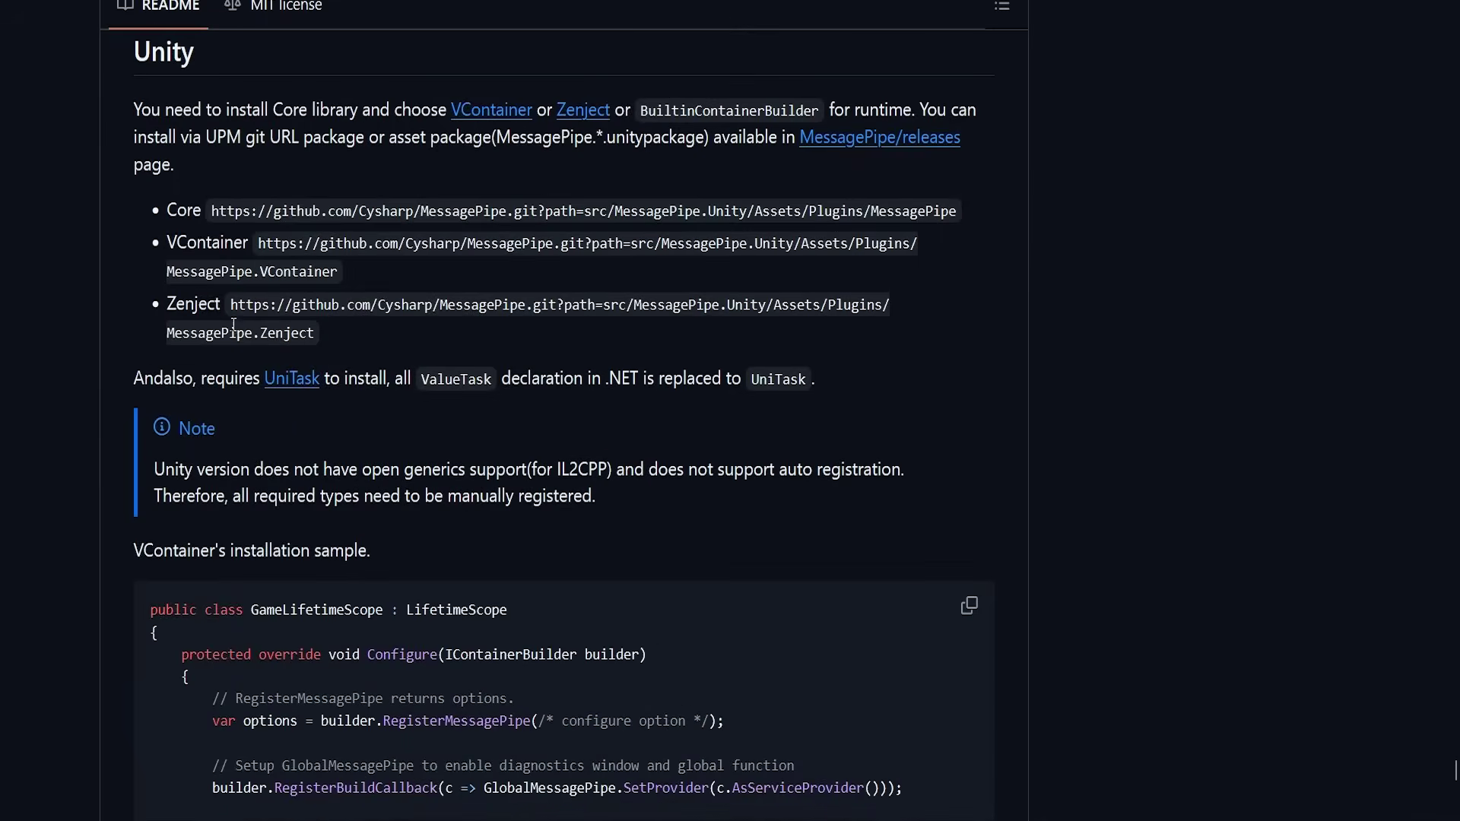
- Find and copy UniTask's git URL under Getting started > UPM Package on GitHub
{"action": "left_click_drag", "start_coordinate": [127, 380], "coordinate": [833, 373]}
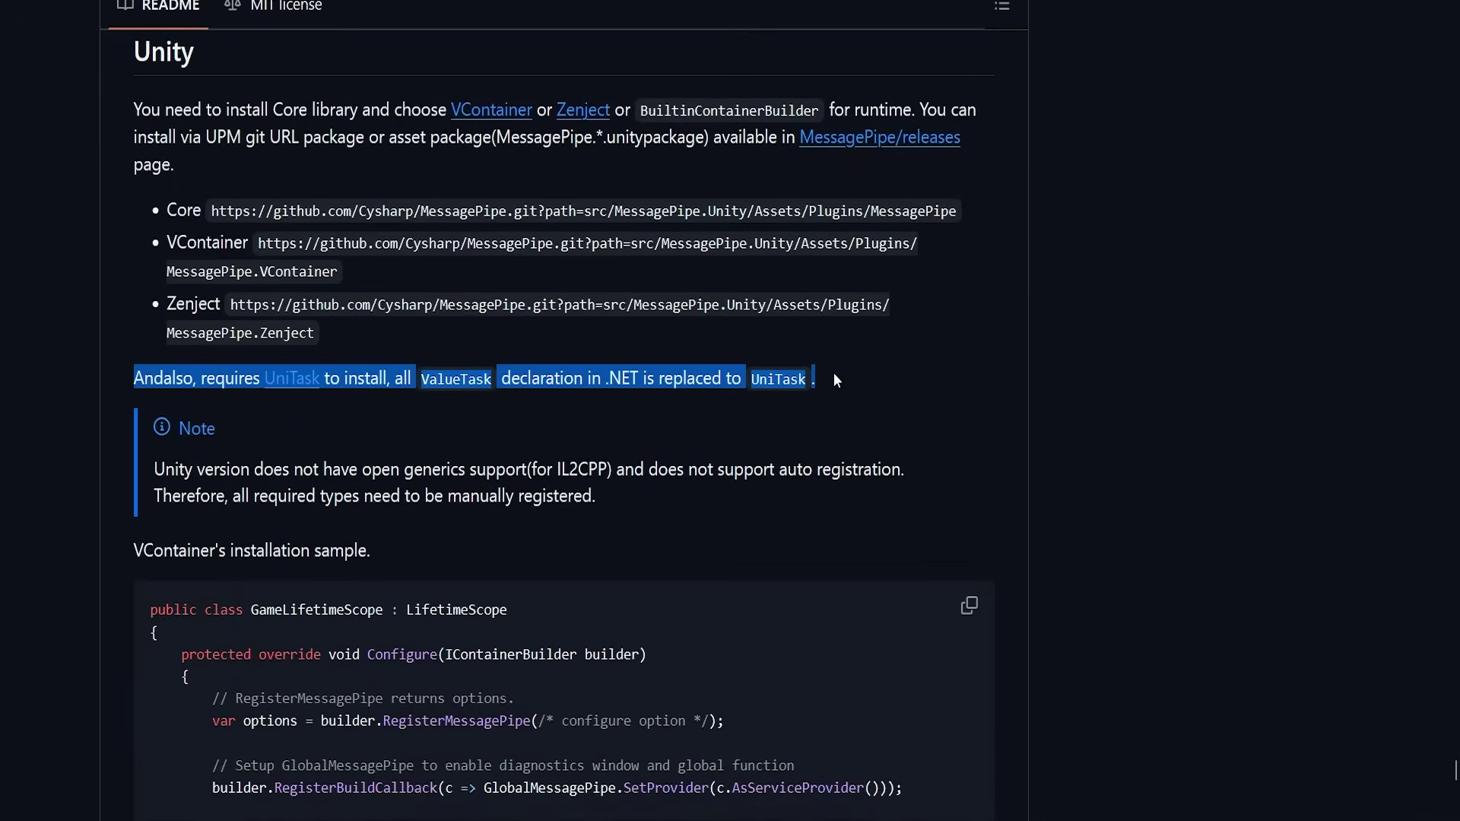
{"action": "left_click", "coordinate": [856, 376]}
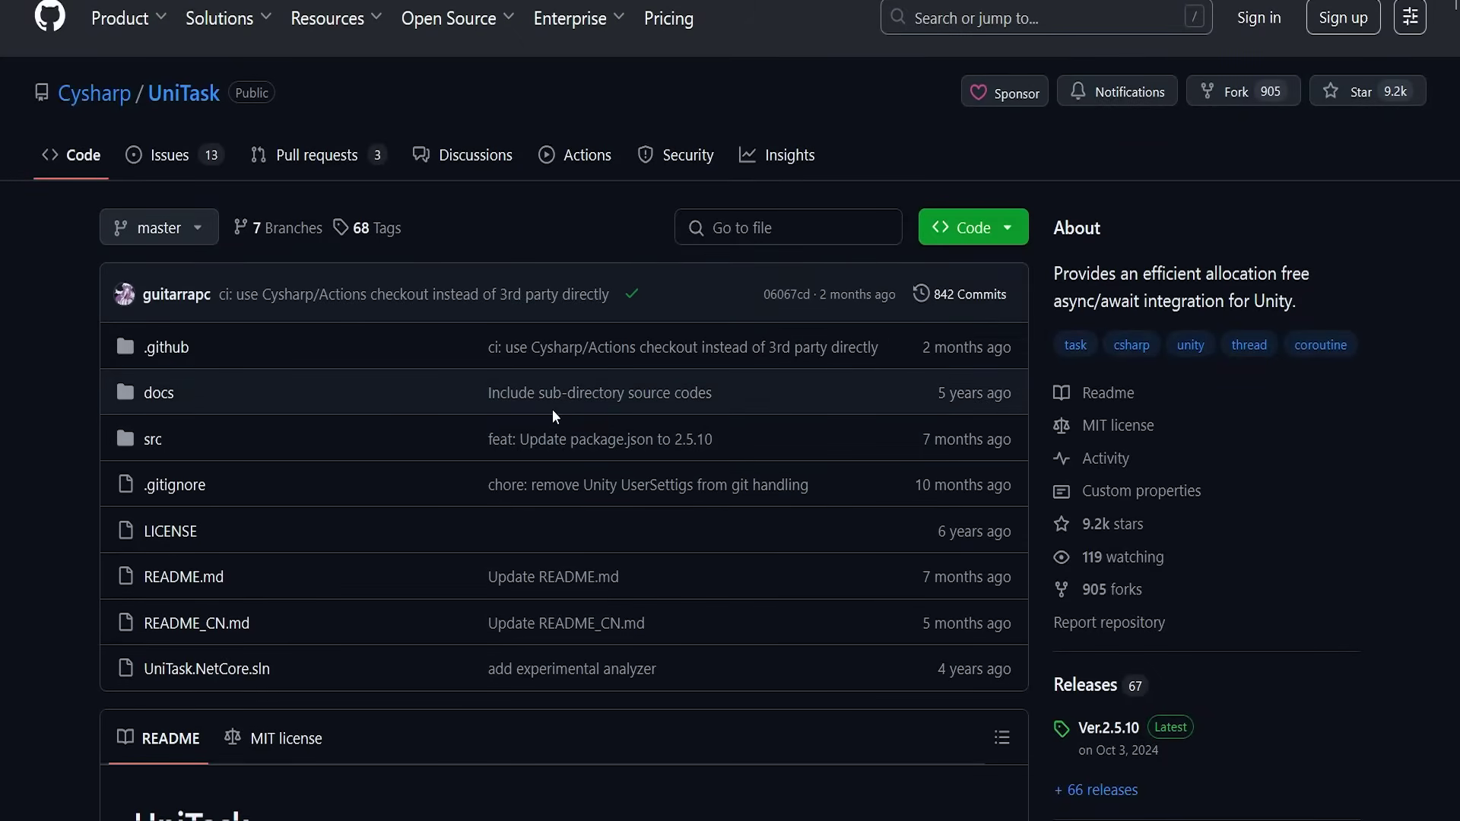
{"action": "scroll", "coordinate": [446, 380], "scroll_direction": "down", "scroll_amount": 3}
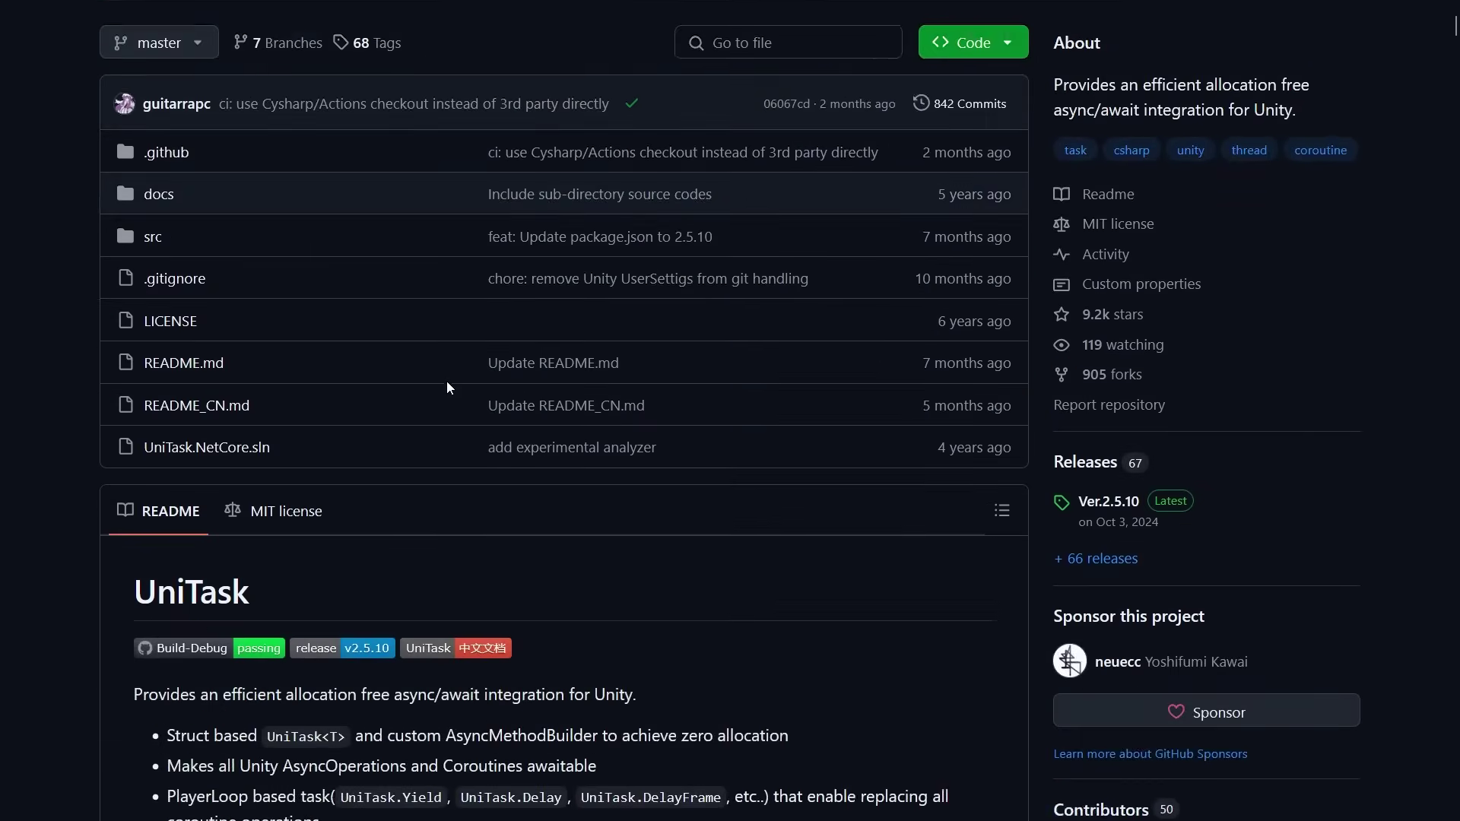
{"action": "scroll", "coordinate": [435, 386], "scroll_direction": "down", "scroll_amount": 2}
{"action": "scroll", "coordinate": [434, 385], "scroll_direction": "down", "scroll_amount": 1}
{"action": "scroll", "coordinate": [547, 427], "scroll_direction": "down", "scroll_amount": 5}
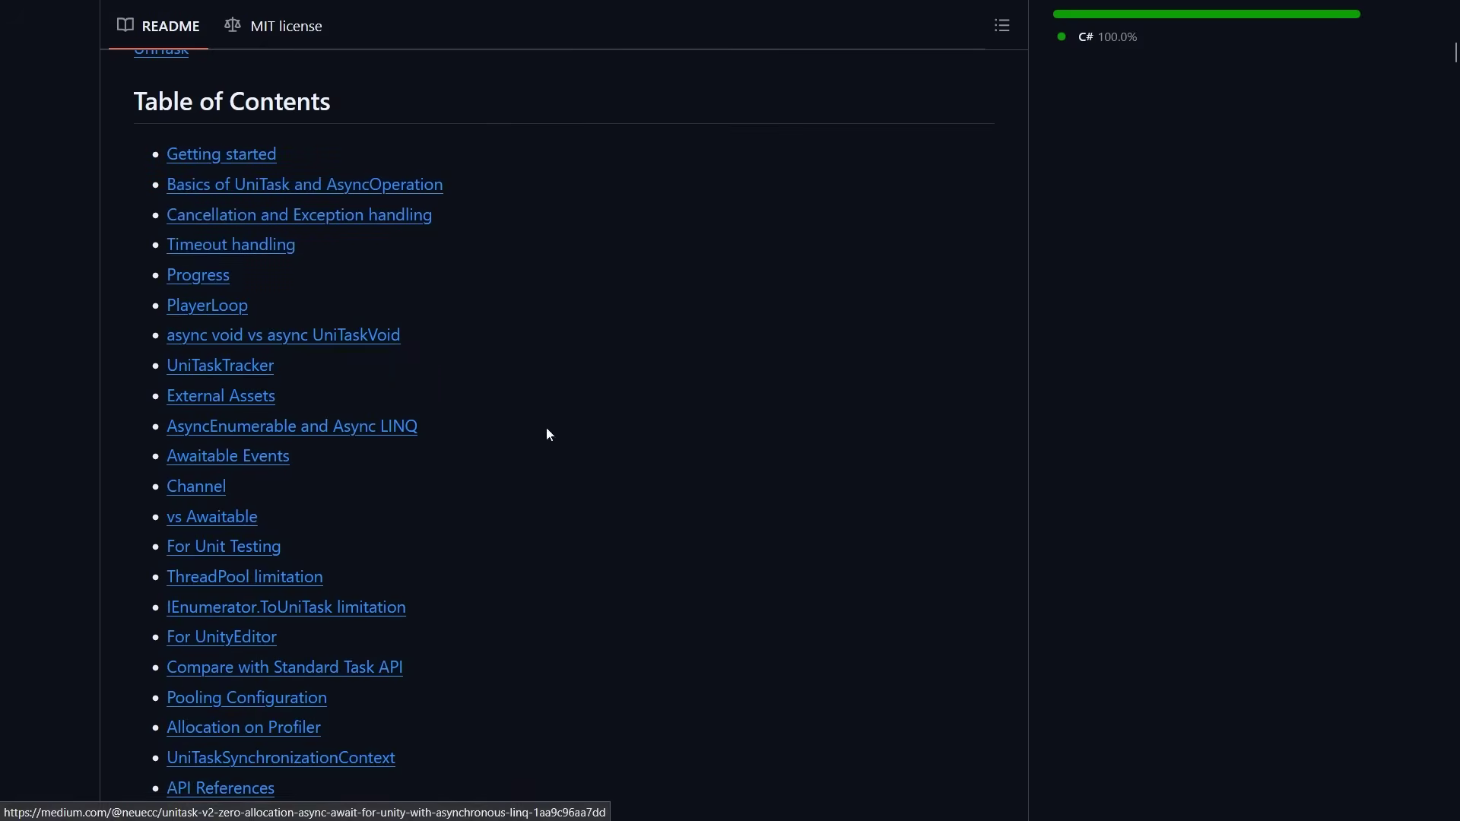
{"action": "left_click", "coordinate": [213, 155]}
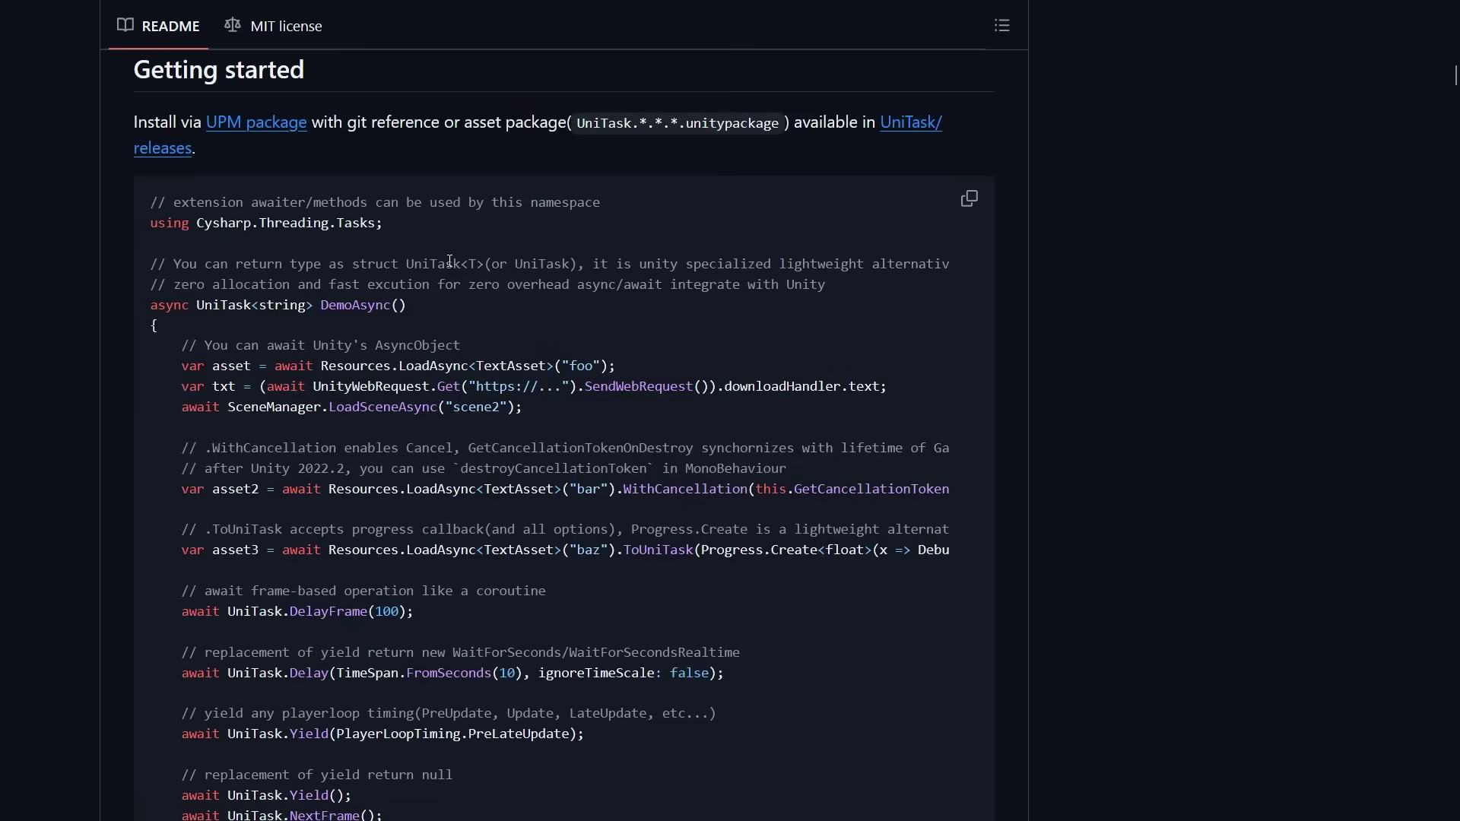
{"action": "left_click", "coordinate": [279, 124]}
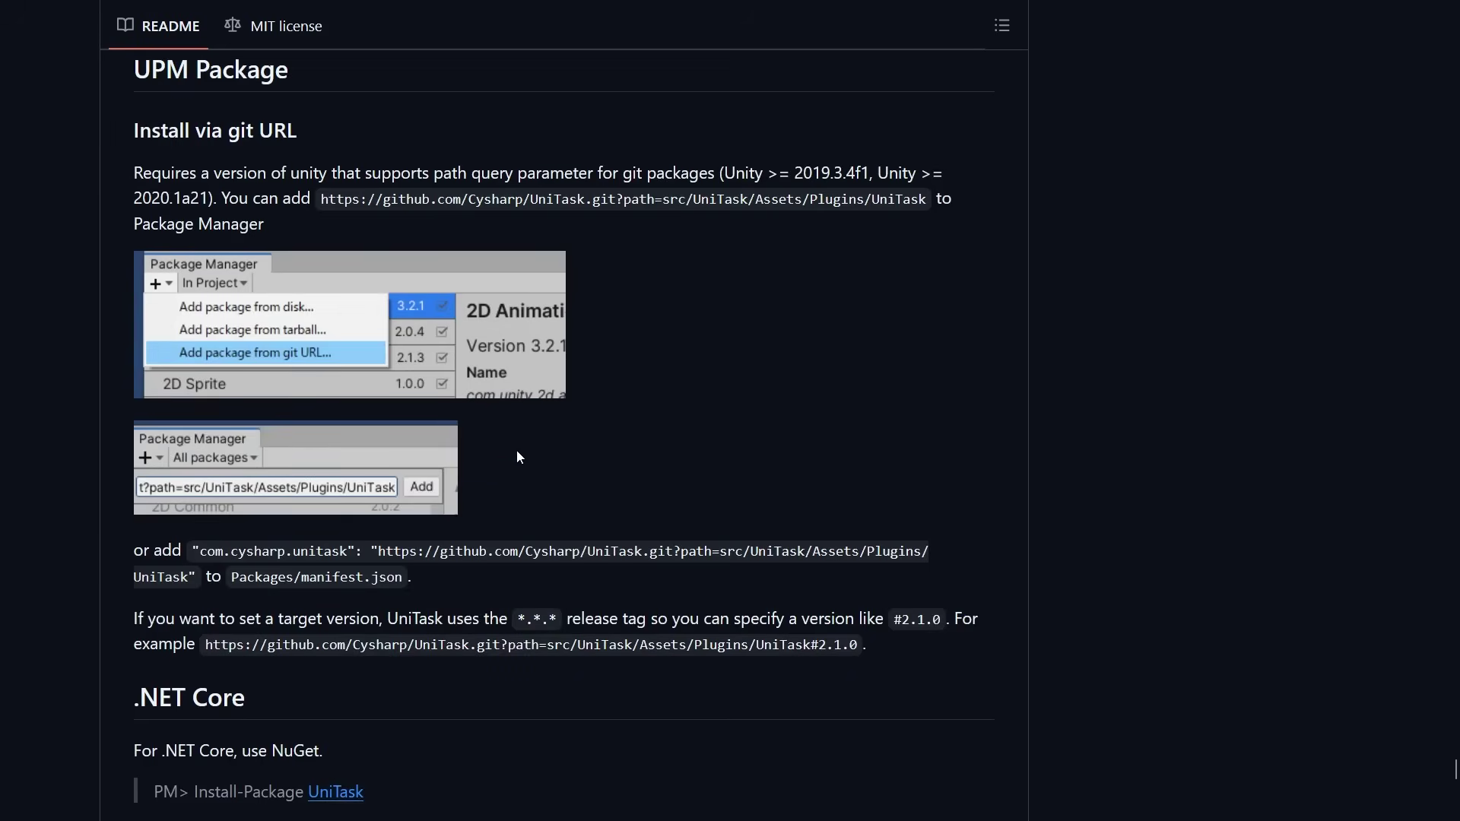
{"action": "left_click_drag", "start_coordinate": [314, 199], "coordinate": [937, 232]}
{"action": "key", "text": "ctrl+c"}
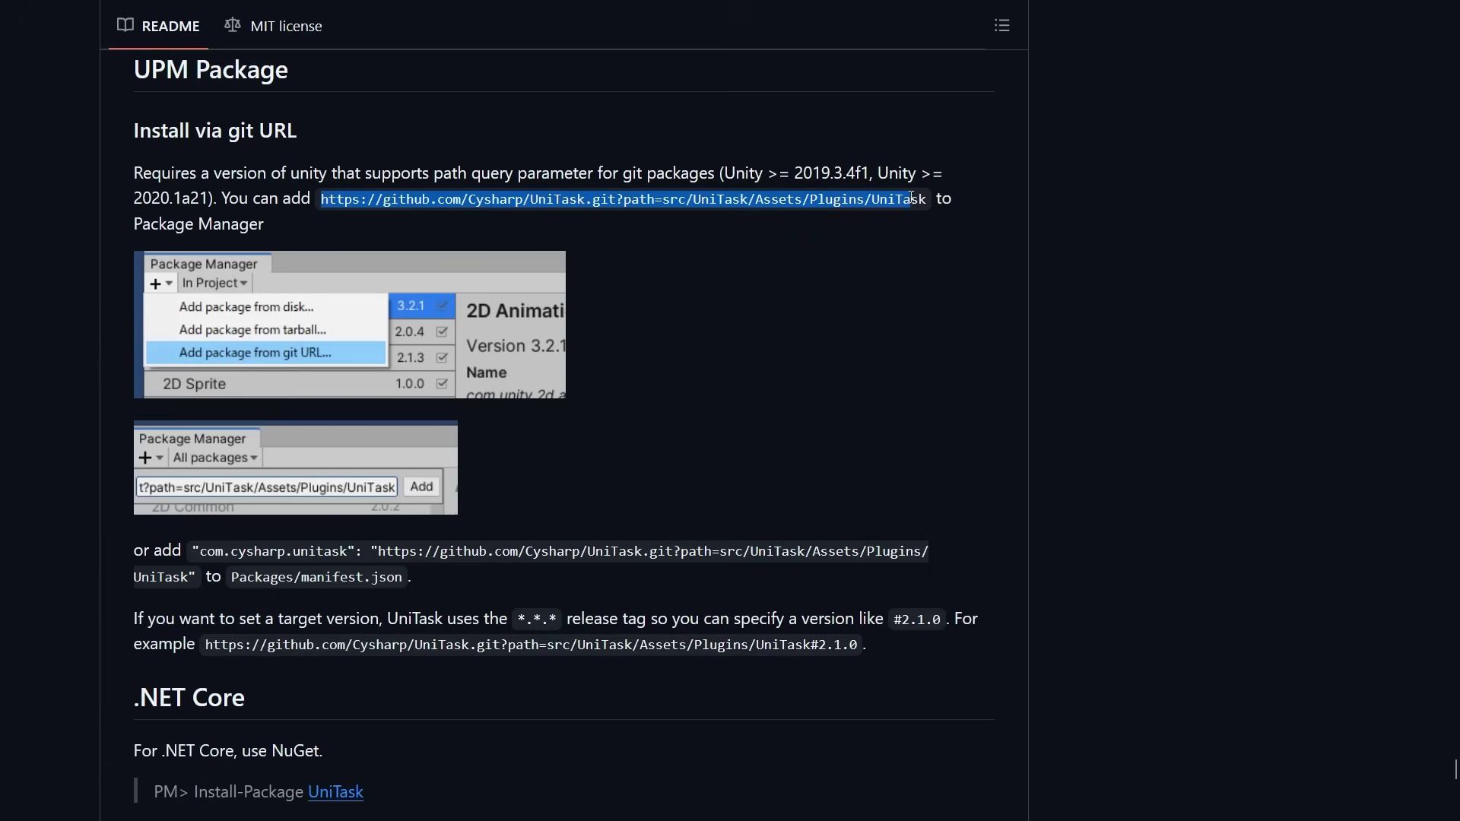
{"action": "left_click", "coordinate": [929, 238]}
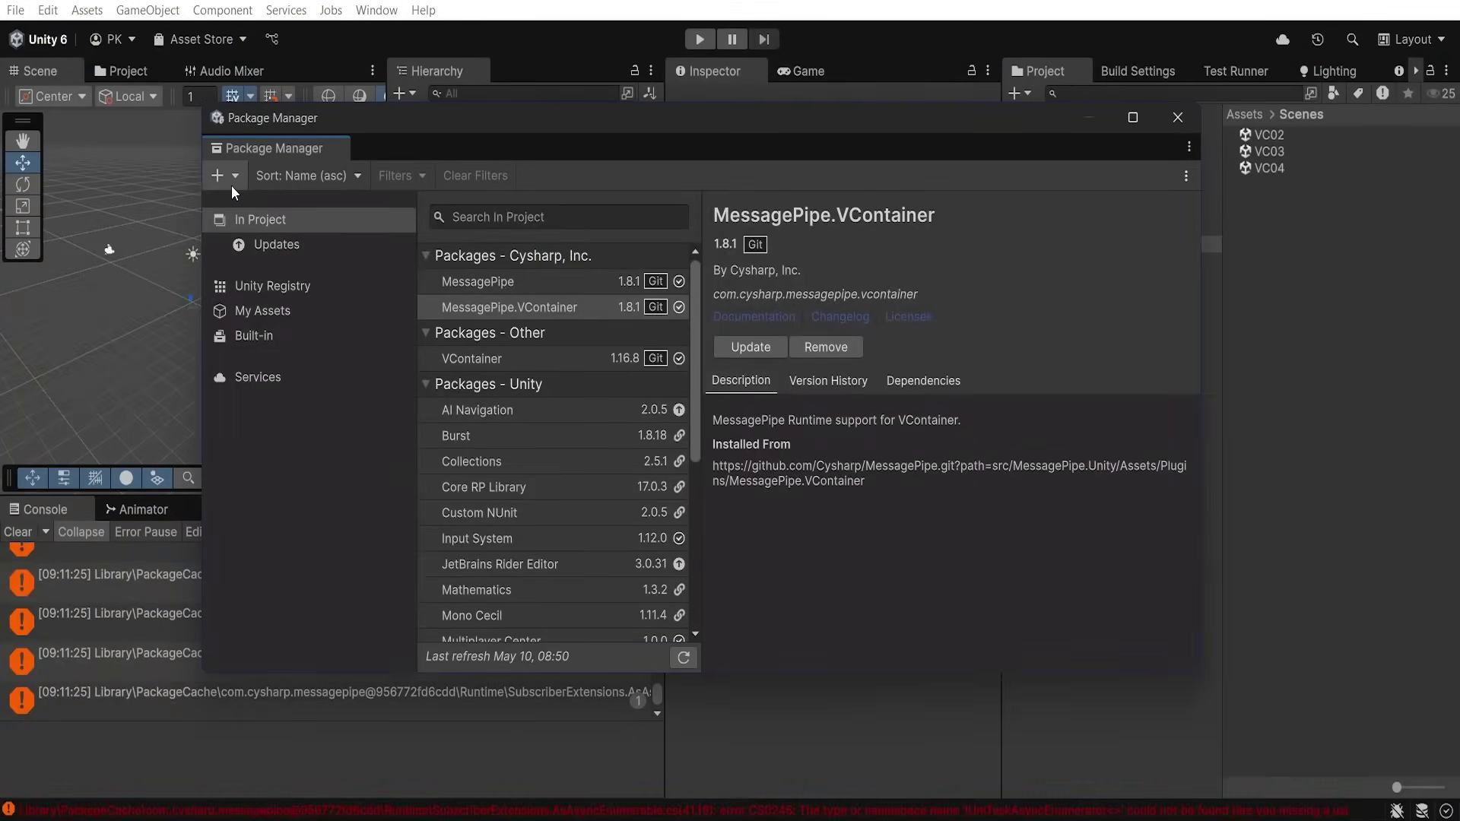
- Install UniTask into the Unity project from the copied git URL
{"action": "left_click", "coordinate": [217, 175]}
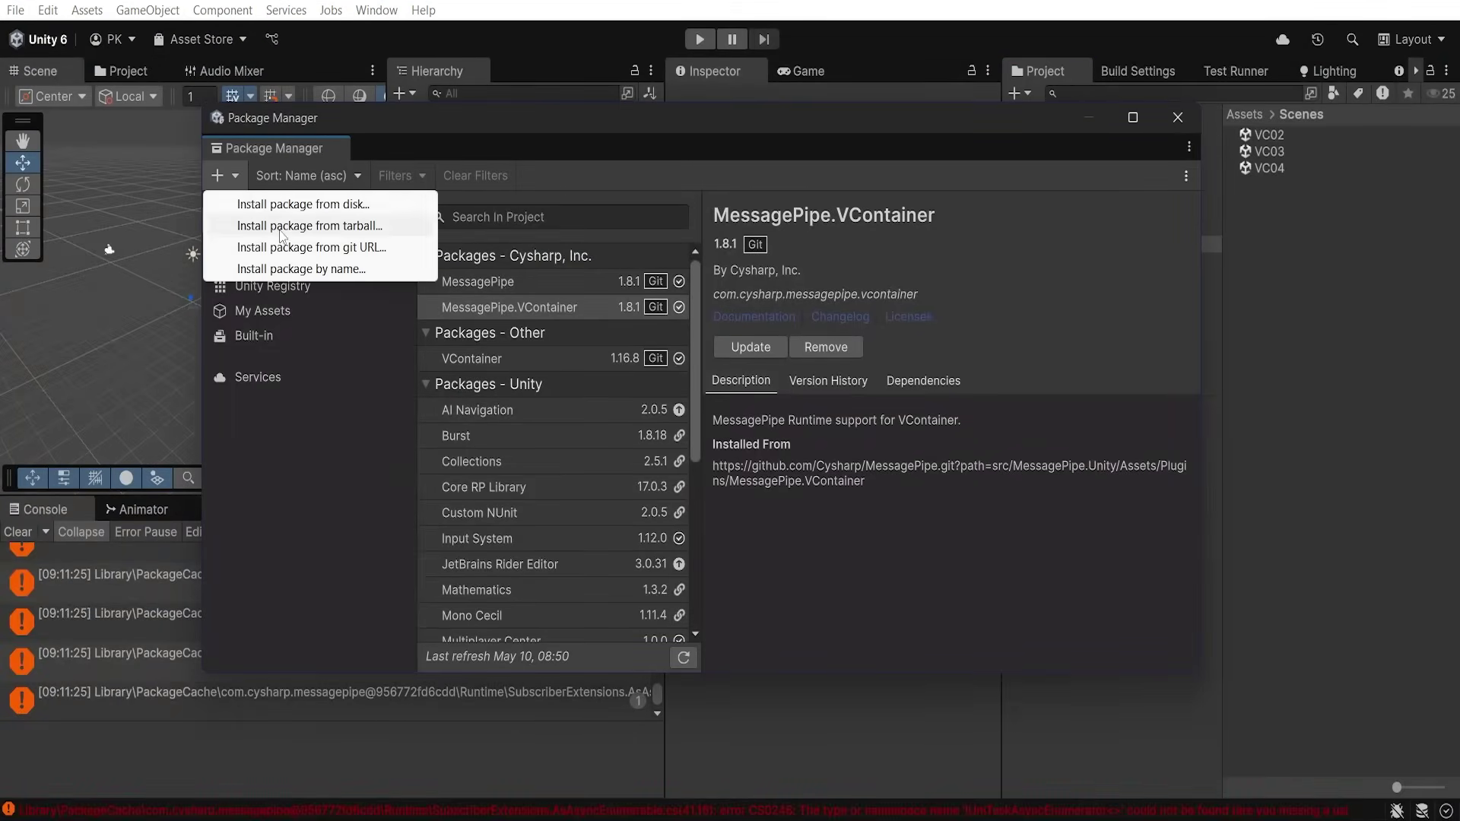
{"action": "left_click", "coordinate": [299, 247]}
{"action": "key", "text": "ctrl+v"}
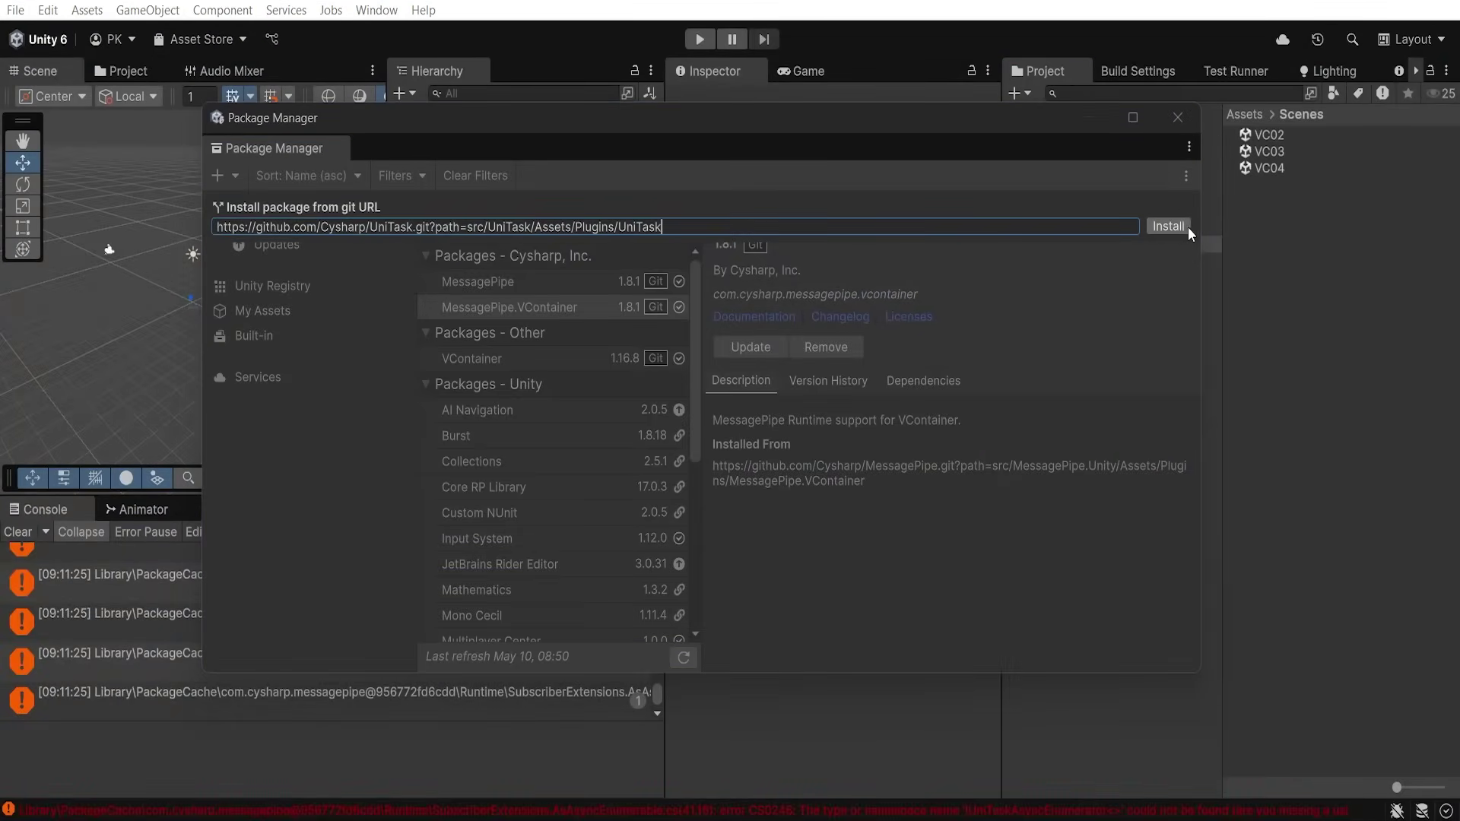
{"action": "left_click", "coordinate": [1169, 226]}
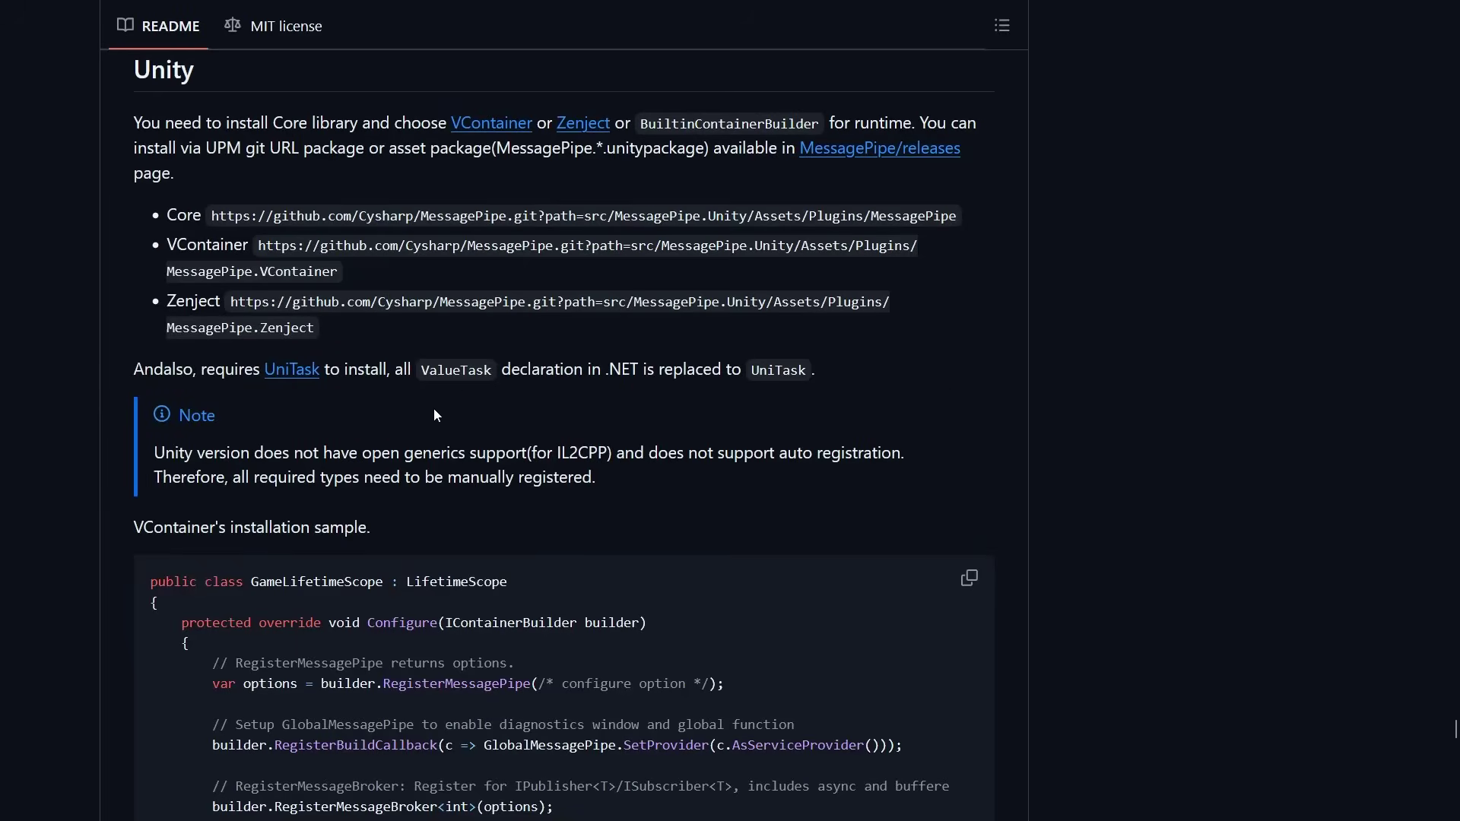
{"action": "scroll", "coordinate": [433, 407], "scroll_direction": "down", "scroll_amount": 4}
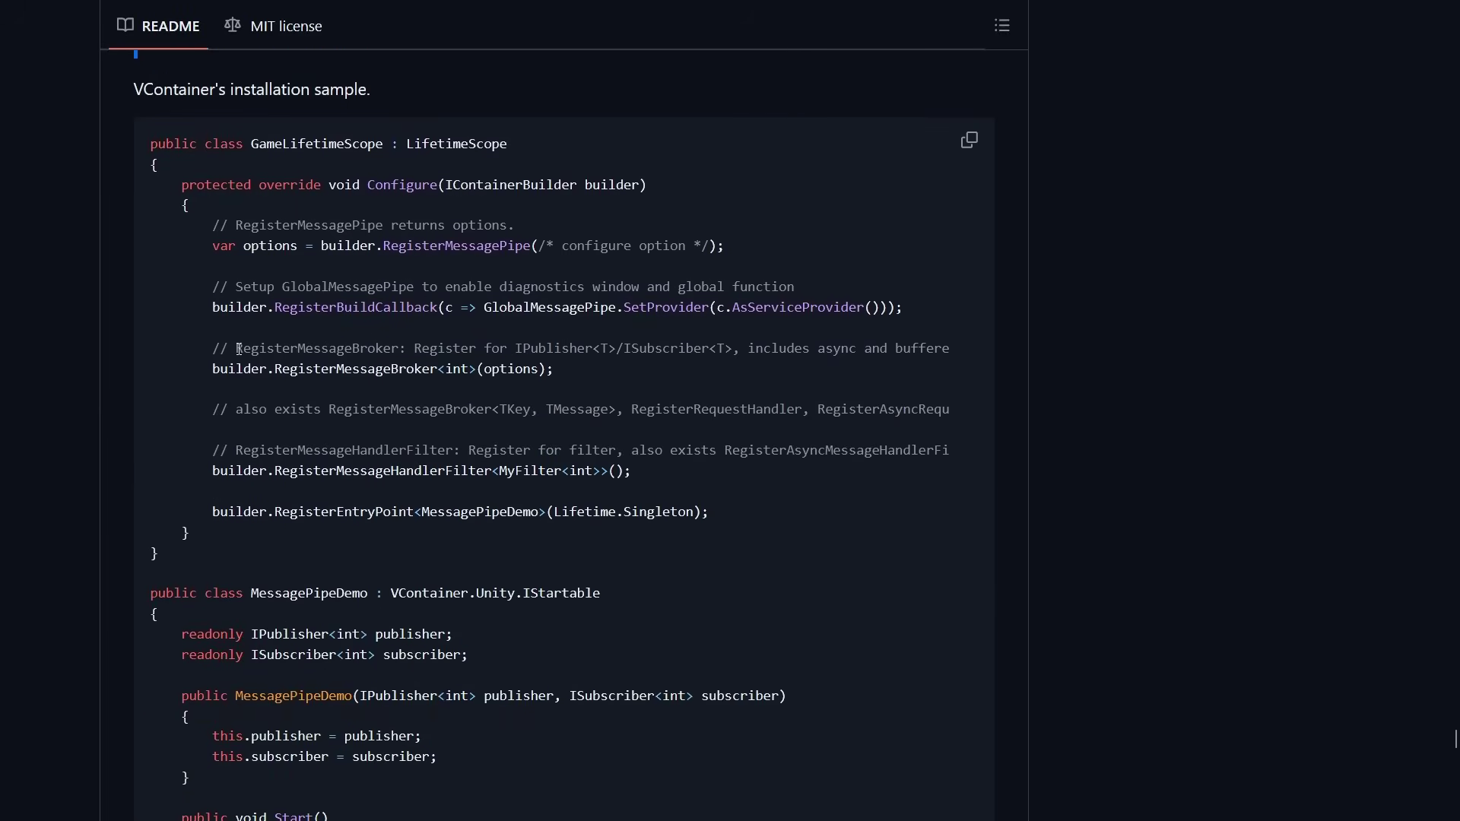
- Select the 'var options = builder.RegisterMessagePipe(...)' line in VContainer's installation sample
{"action": "left_click_drag", "start_coordinate": [209, 246], "coordinate": [727, 246]}
{"action": "key", "text": "ctrl+c"}
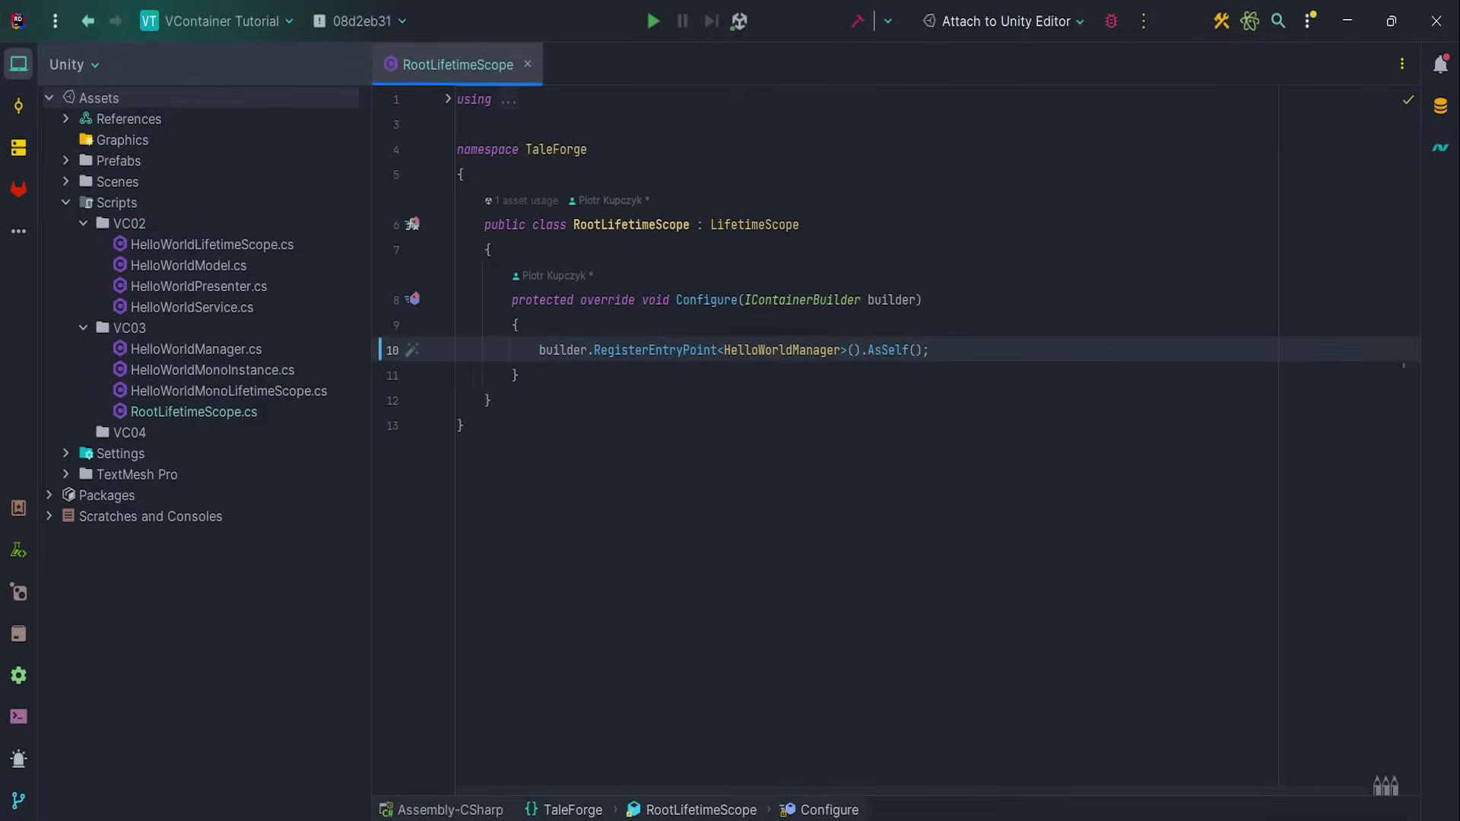
- Paste the RegisterMessagePipe line into Configure and import the missing MessagePipe namespace
{"action": "key", "text": "Return"}
{"action": "key", "text": "ctrl+v"}
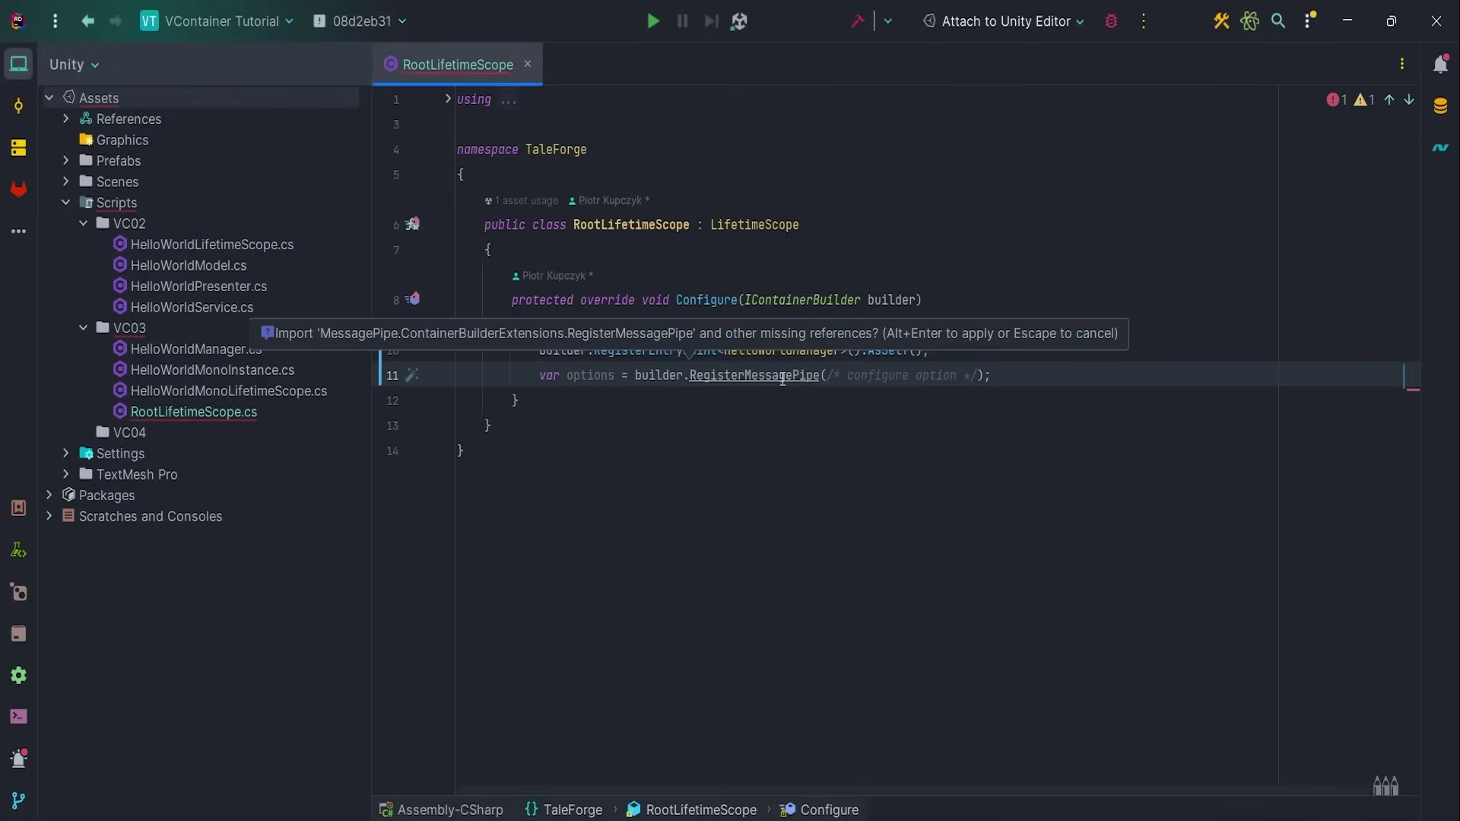
{"action": "left_click", "coordinate": [786, 378]}
{"action": "key", "text": "alt+Return"}
{"action": "key", "text": "Return"}
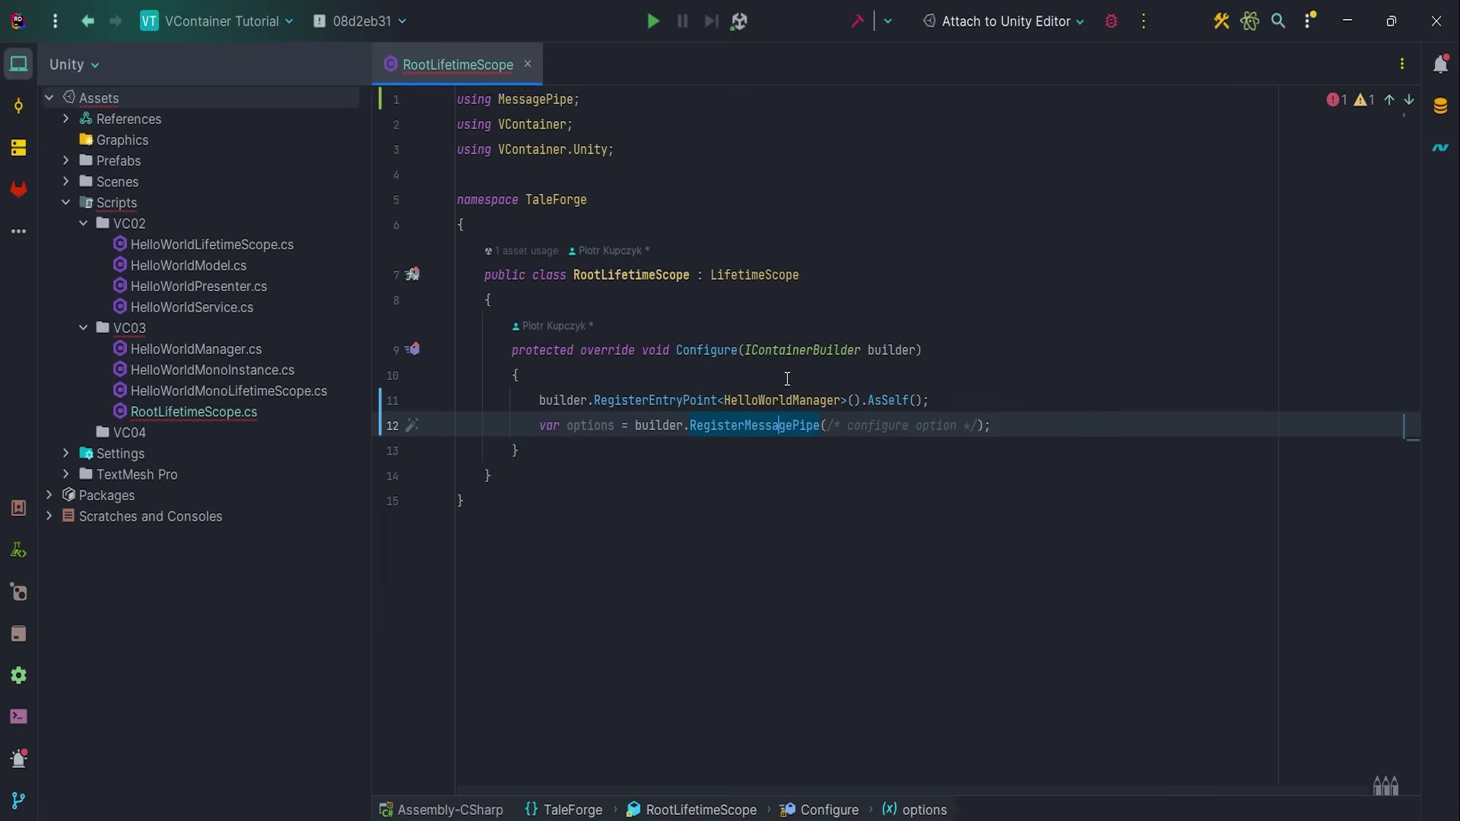
- Delete the '/* configure option */' comment and 'var options = ' so only builder.RegisterMessagePipe(); remains
{"action": "left_click_drag", "start_coordinate": [828, 423], "coordinate": [978, 424]}
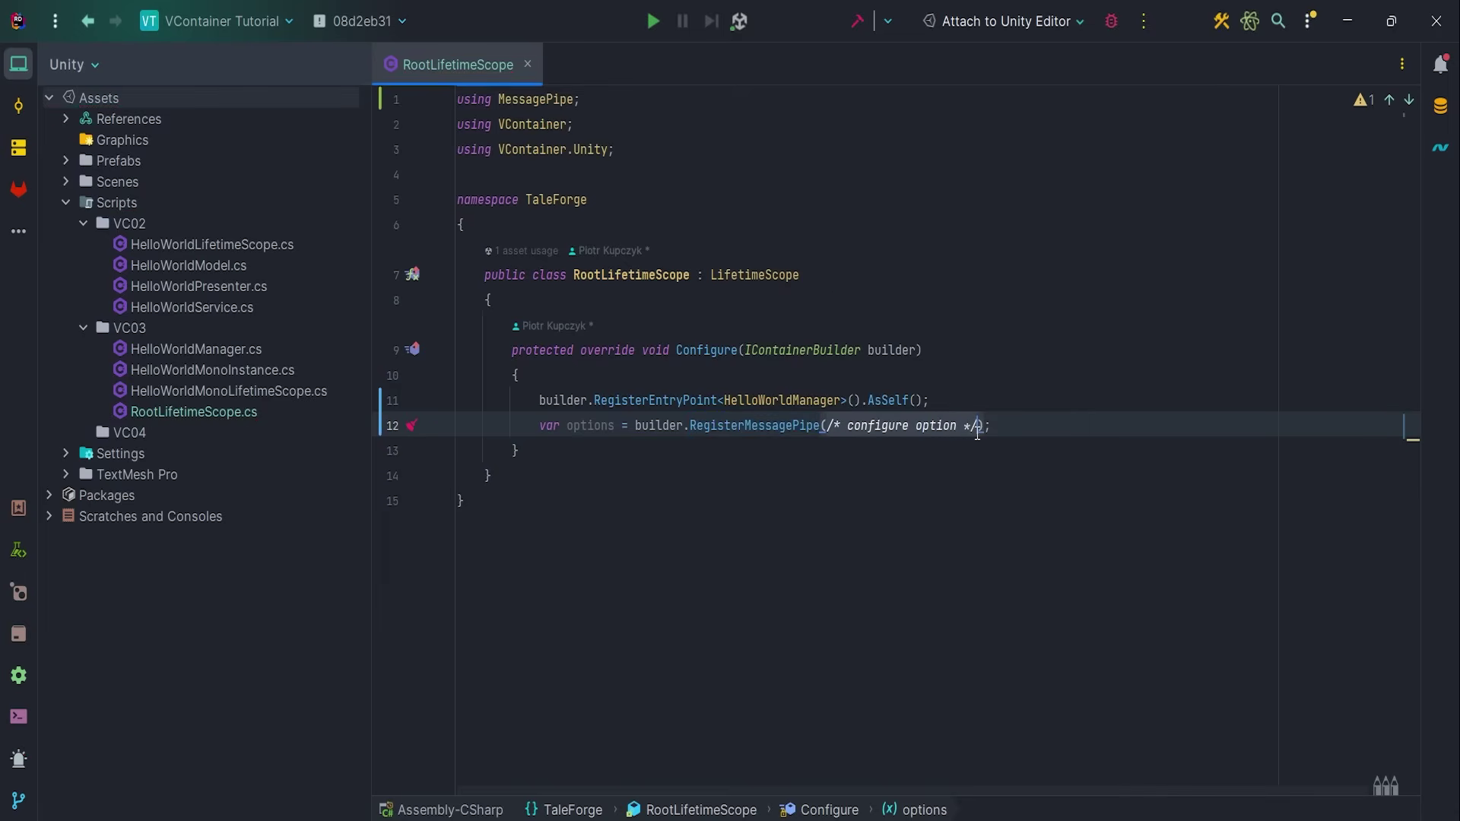
{"action": "key", "text": "BackSpace"}
{"action": "left_click_drag", "start_coordinate": [635, 426], "coordinate": [537, 426]}
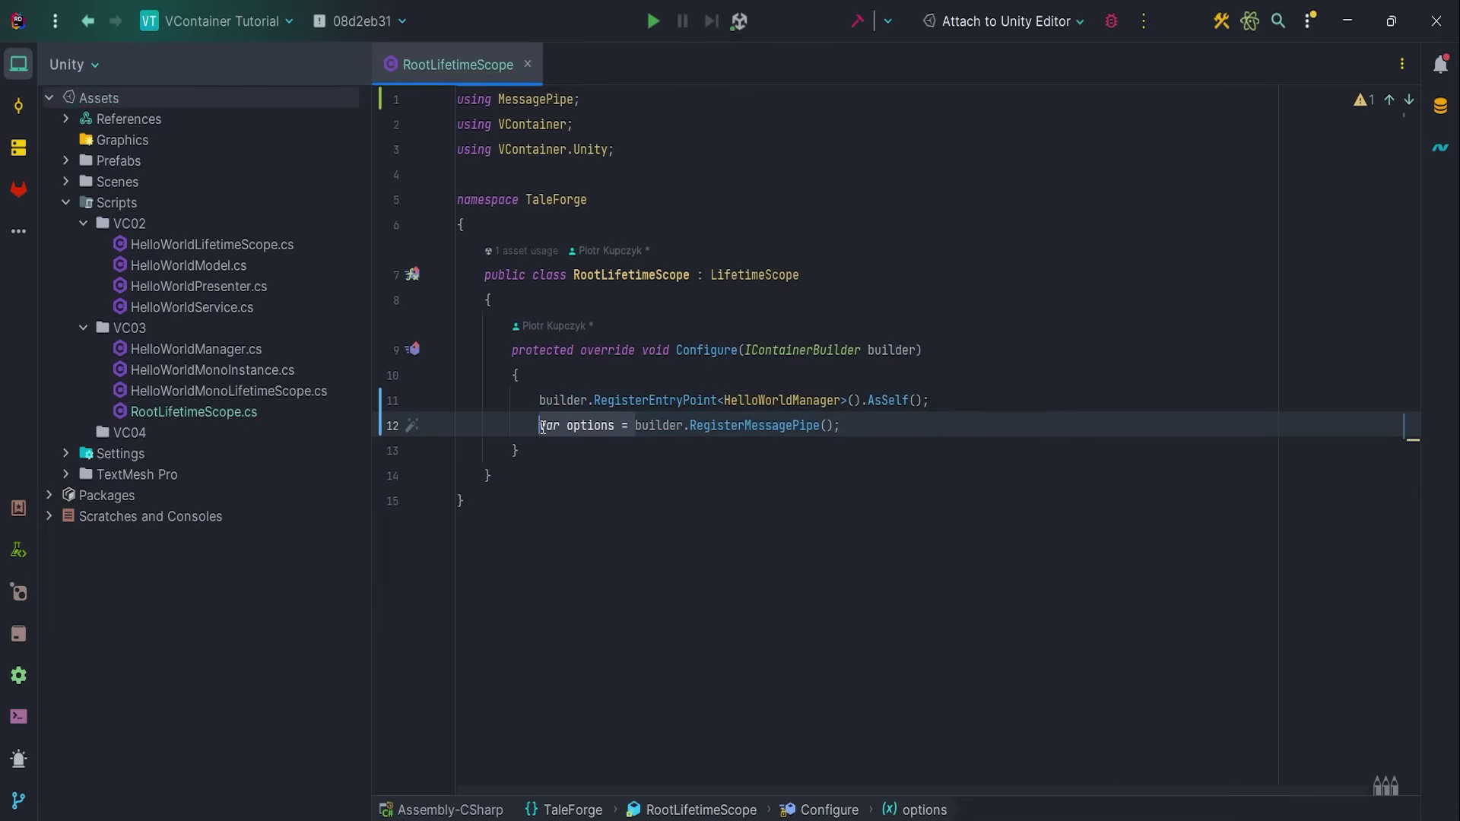
{"action": "key", "text": "BackSpace"}
{"action": "left_click", "coordinate": [807, 431]}
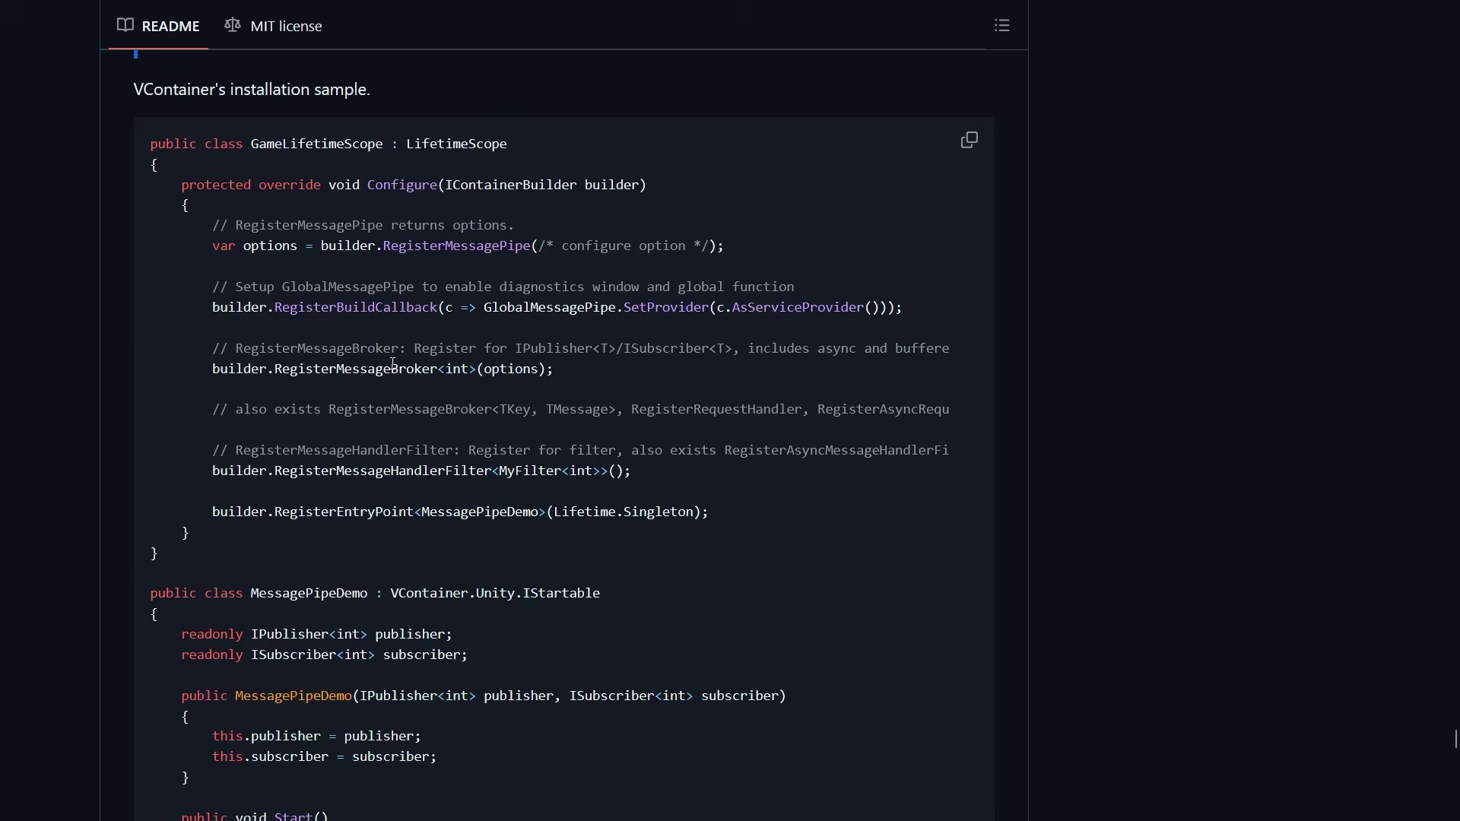
{"action": "scroll", "coordinate": [395, 362], "scroll_direction": "down", "scroll_amount": 2}
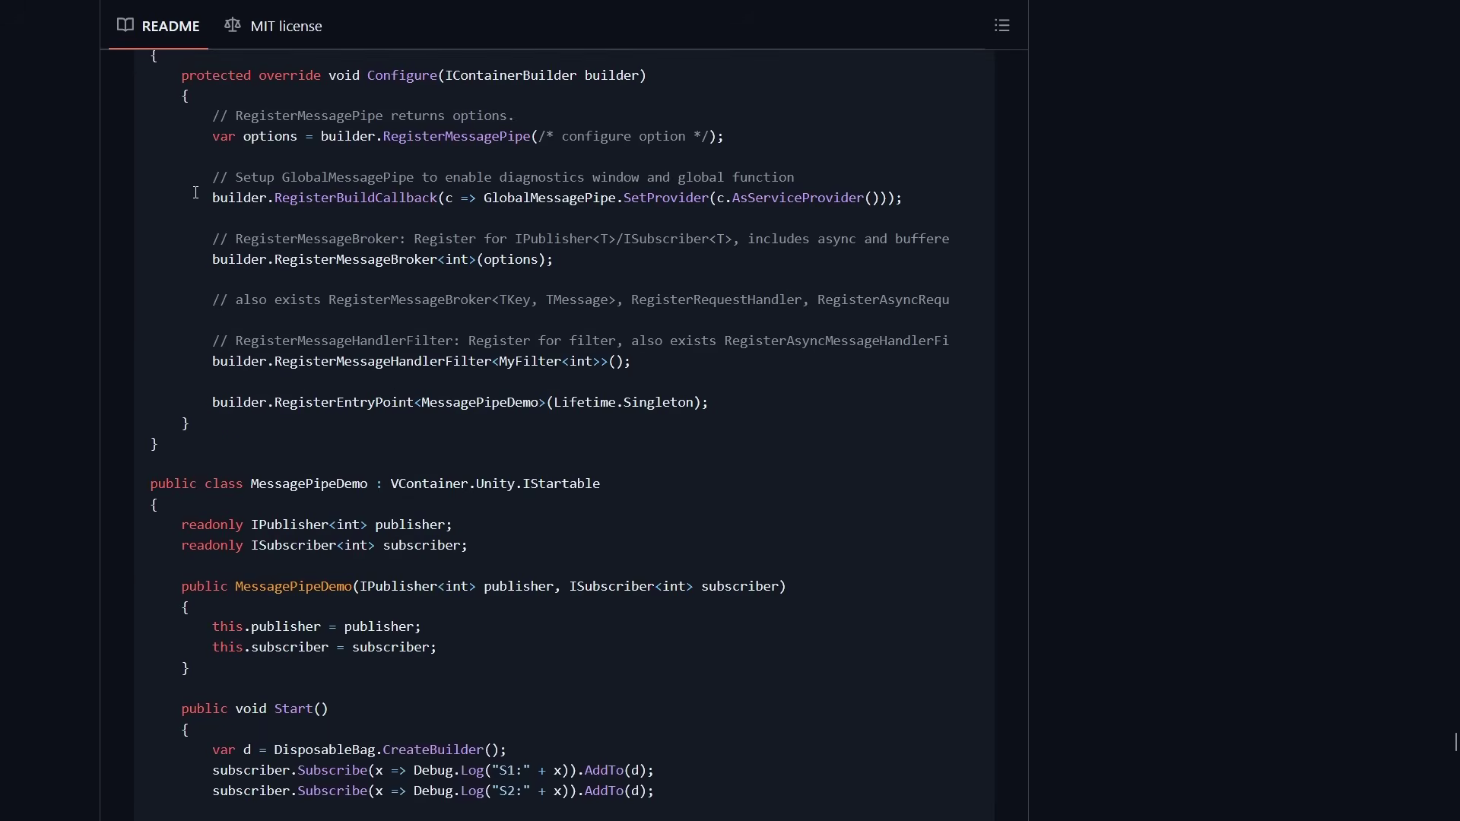
{"action": "left_click_drag", "start_coordinate": [196, 197], "coordinate": [909, 199]}
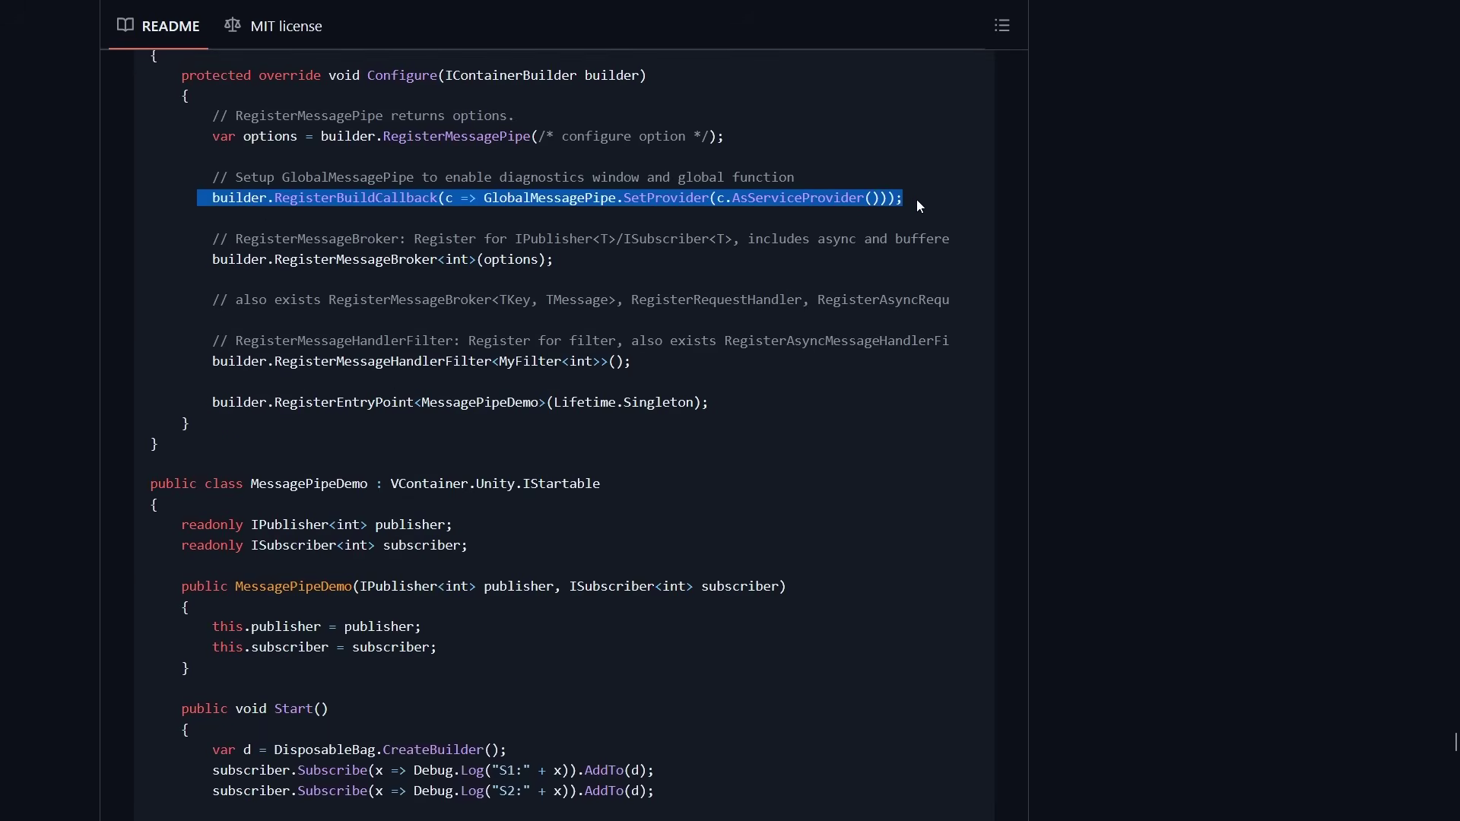
{"action": "left_click", "coordinate": [916, 200]}
{"action": "scroll", "coordinate": [358, 406], "scroll_direction": "down", "scroll_amount": 6}
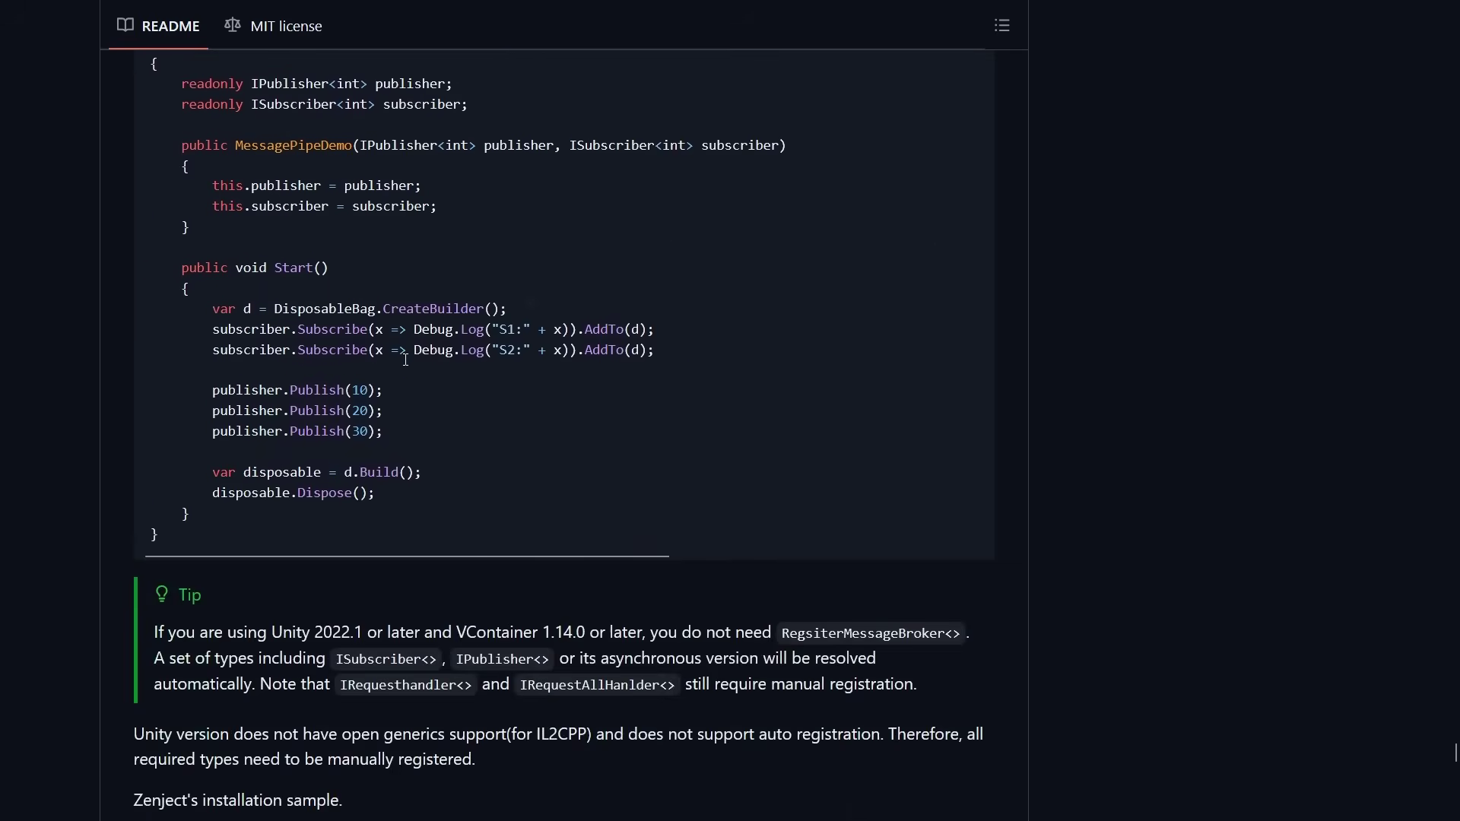
{"action": "left_click_drag", "start_coordinate": [156, 413], "coordinate": [645, 418]}
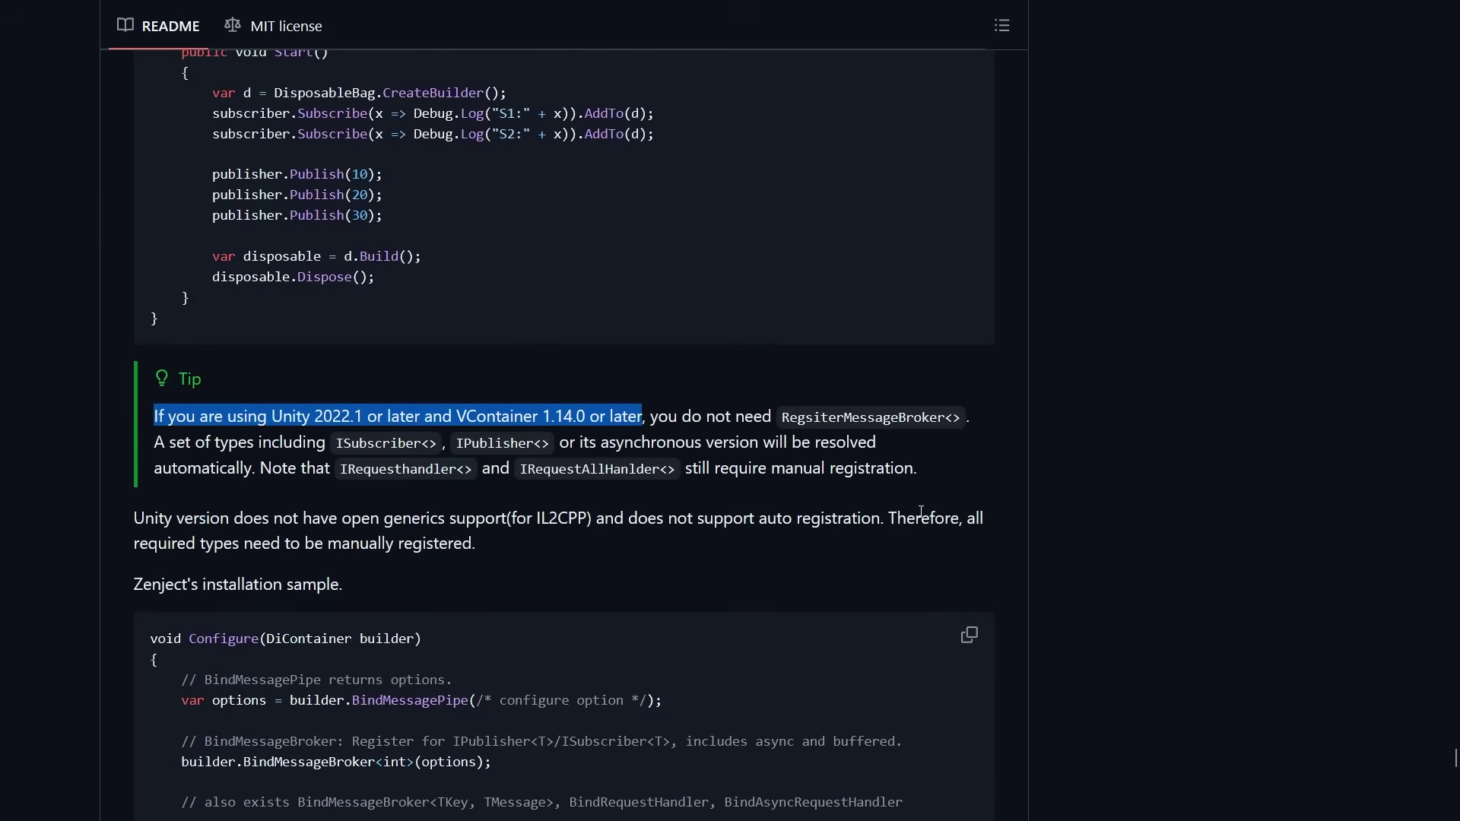
{"action": "left_click", "coordinate": [923, 445]}
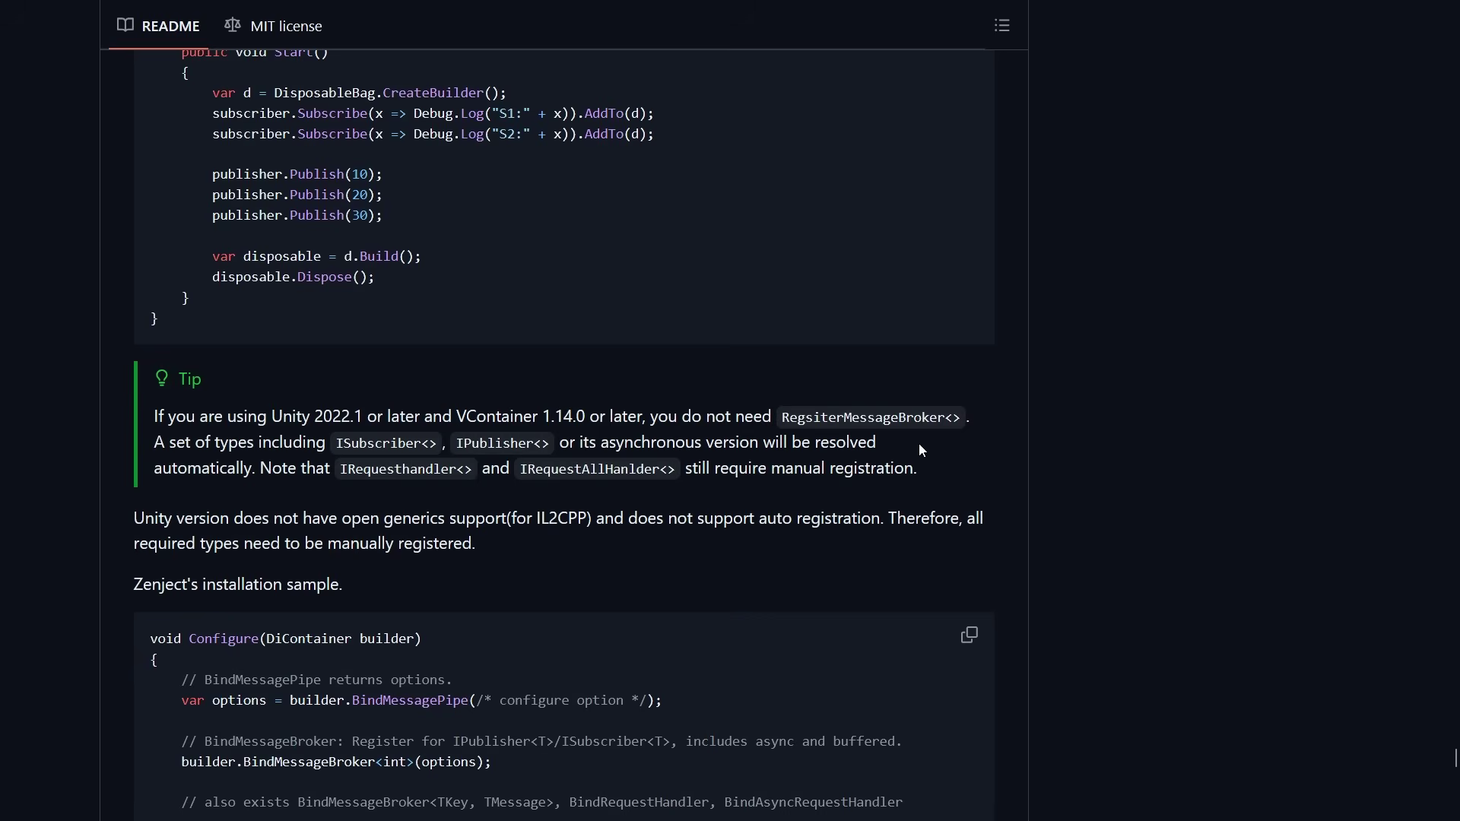
{"action": "left_click_drag", "start_coordinate": [248, 469], "coordinate": [763, 443]}
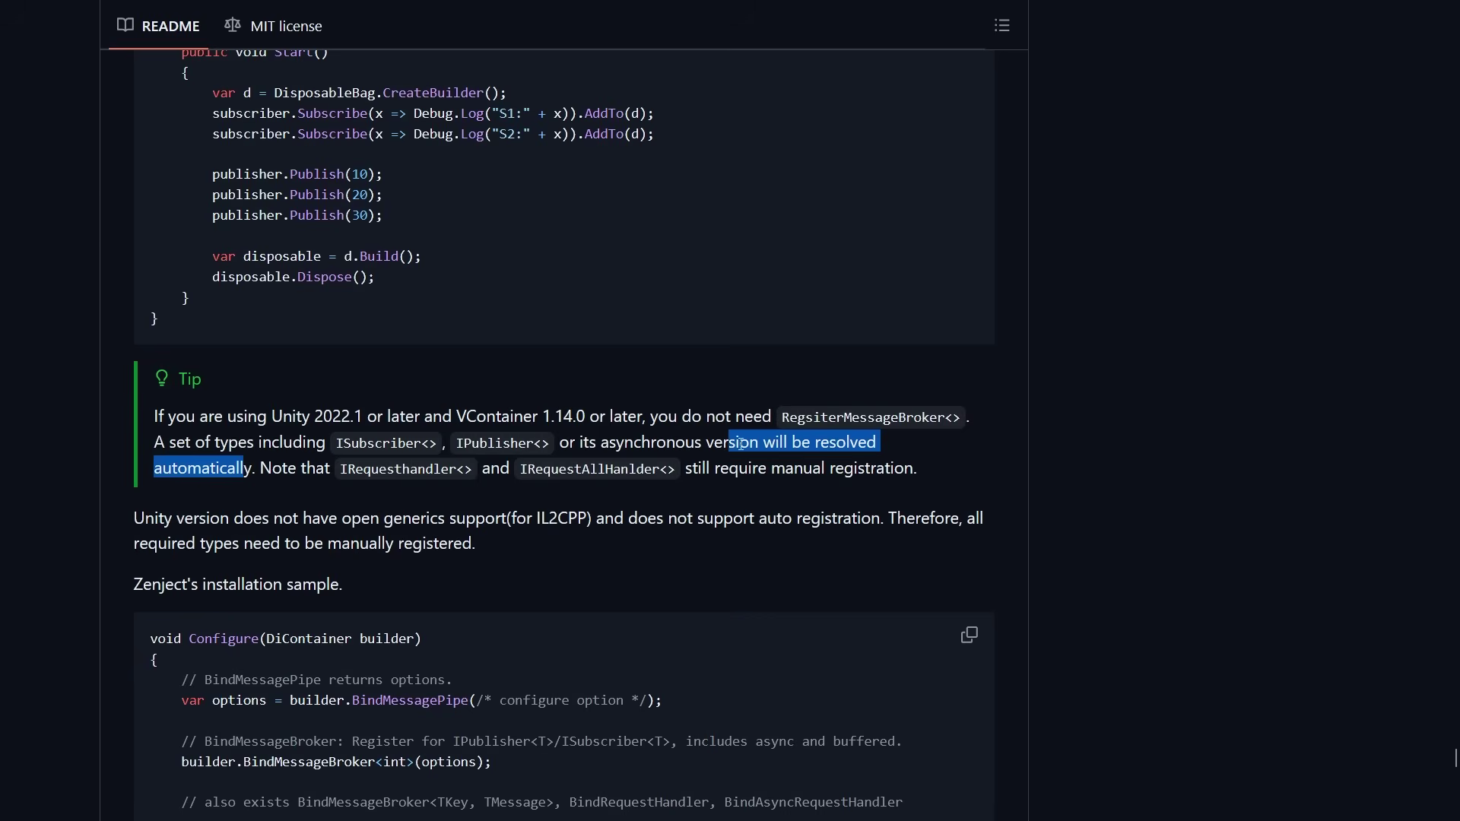
{"action": "left_click", "coordinate": [928, 444]}
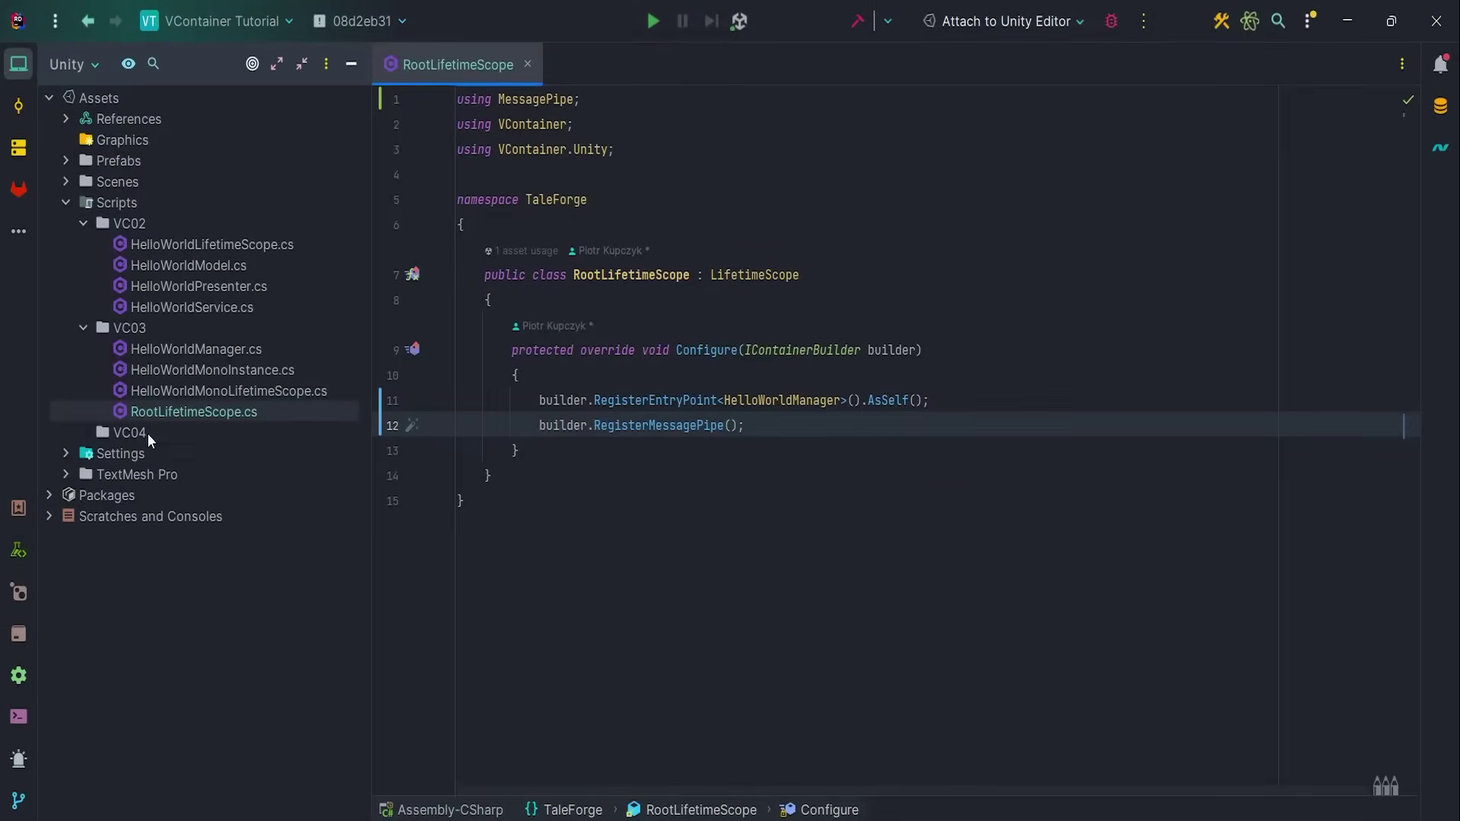
- Create MessageExamplePublisher in VC04, add it to Git, inherit MonoBehaviour, drop .VC04 from namespace
{"action": "right_click", "coordinate": [147, 434]}
{"action": "left_click", "coordinate": [490, 441]}
{"action": "type", "text": "Messa"}
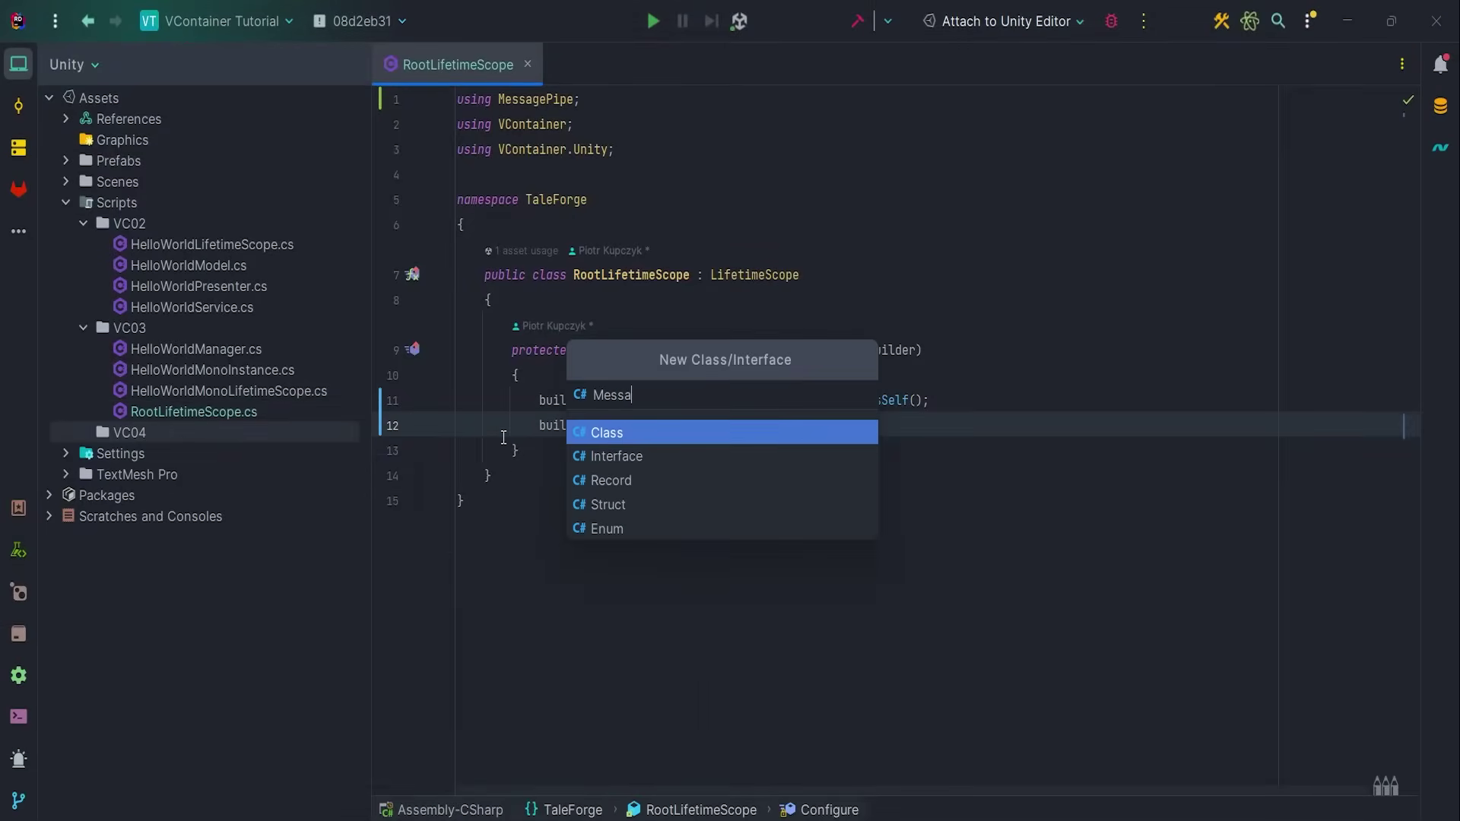
{"action": "type", "text": "geExamplePublisher"}
{"action": "key", "text": "Return"}
{"action": "left_click", "coordinate": [779, 668]}
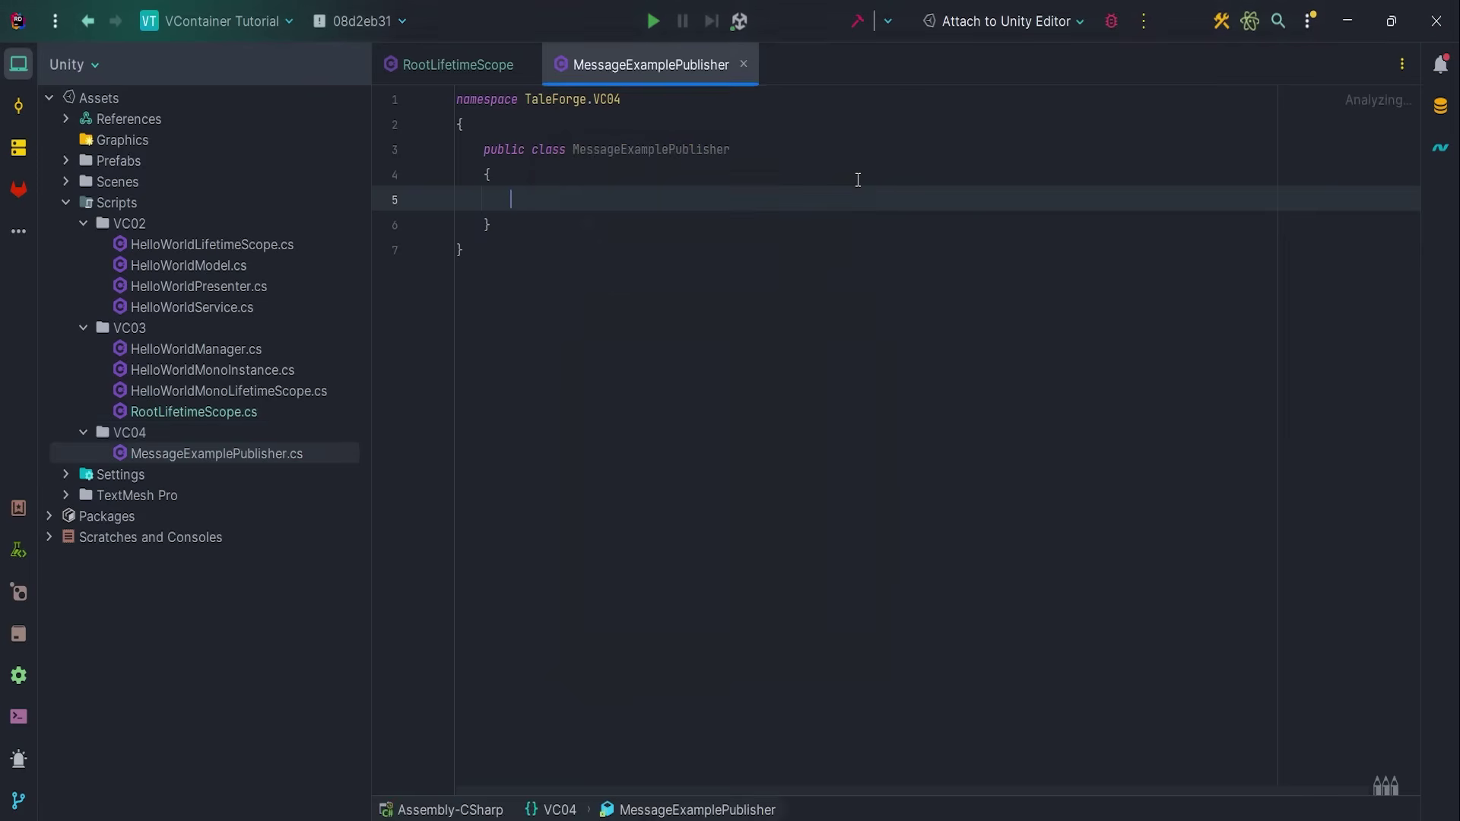
{"action": "left_click", "coordinate": [741, 150]}
{"action": "type", "text": ": Mono"}
{"action": "key", "text": "Return"}
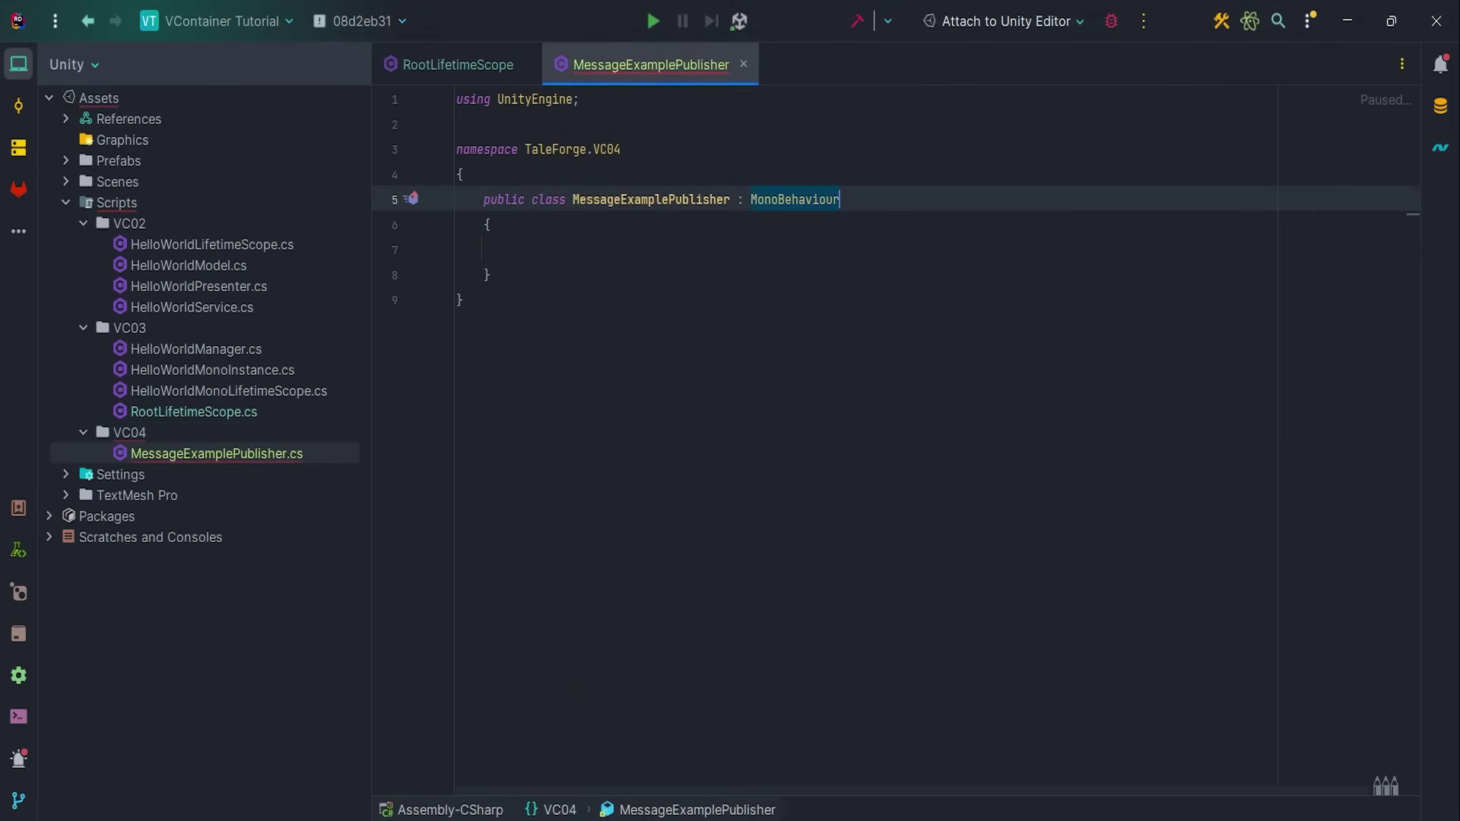
{"action": "left_click", "coordinate": [795, 159]}
{"action": "key", "text": "BackSpace"}
{"action": "key", "text": "BackSpace"}
{"action": "key", "text": "BackSpace"}
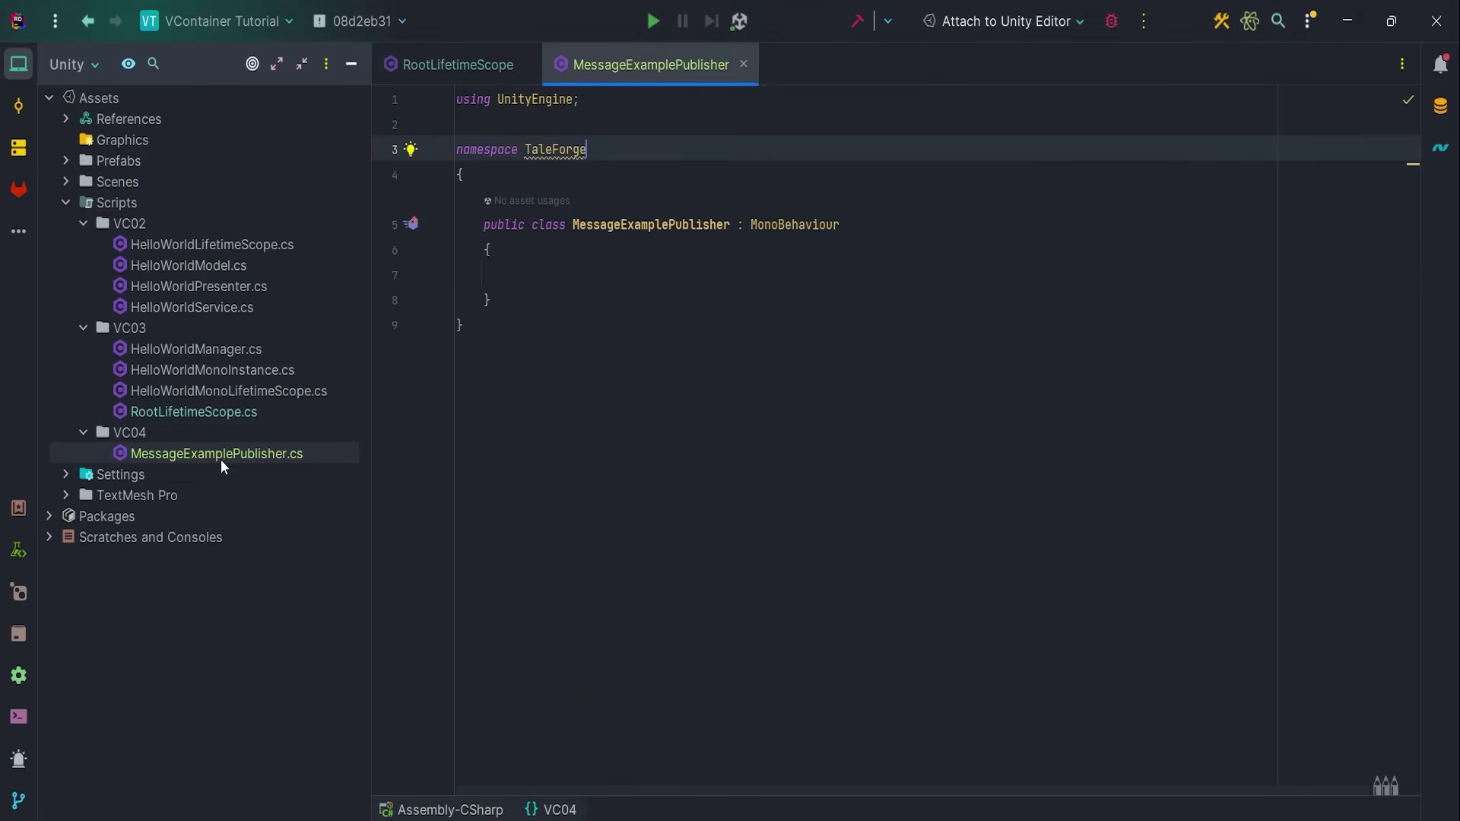
- Create the MessageExampleSubscriber class in VC04 and add it to Git
{"action": "left_click", "coordinate": [80, 441]}
{"action": "right_click", "coordinate": [171, 438]}
{"action": "left_click", "coordinate": [482, 444]}
{"action": "type", "text": "M"}
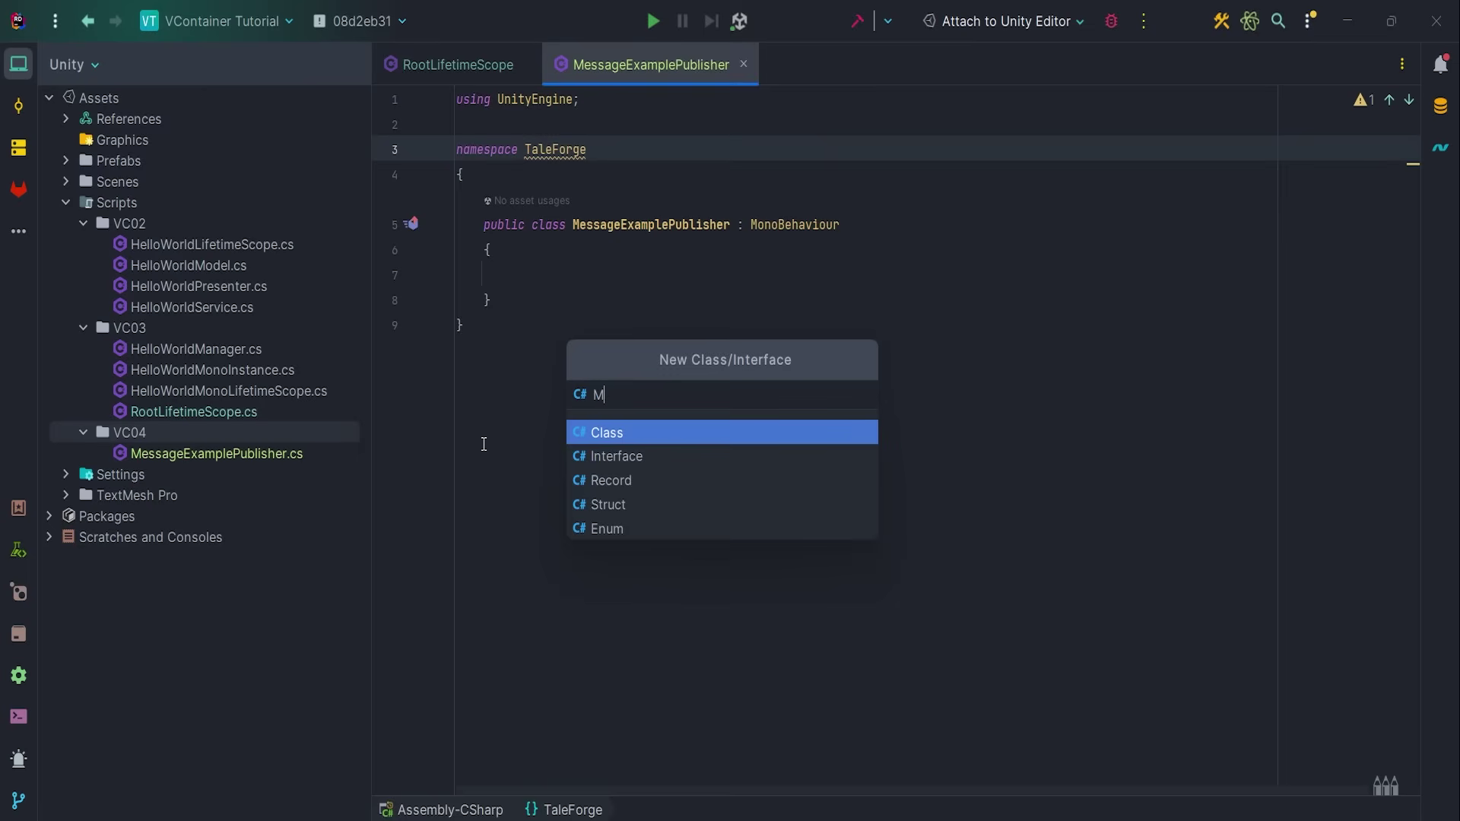
{"action": "type", "text": "essageExampleSu"}
{"action": "type", "text": "bscriber"}
{"action": "key", "text": "Return"}
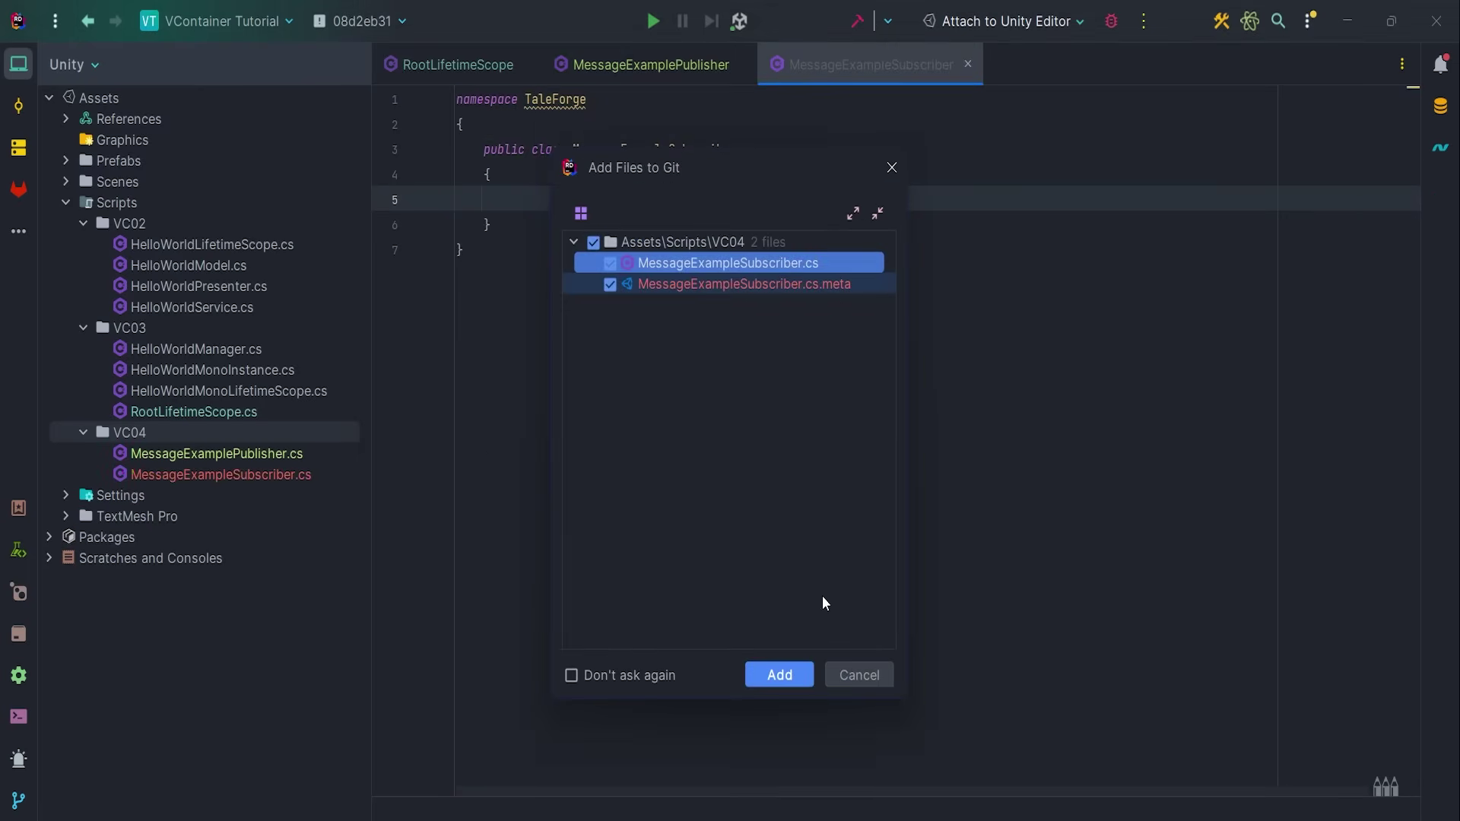
{"action": "key", "text": "Return"}
{"action": "left_click", "coordinate": [874, 150]}
{"action": "type", "text": ": MonoB"}
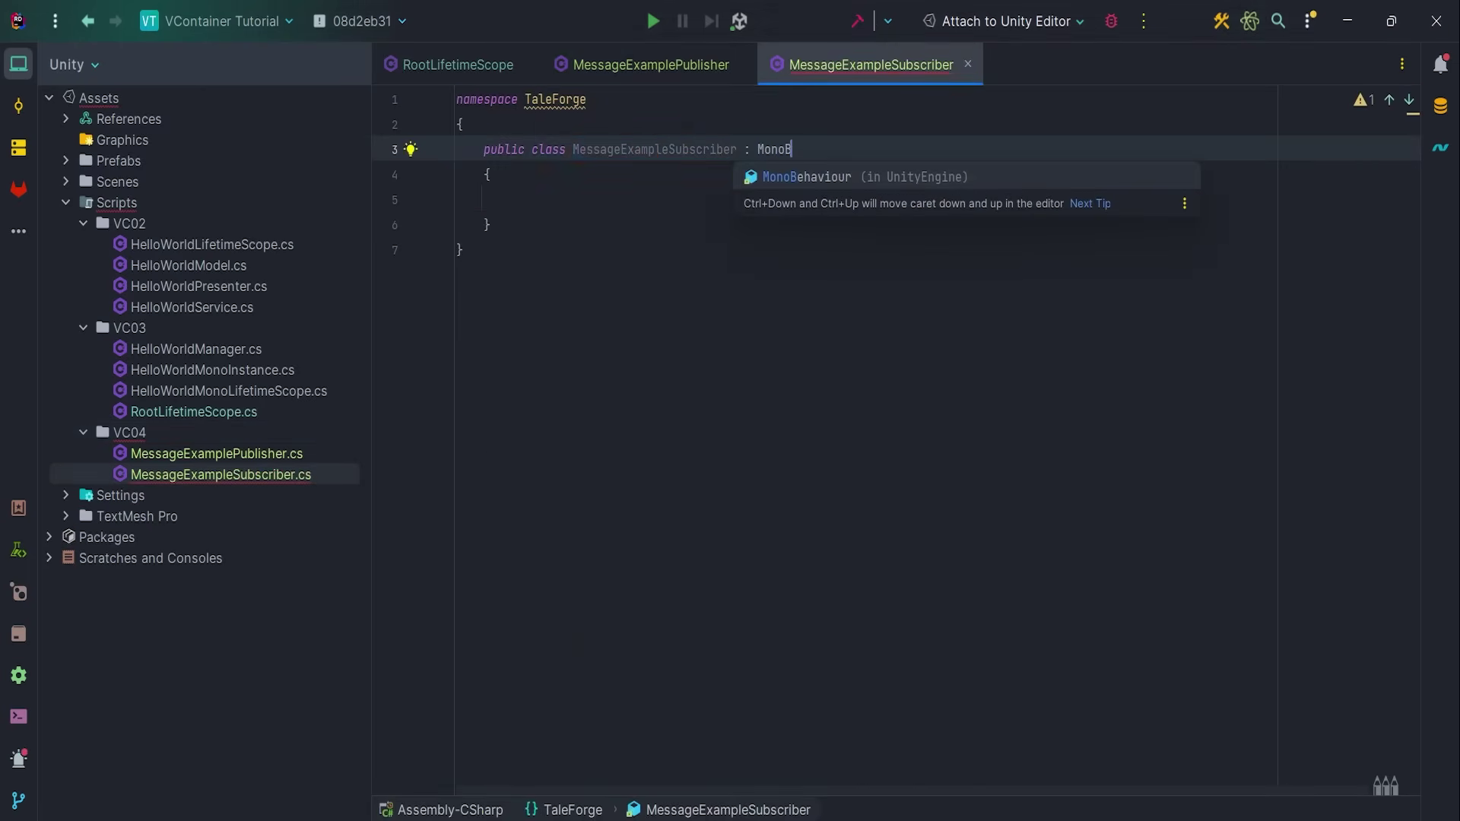
- Make MessageExampleSubscriber a MonoBehaviour, then create ExampleMessage in VC04 and add it to Git
{"action": "key", "text": "Return"}
{"action": "key", "text": "Down"}
{"action": "key", "text": "Down"}
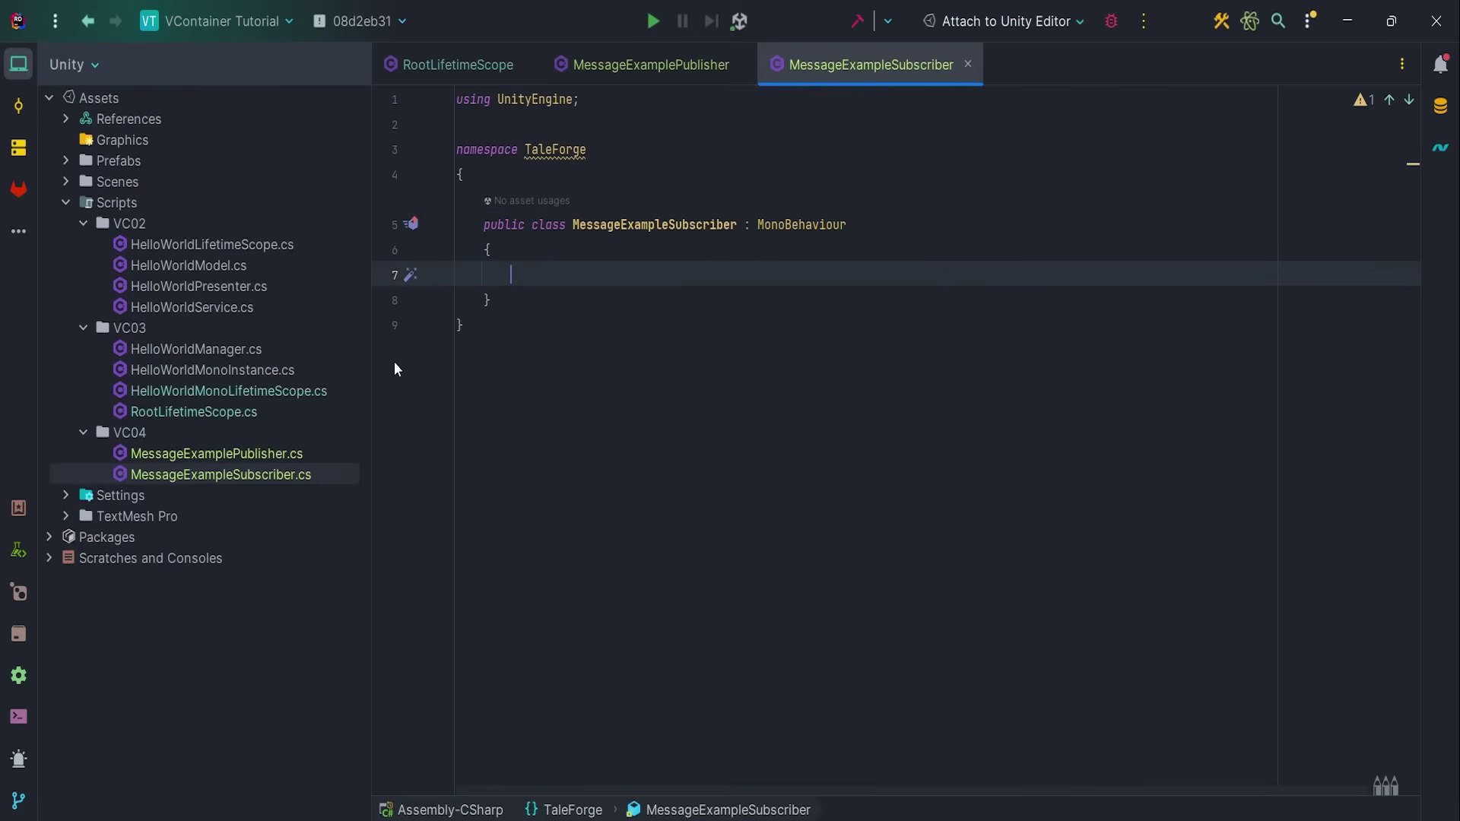
{"action": "right_click", "coordinate": [261, 433]}
{"action": "left_click", "coordinate": [558, 433]}
{"action": "type", "text": "Ex"}
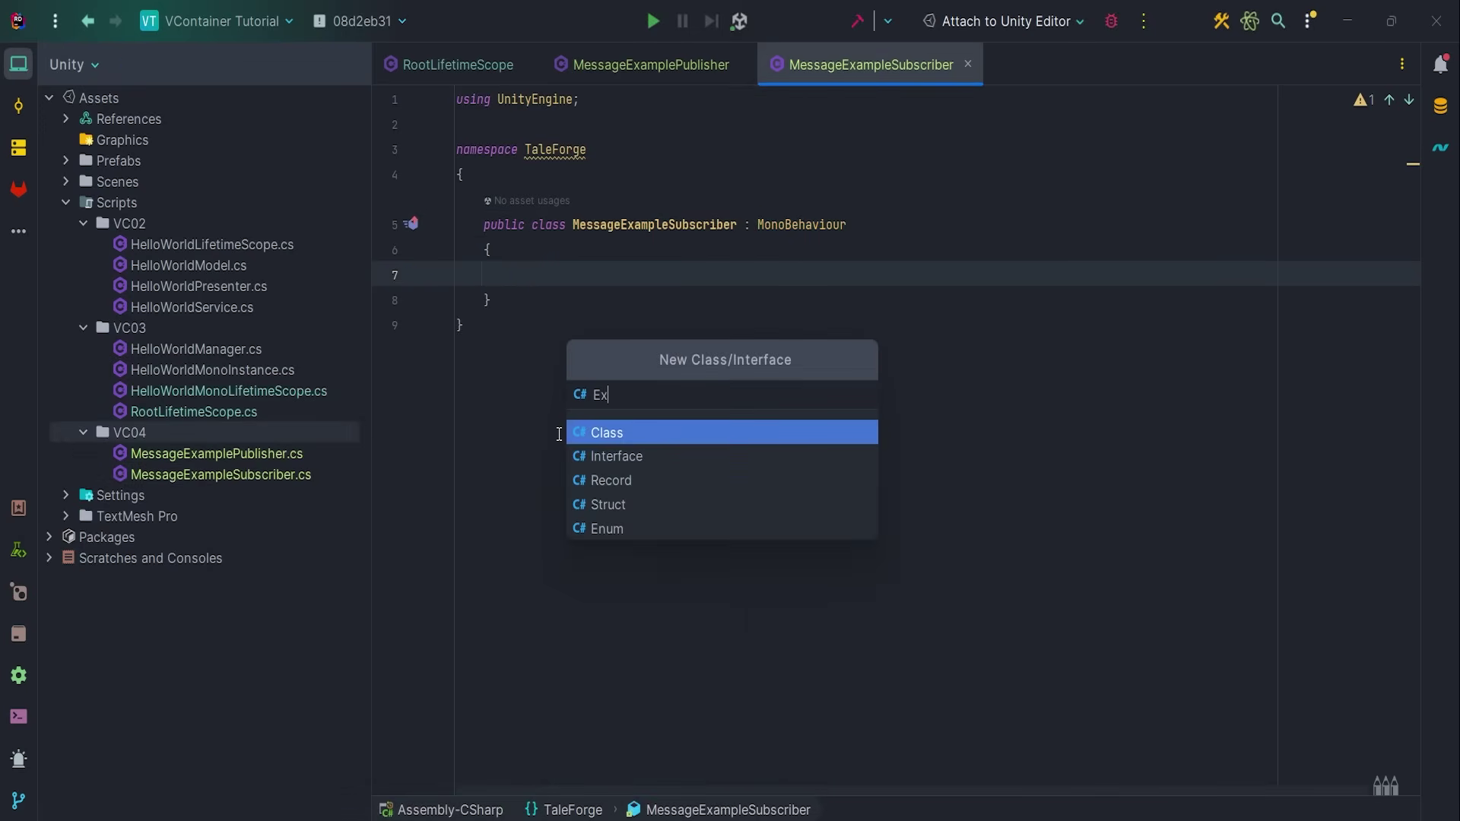
{"action": "type", "text": "ampleMessage"}
{"action": "key", "text": "Return"}
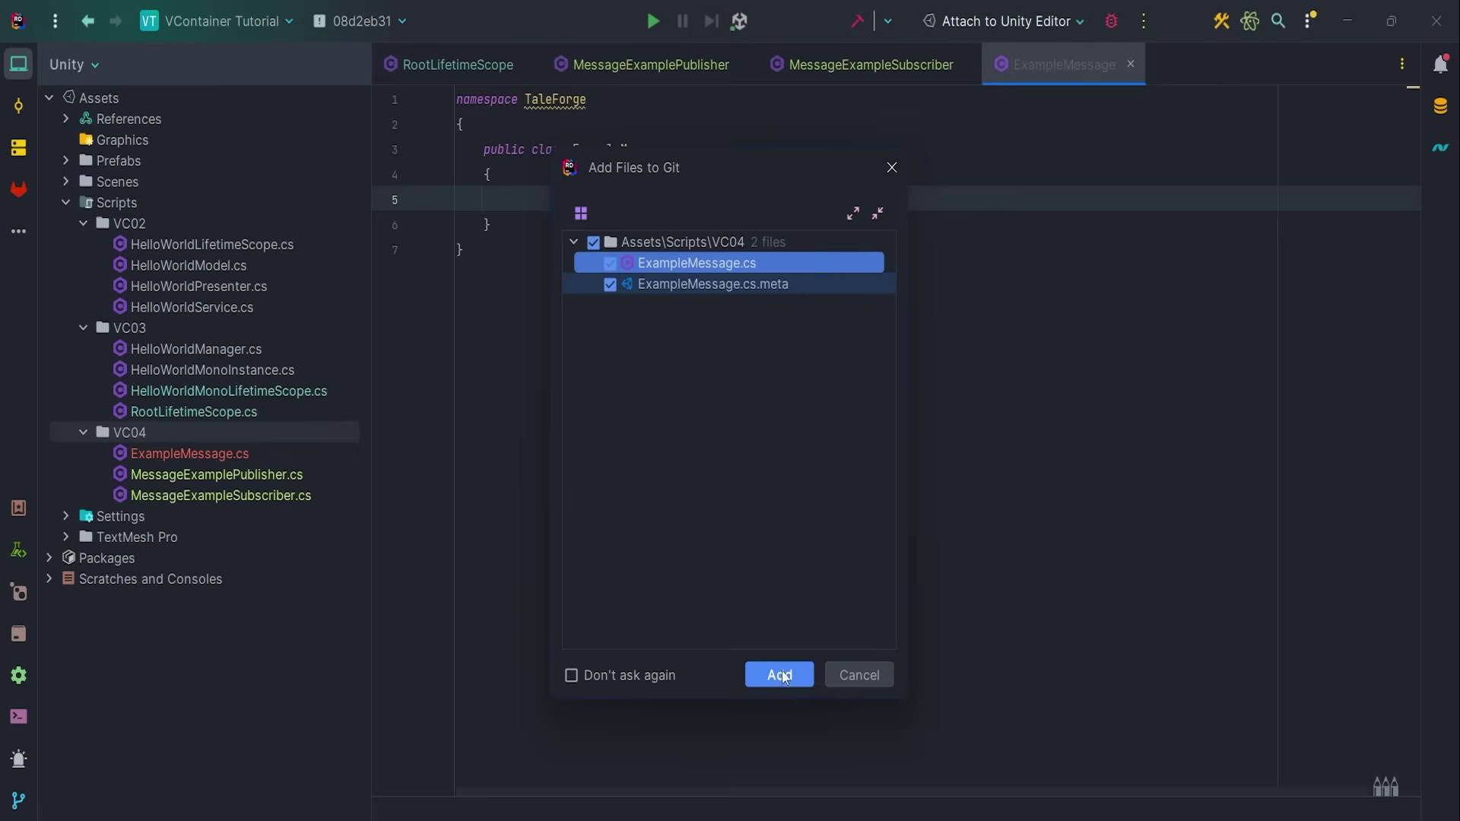
{"action": "left_click", "coordinate": [779, 675]}
{"action": "type", "text": "public int N"}
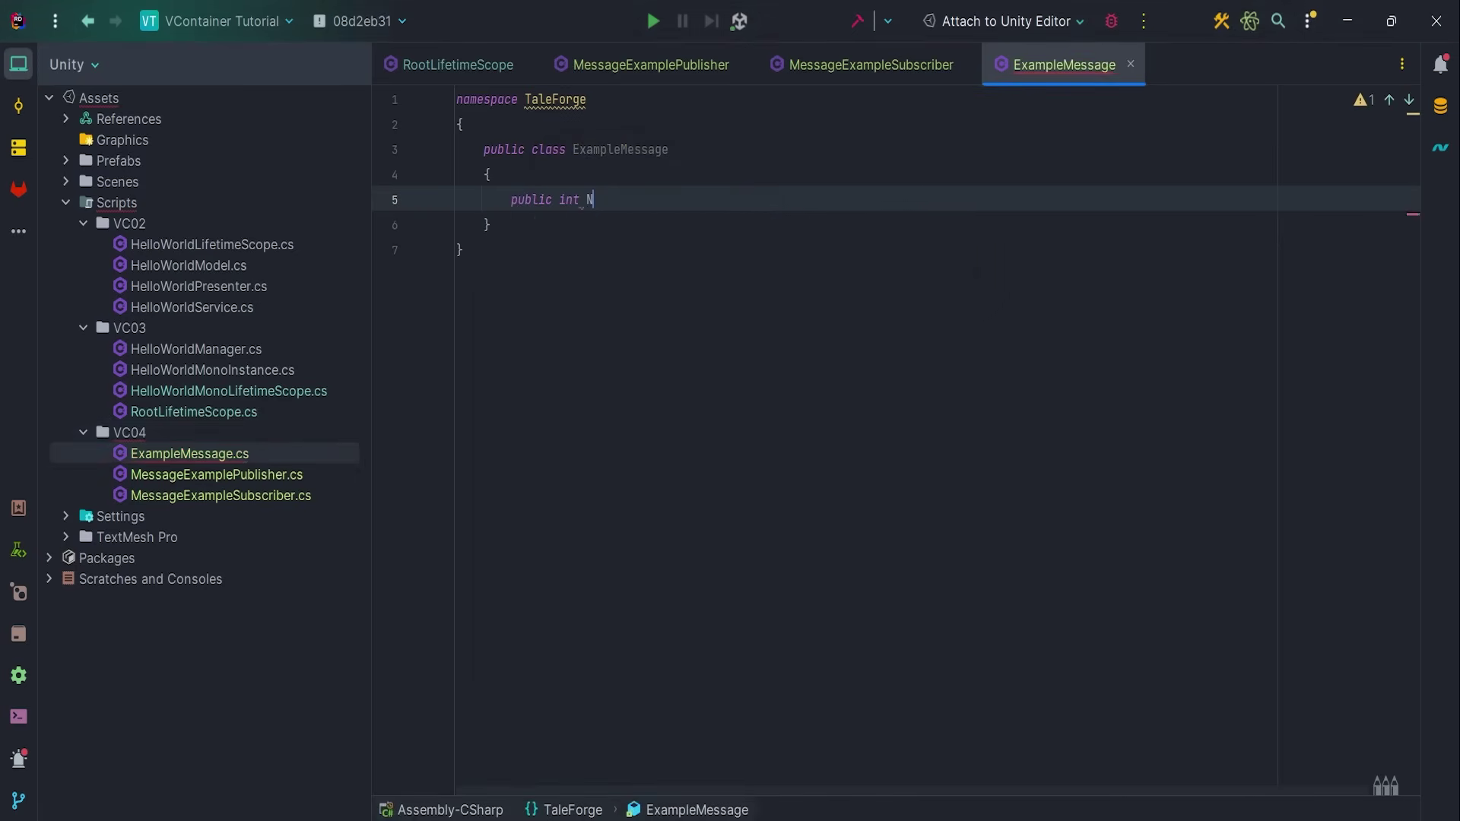
{"action": "key", "text": "BackSpace"}
{"action": "type", "text": "ExampleNumber;"}
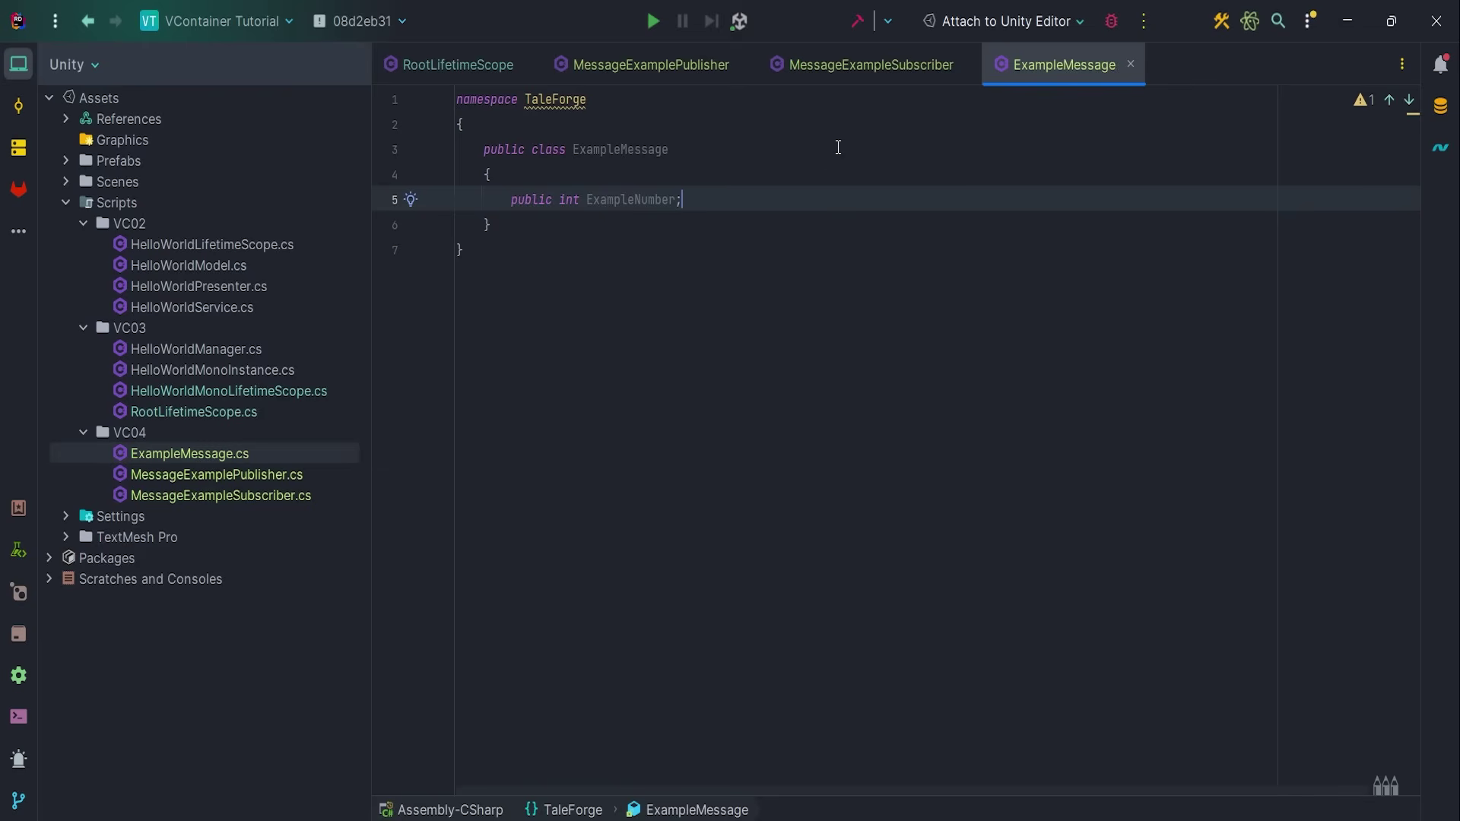
- Add private ISubscriber<ExampleMessage> and IDisposable fields to MessageExampleSubscriber
{"action": "left_click", "coordinate": [847, 68]}
{"action": "type", "text": "pr"}
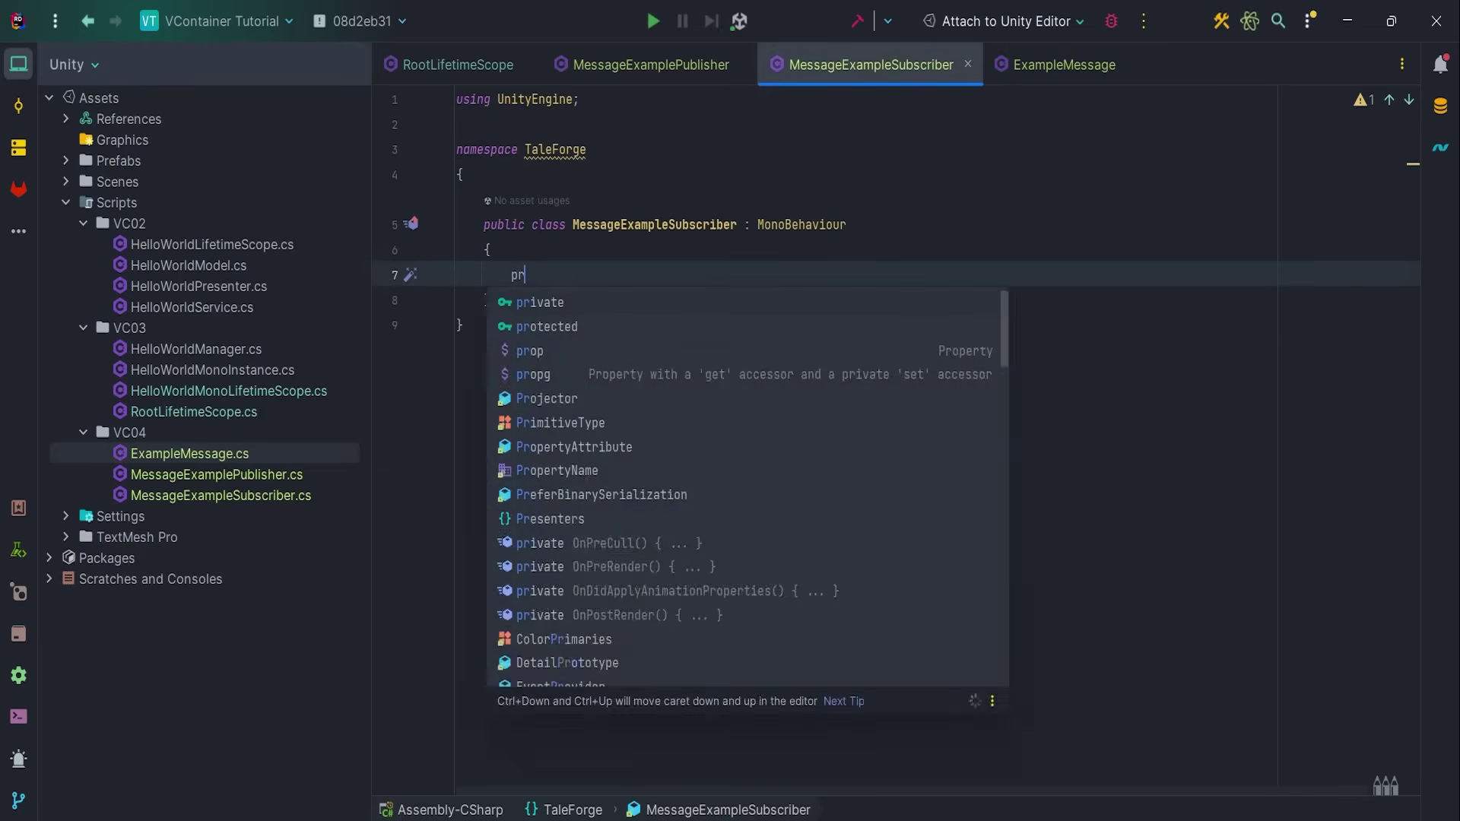
{"action": "type", "text": "ivate "}
{"action": "type", "text": "I"}
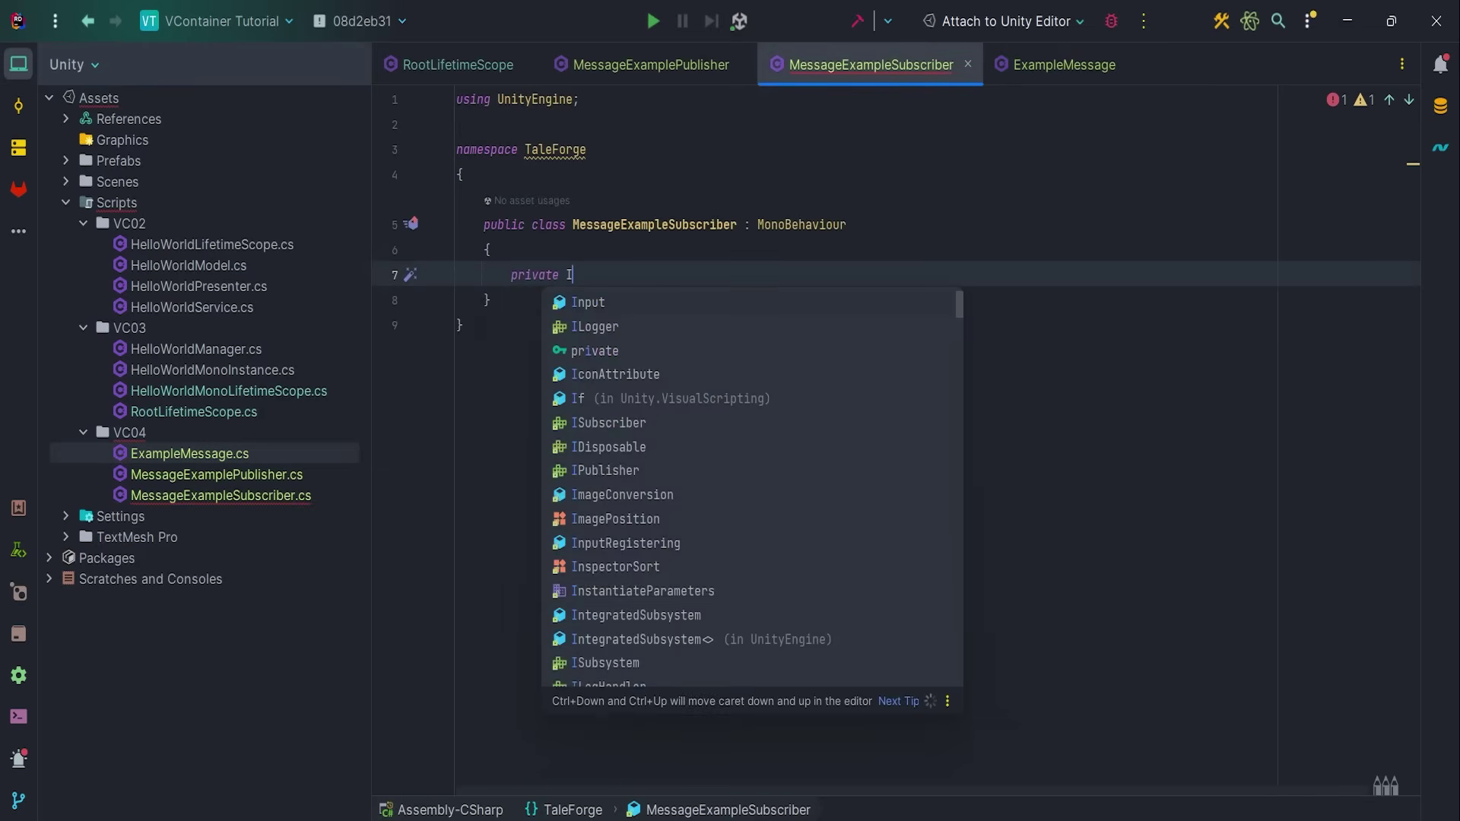
{"action": "type", "text": "Sub"}
{"action": "key", "text": "Return"}
{"action": "type", "text": "<MEx"}
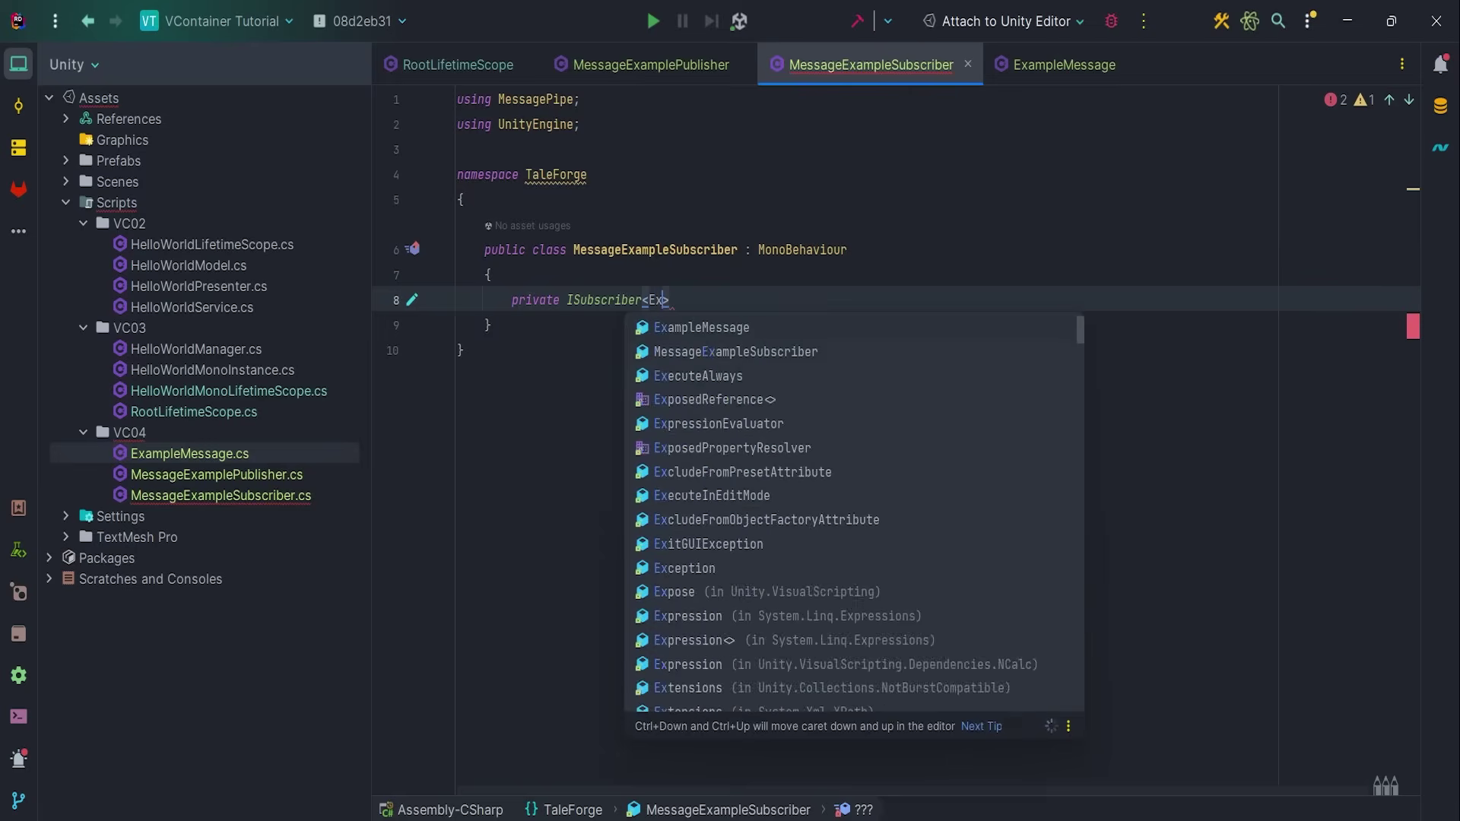
{"action": "key", "text": "Return"}
{"action": "type", "text": "> _exampleMess"}
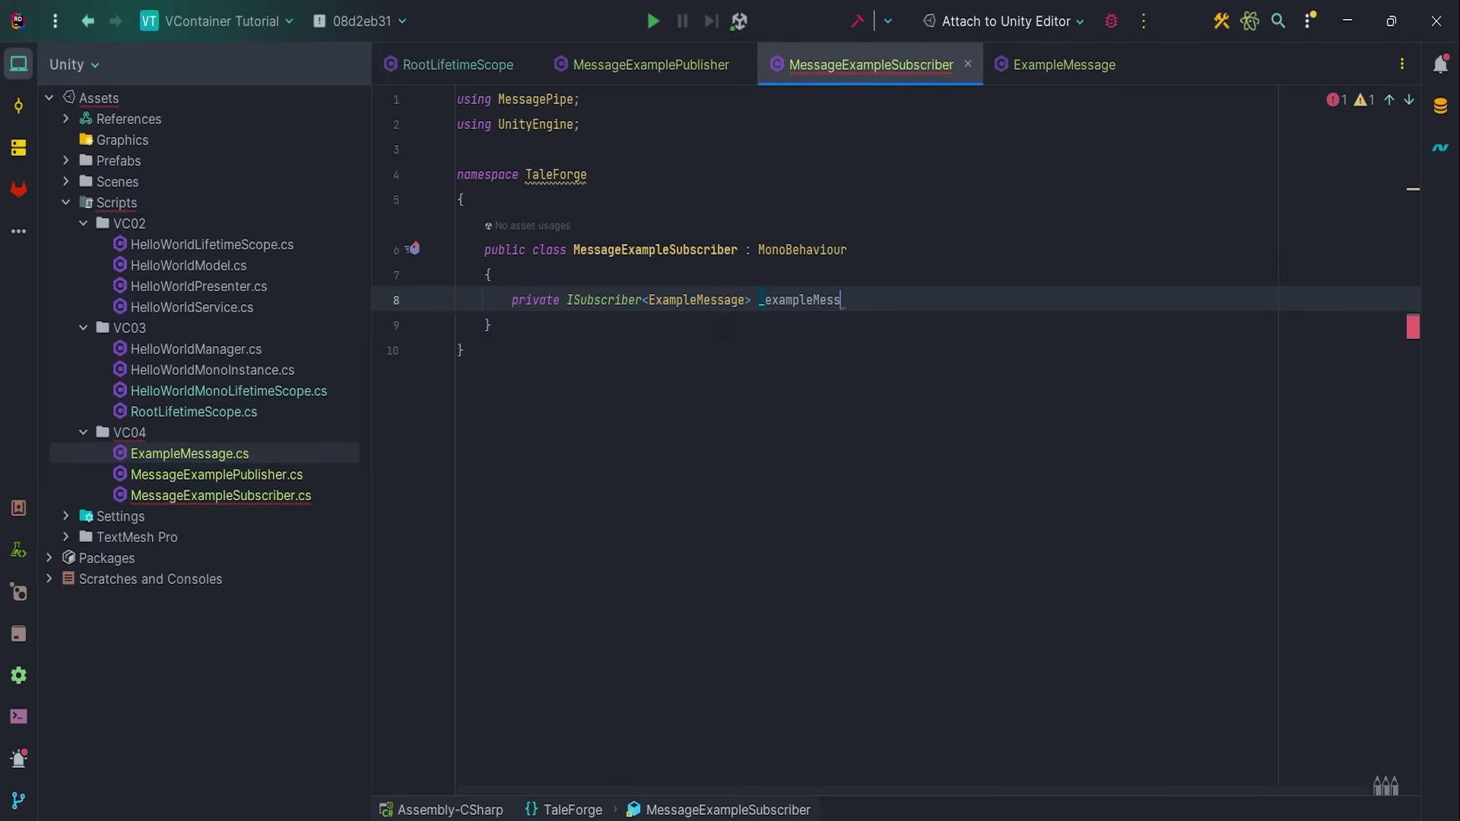
{"action": "type", "text": "ageSubscriber;"}
{"action": "key", "text": "Return"}
{"action": "type", "text": "priva"}
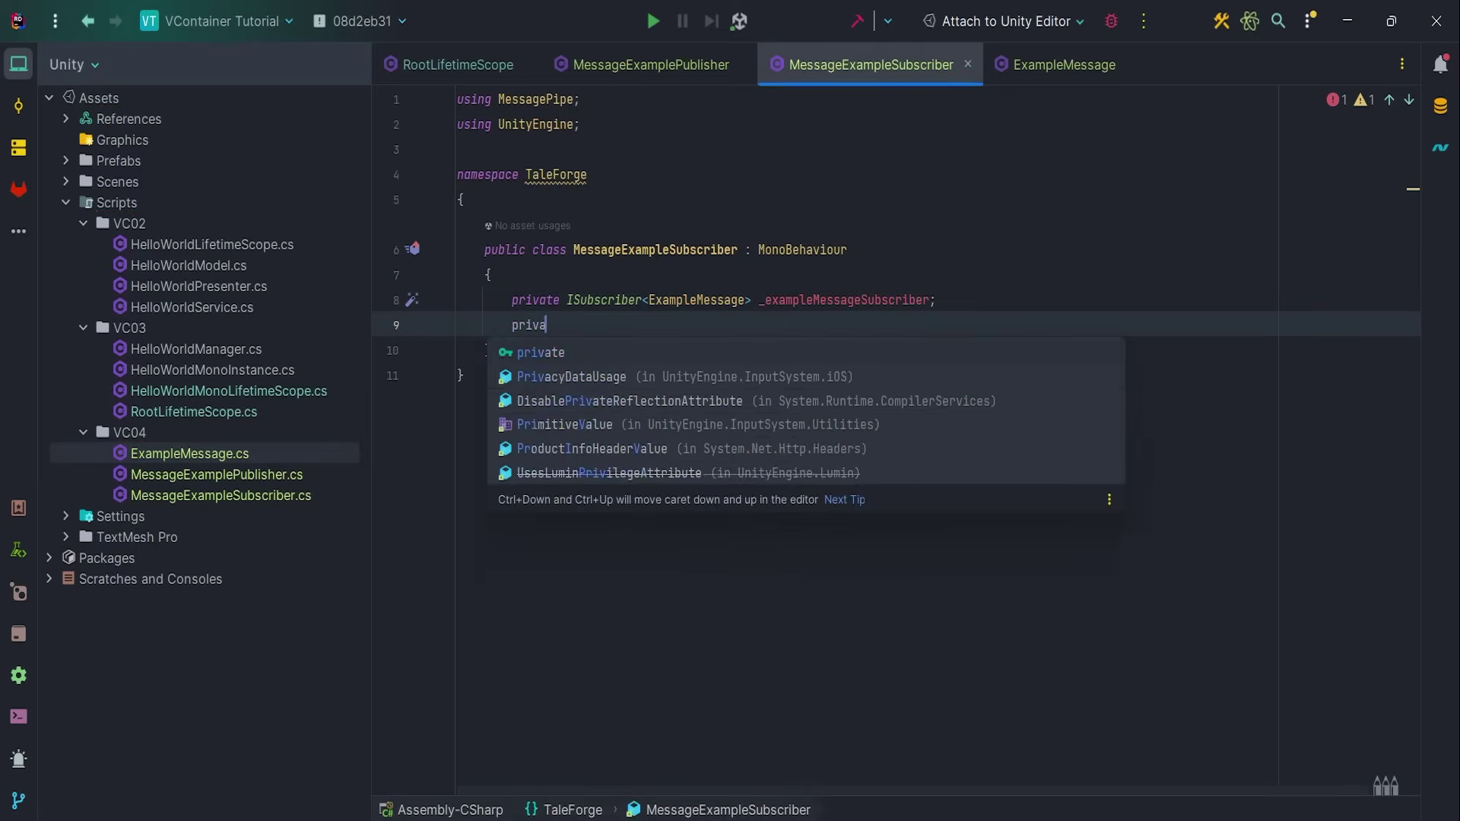
{"action": "type", "text": "te IDisposable"}
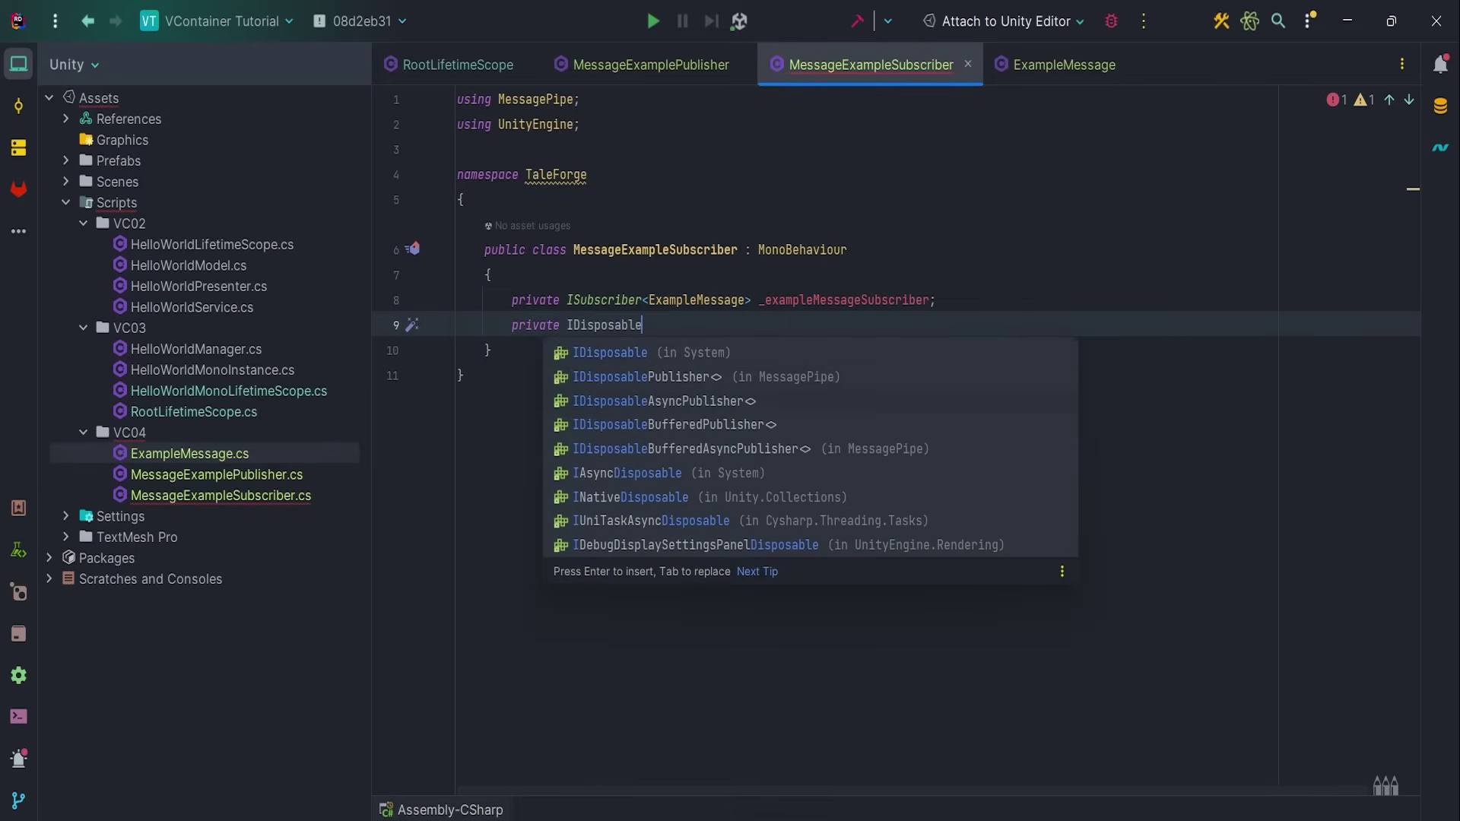
{"action": "key", "text": "Return"}
{"action": "type", "text": "_messageP"}
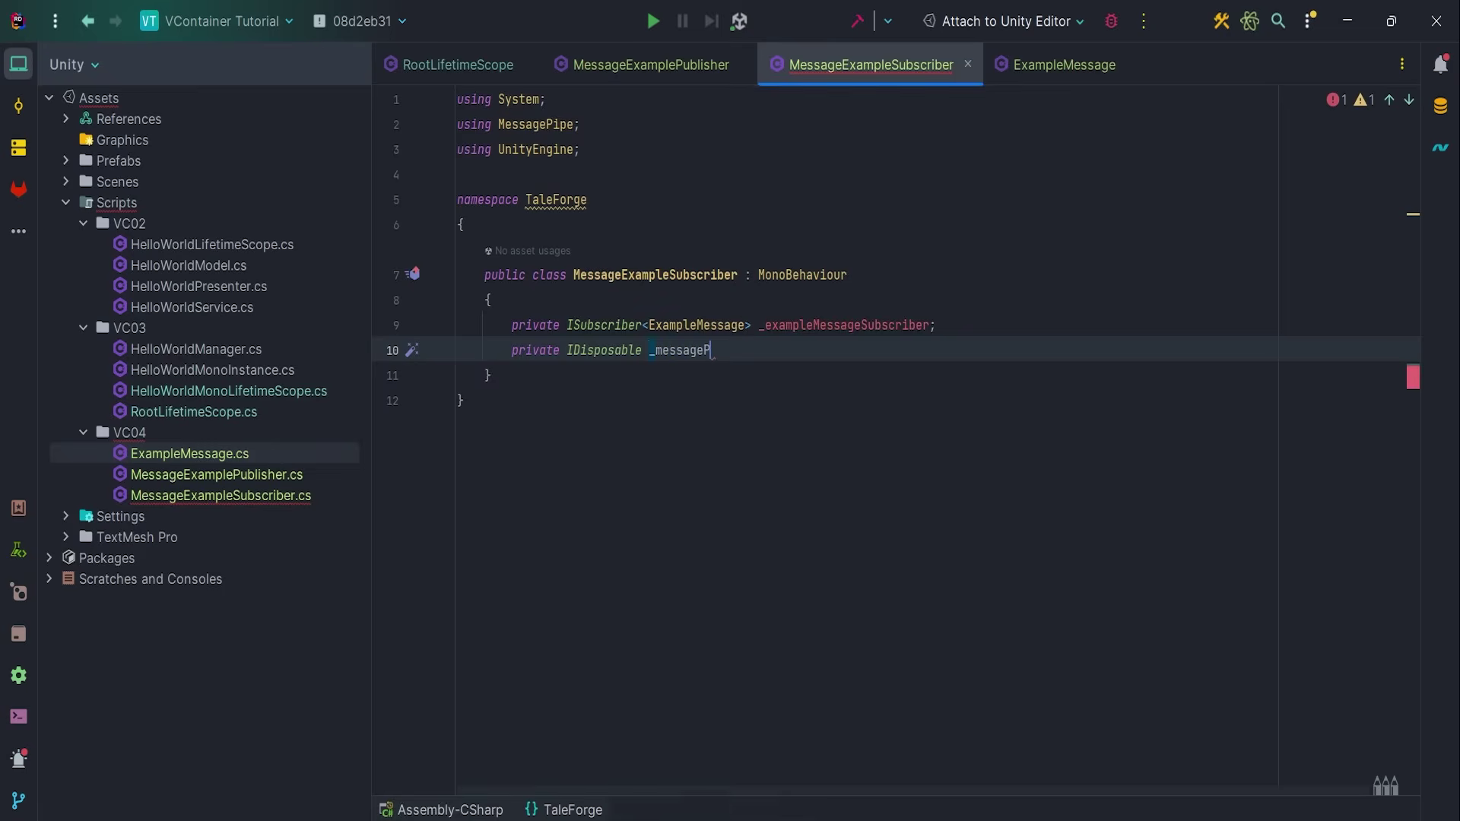
{"action": "type", "text": "ipeDisposable;"}
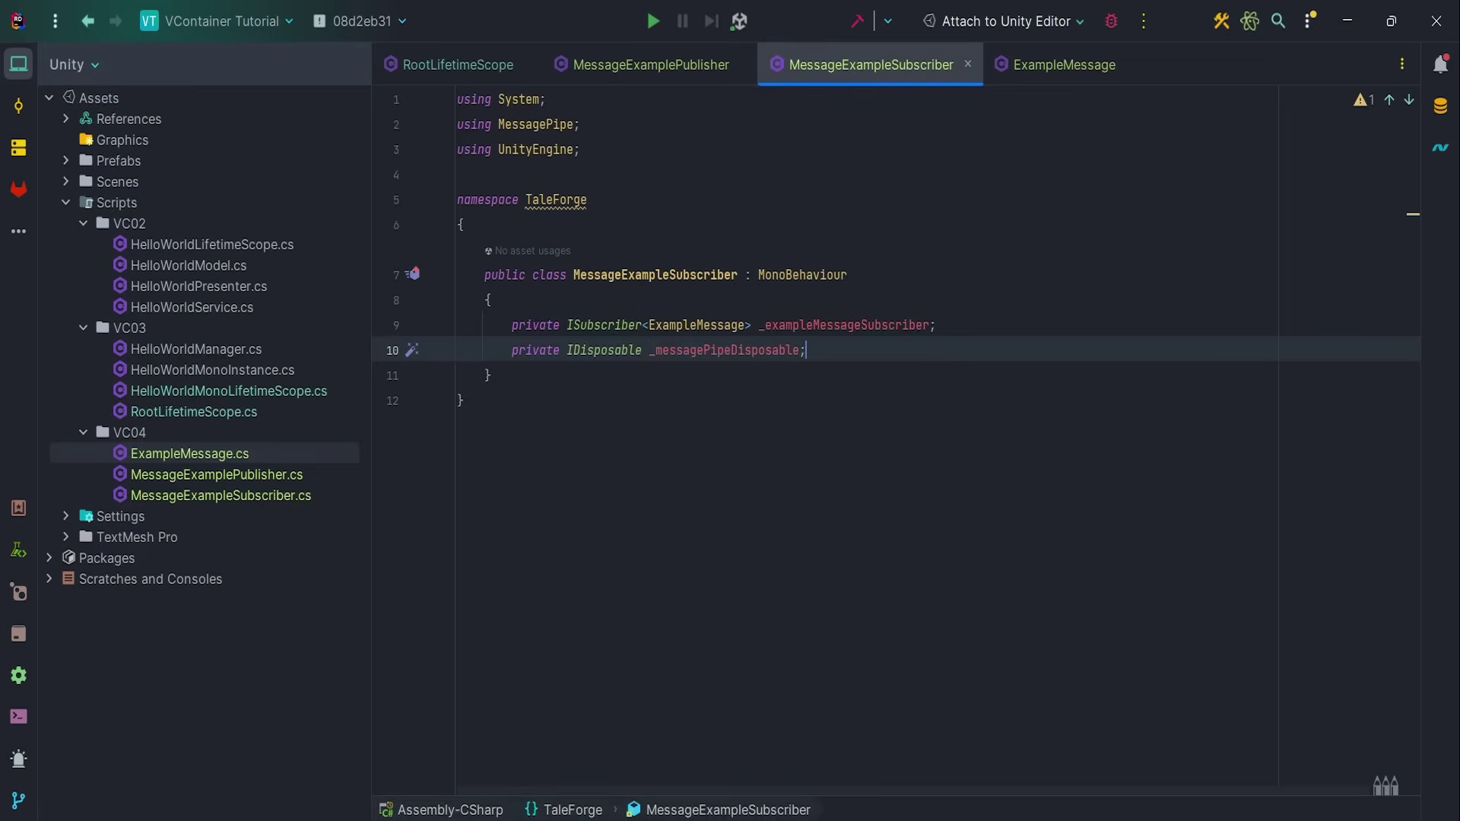
{"action": "key", "text": "Return"}
{"action": "key", "text": "Return"}
{"action": "type", "text": "In"}
- Write an [Inject] Construct(ISubscriber<ExampleMessage>) method that assigns _exampleMessageSubscriber
{"action": "key", "text": "Return"}
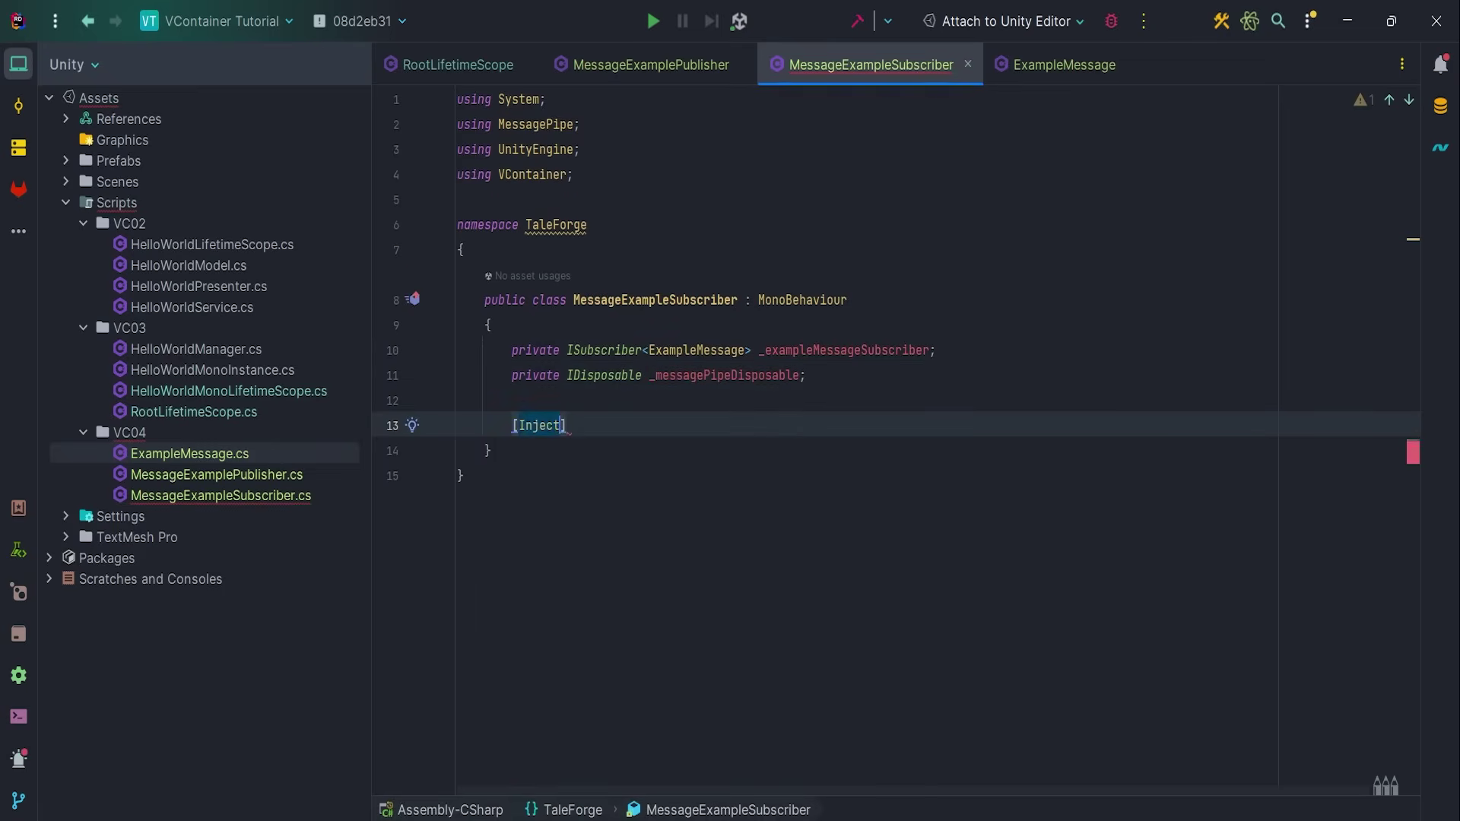
{"action": "key", "text": "Return"}
{"action": "type", "text": "pr"}
{"action": "key", "text": "Return"}
{"action": "type", "text": "private void Construct("}
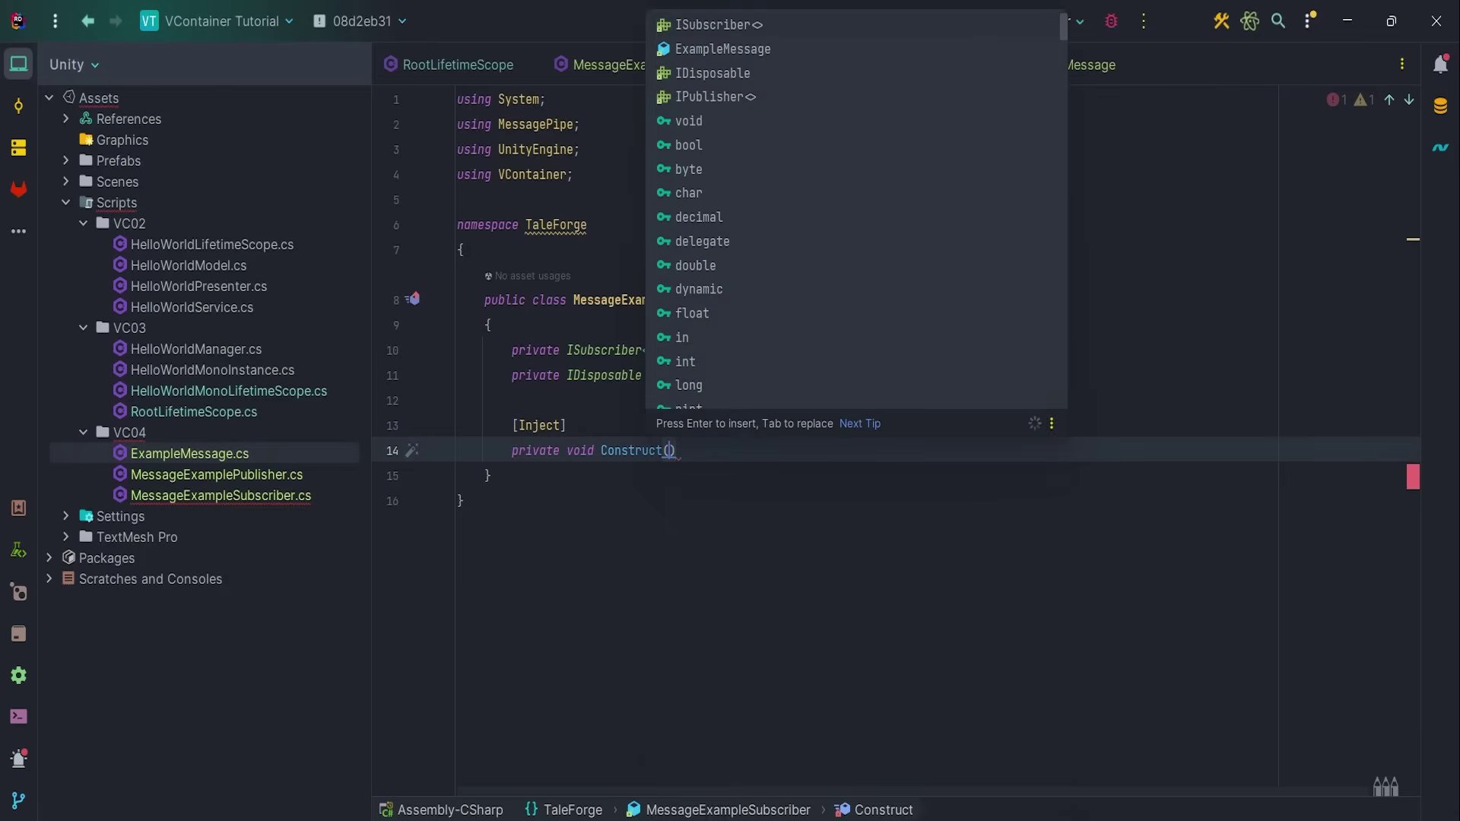
{"action": "type", "text": "ISubs"}
{"action": "key", "text": "Return"}
{"action": "type", "text": "Ex"}
{"action": "key", "text": "Return"}
{"action": "type", "text": "> "}
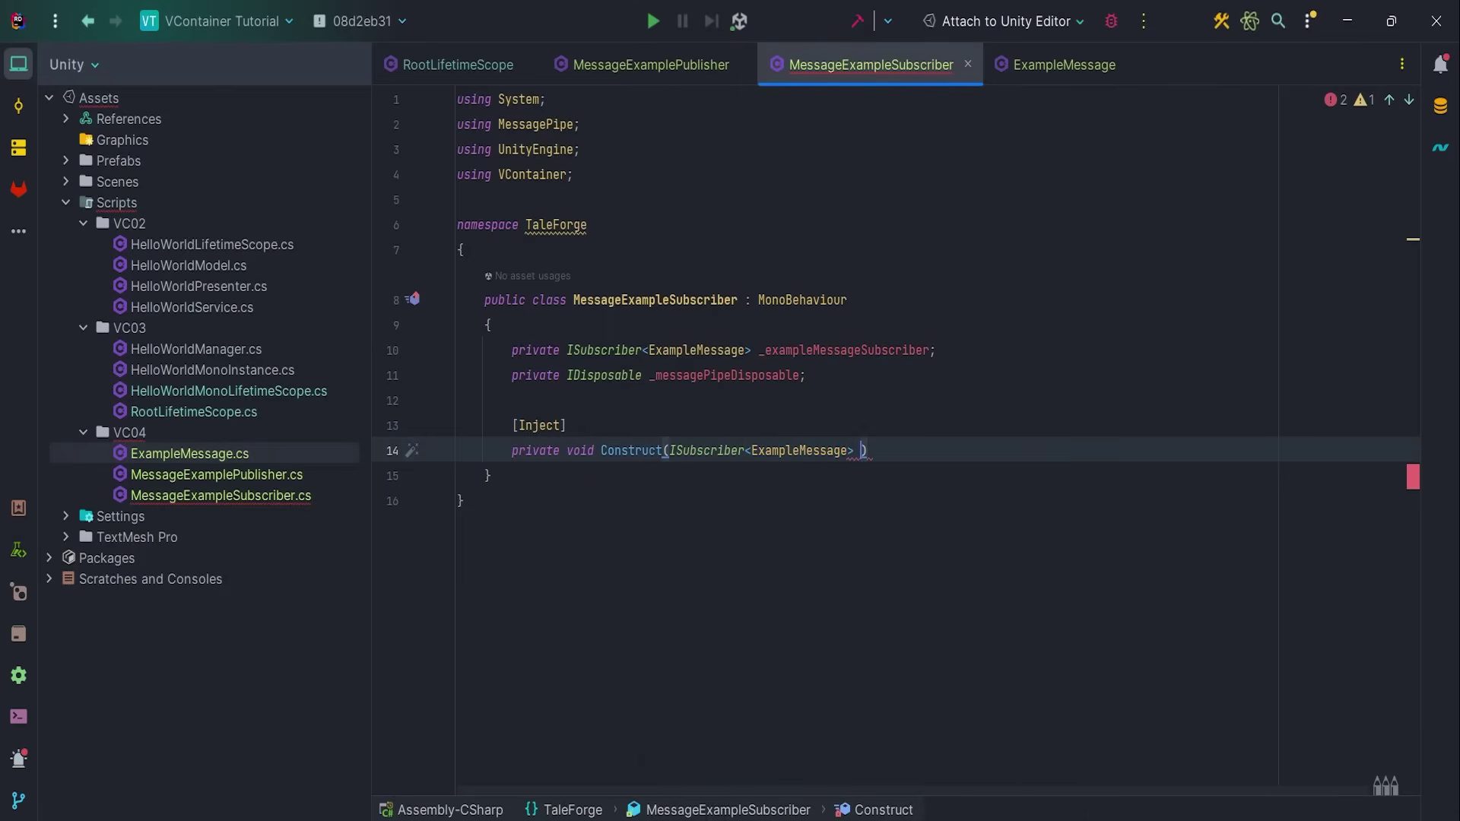
{"action": "type", "text": "exampleMessageSubscriber"}
{"action": "key", "text": "Return"}
{"action": "type", "text": "{"}
{"action": "key", "text": "Return"}
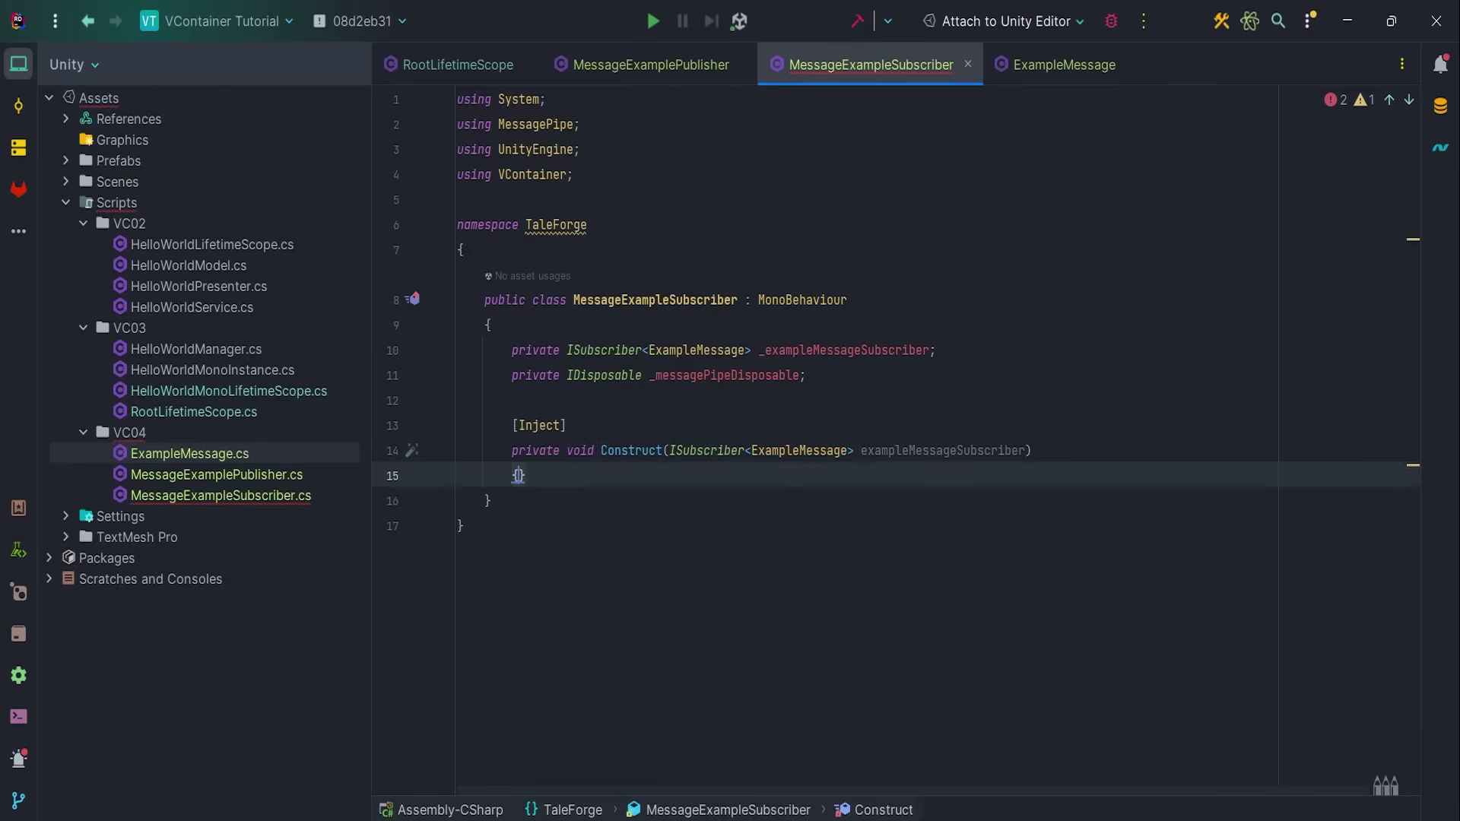
{"action": "type", "text": "_ex"}
{"action": "key", "text": "Return"}
{"action": "type", "text": "= ex"}
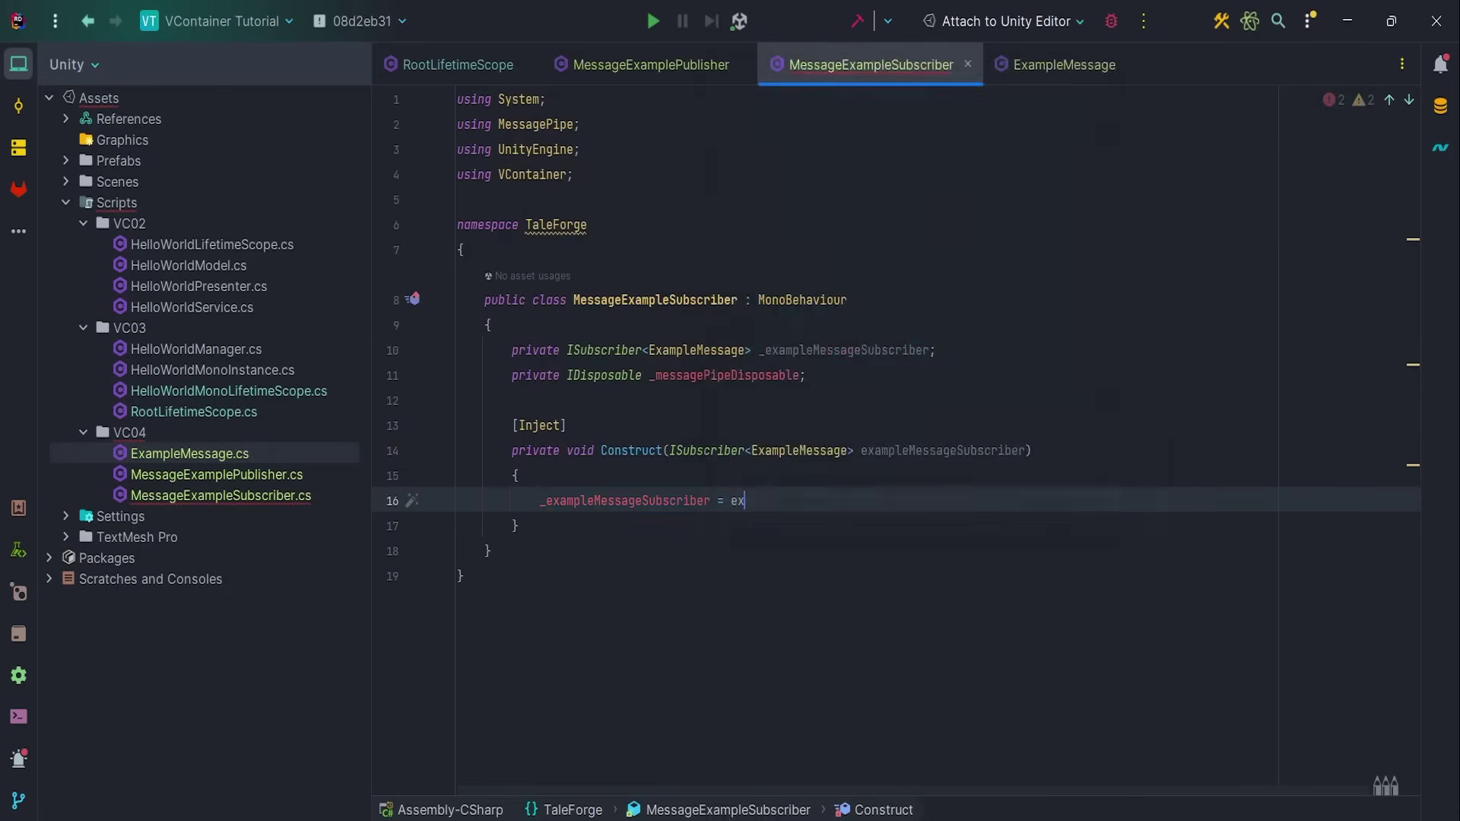
{"action": "key", "text": "Return"}
{"action": "key", "text": "Down"}
{"action": "key", "text": "Return"}
{"action": "key", "text": "Return"}
{"action": "type", "text": "pri"}
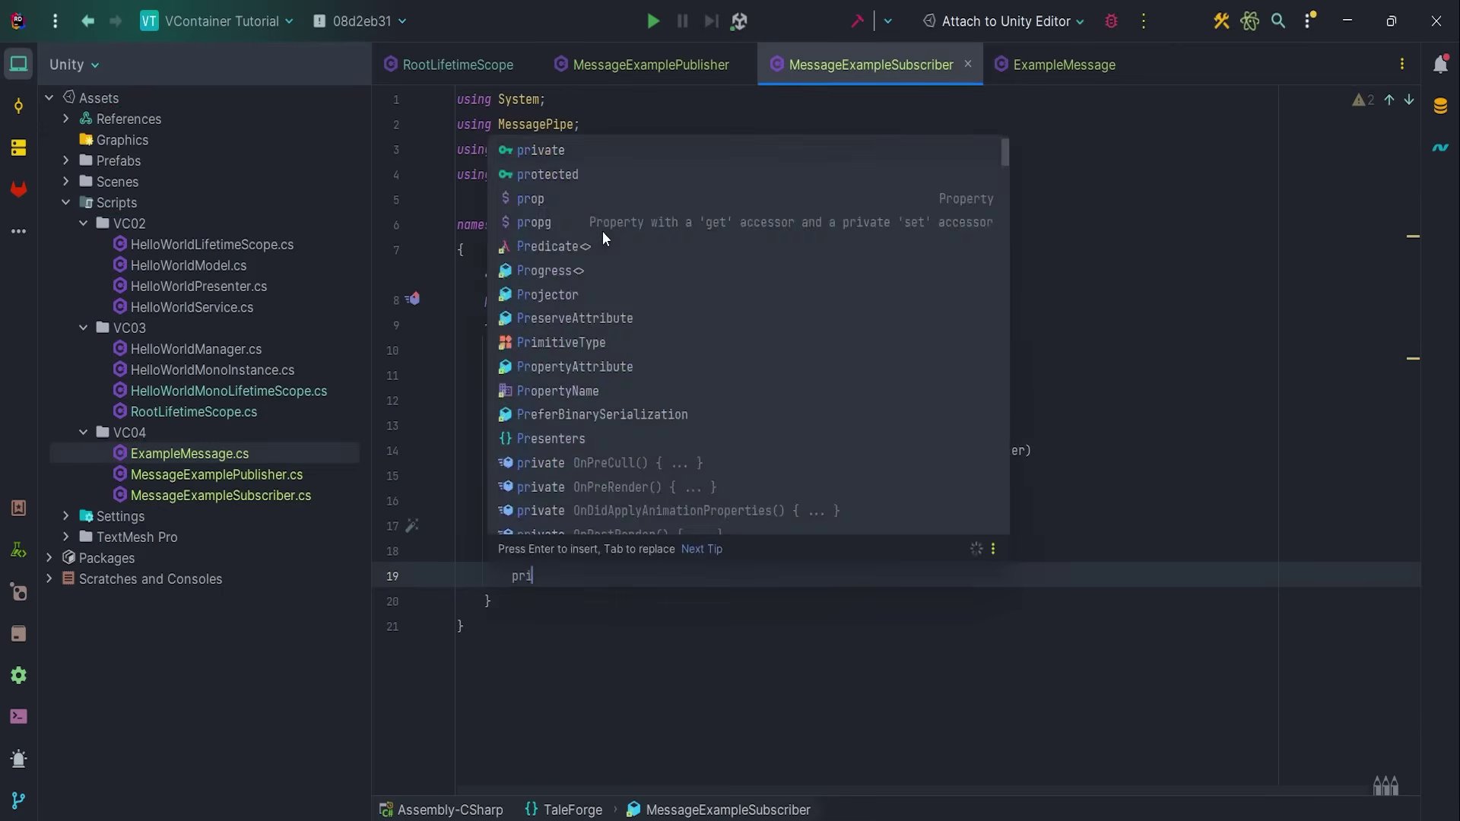
{"action": "key", "text": "Return"}
{"action": "type", "text": "vate v"}
{"action": "key", "text": "Return"}
{"action": "type", "text": "OnExa"}
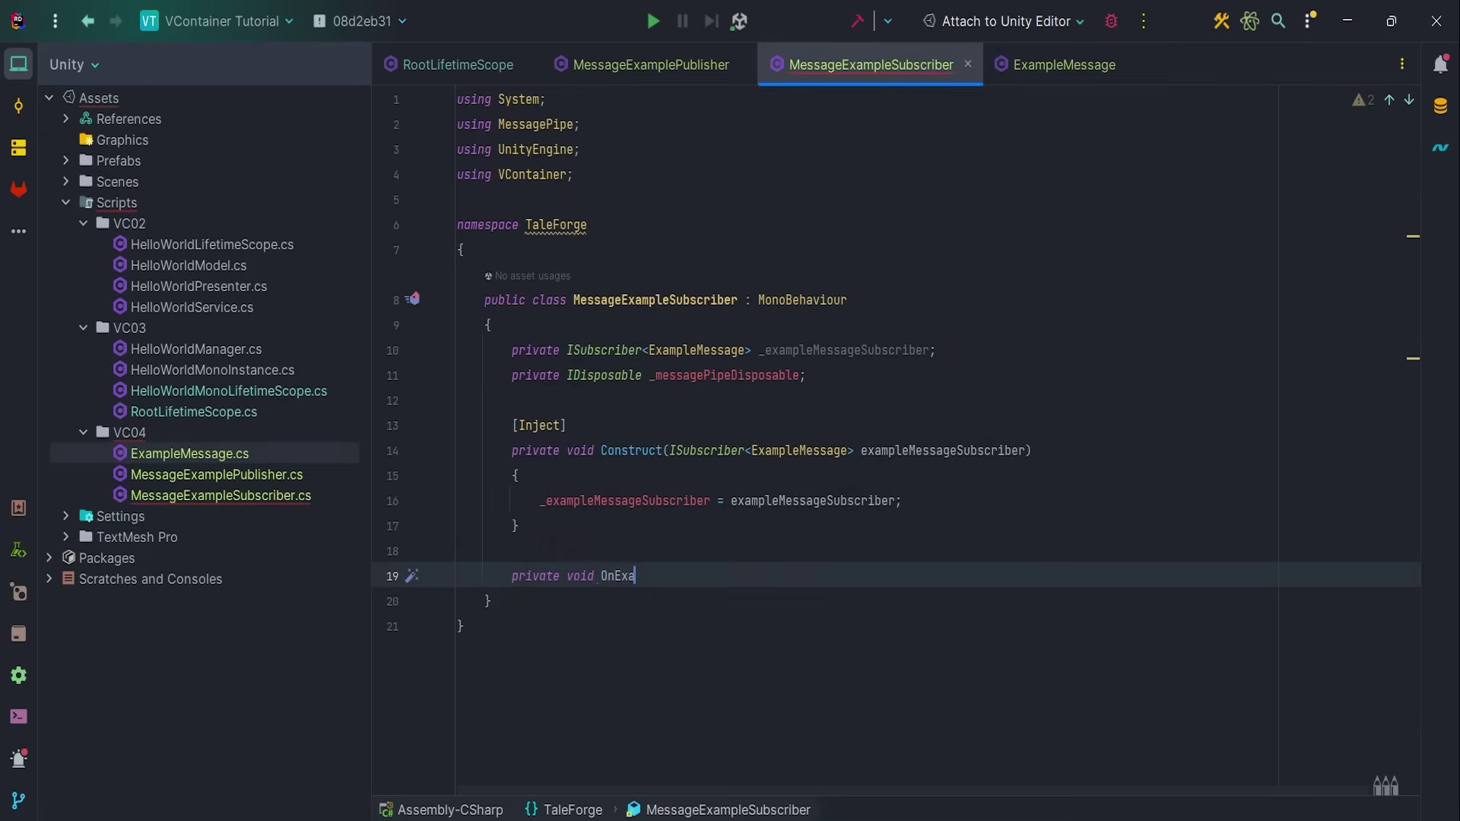
{"action": "type", "text": "mpleMessage"}
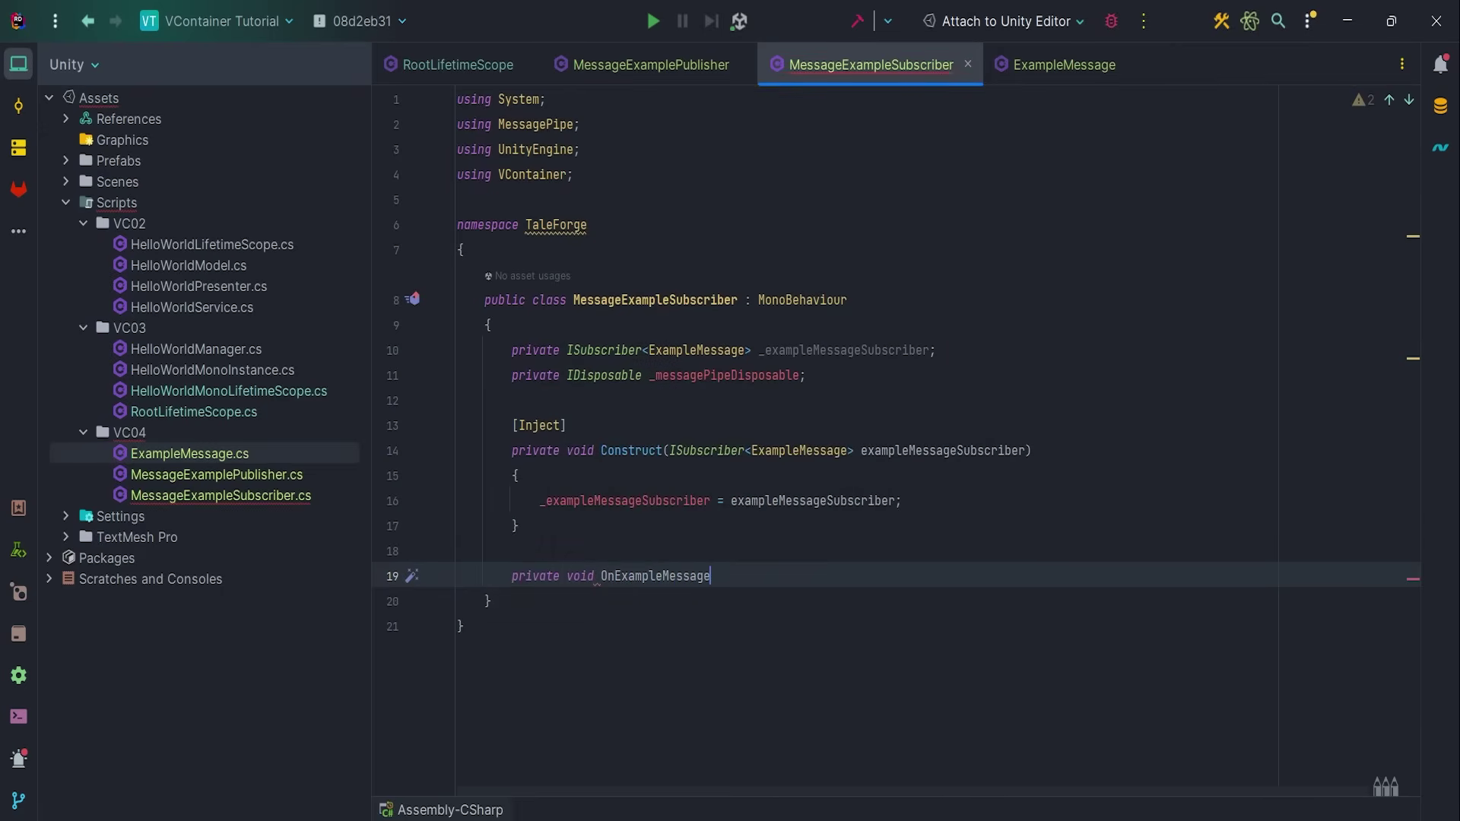
{"action": "type", "text": "(Ex"}
- Write OnExampleMessage(ExampleMessage exampleMessage) calling Debug.Log($"ExampleMessage: {exampleMessage.ExampleNumber}")
{"action": "key", "text": "Return"}
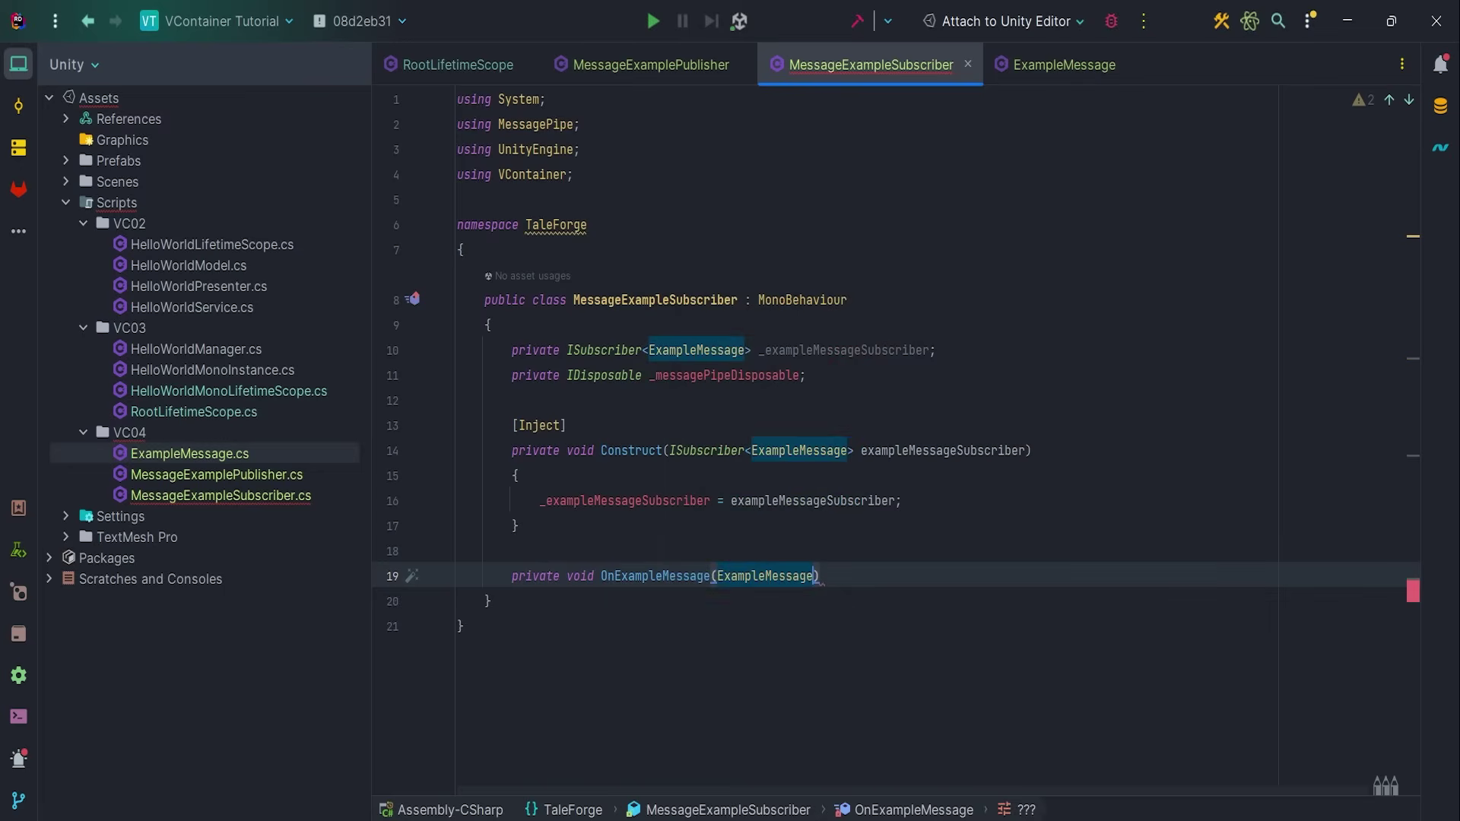
{"action": "key", "text": "Return"}
{"action": "key", "text": "ctrl+shift+Return"}
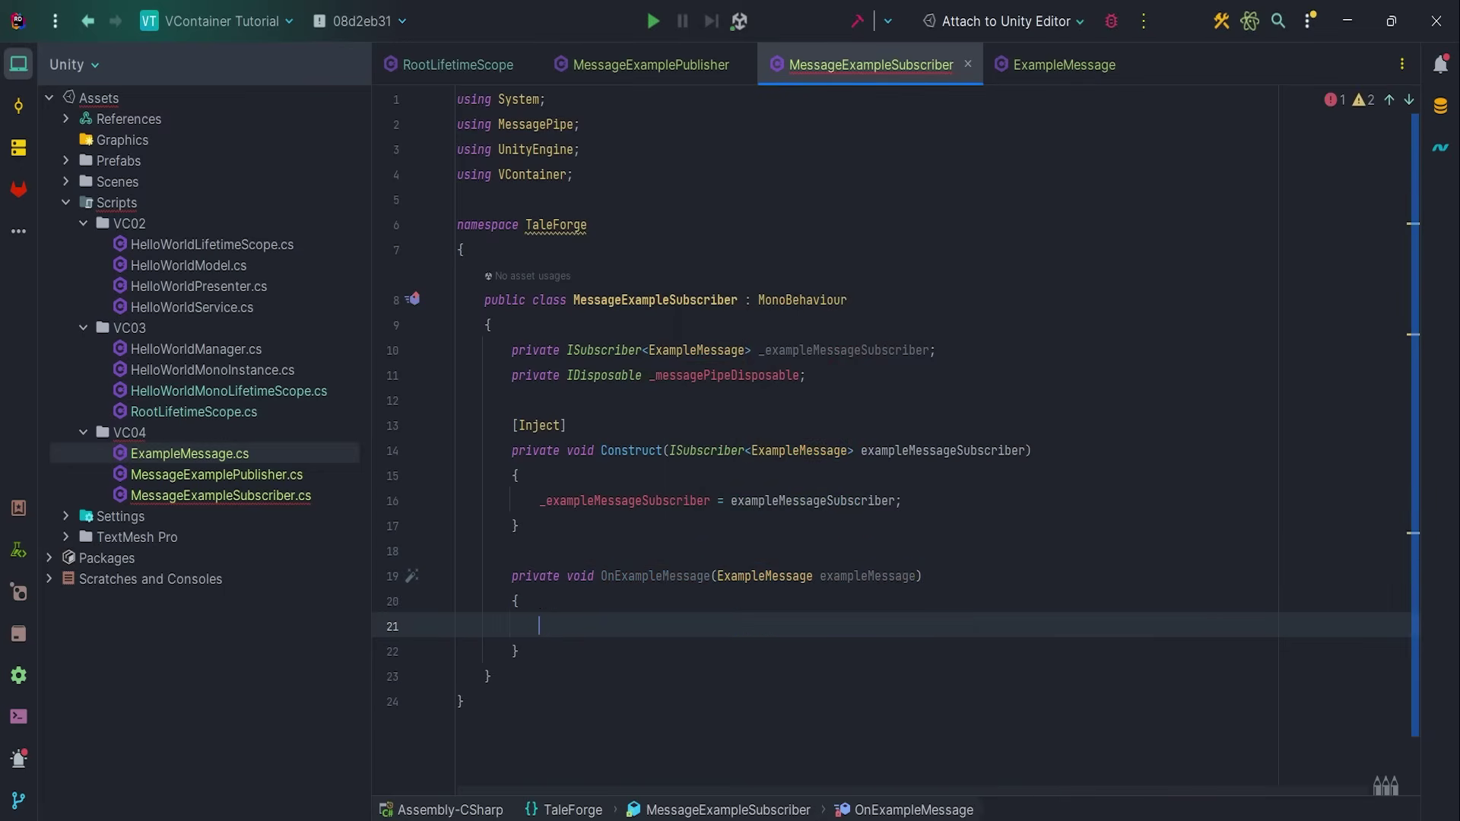
{"action": "scroll", "coordinate": [1137, 262], "scroll_direction": "down", "scroll_amount": 1}
{"action": "type", "text": "D"}
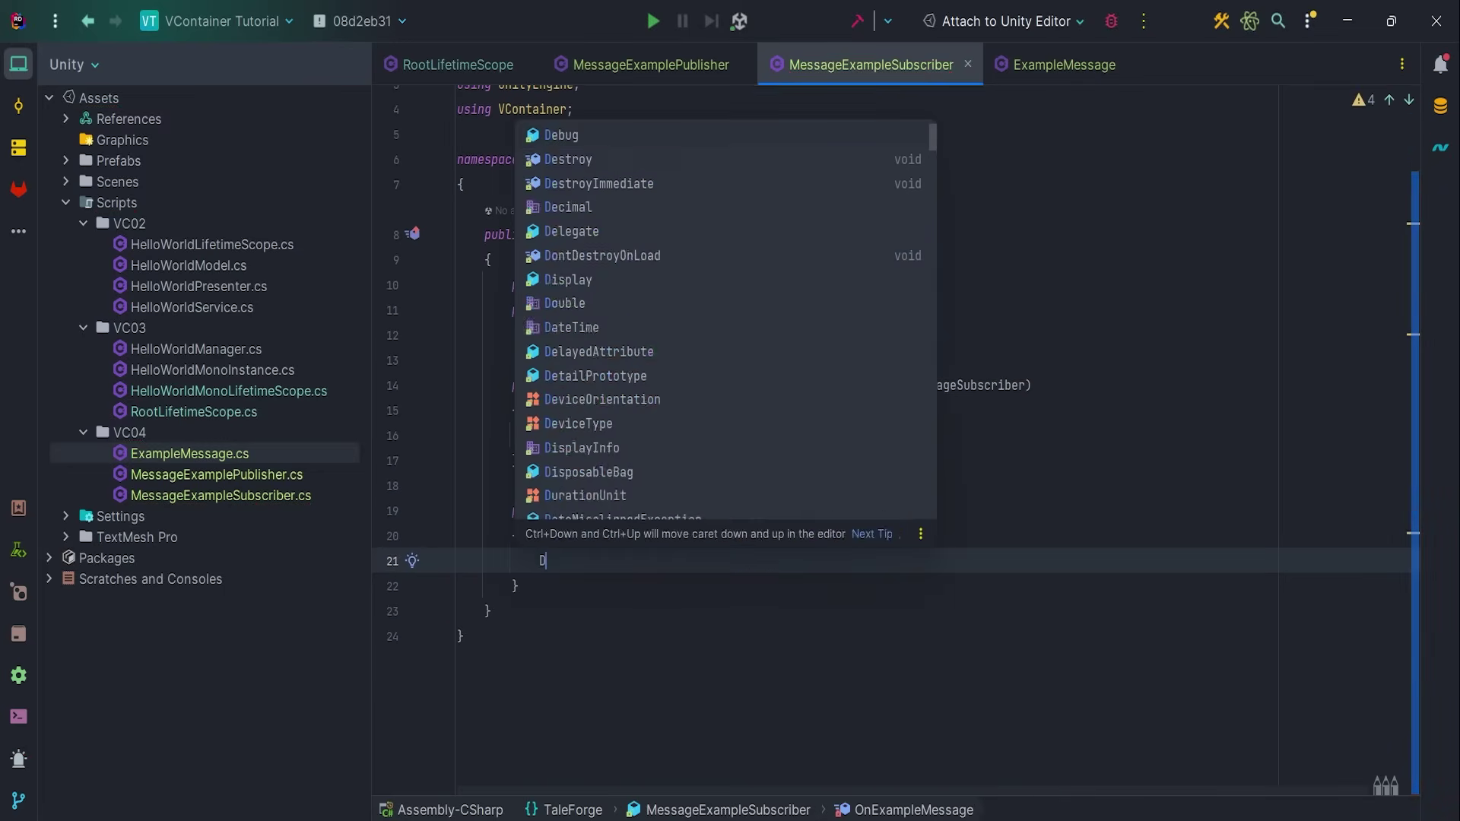
{"action": "key", "text": "Return"}
{"action": "type", "text": ".Log"}
{"action": "key", "text": "Return"}
{"action": "key", "text": "End"}
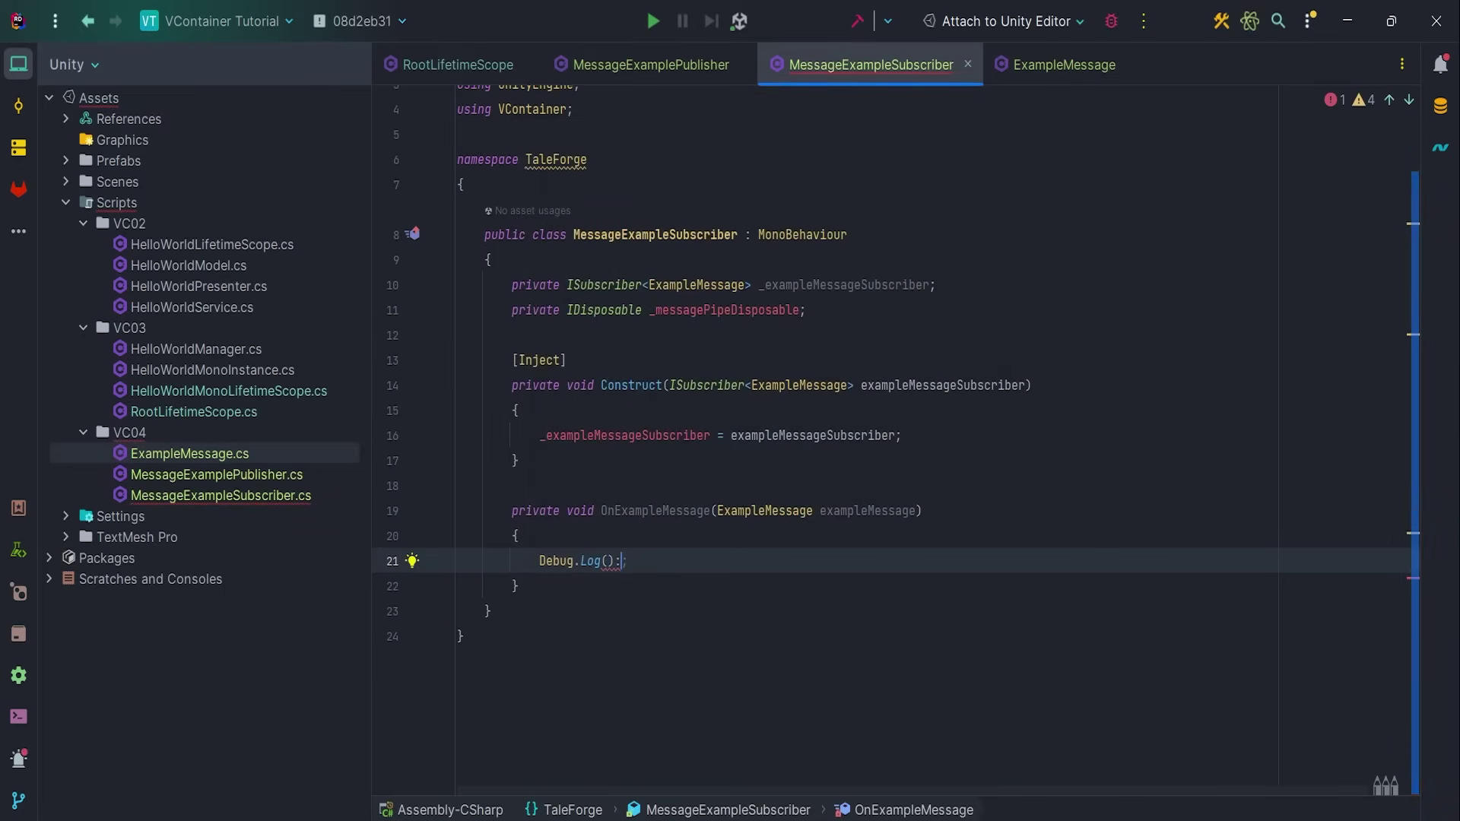
{"action": "type", "text": "$\"ExampleMessage"}
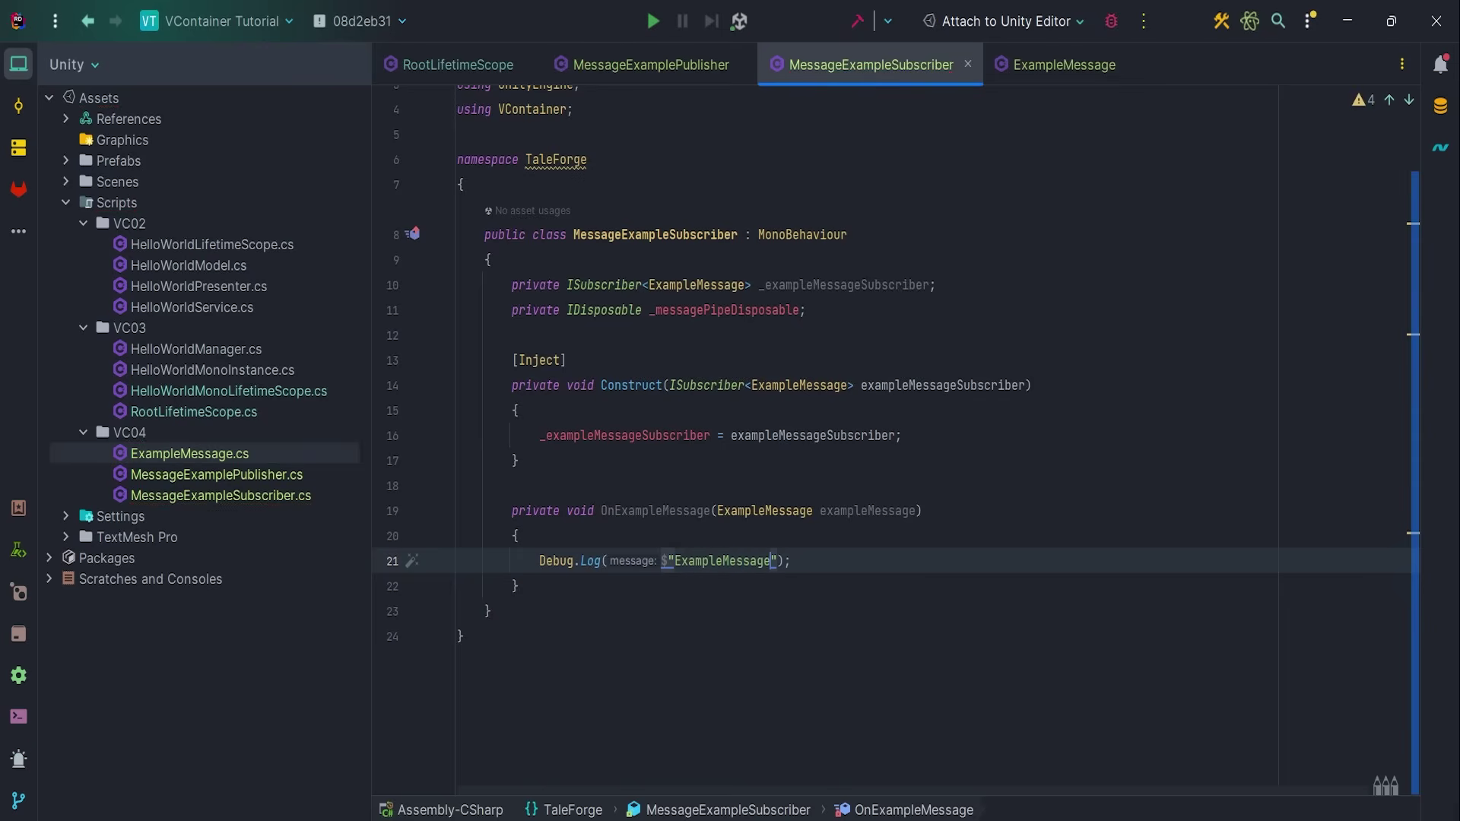
{"action": "type", "text": "e"}
{"action": "key", "text": "Return"}
{"action": "type", "text": ".E"}
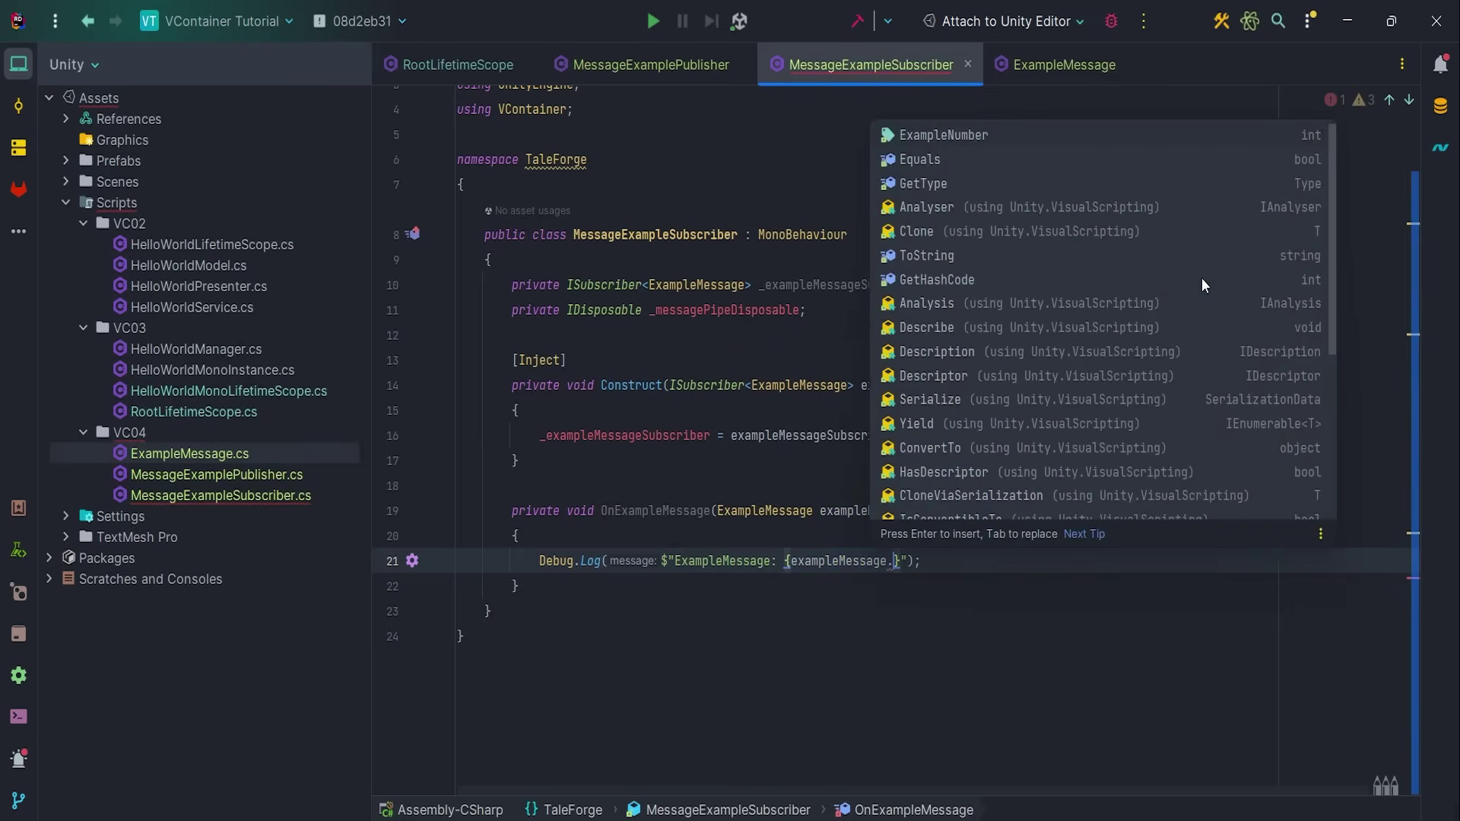
{"action": "key", "text": "Return"}
{"action": "key", "text": "End"}
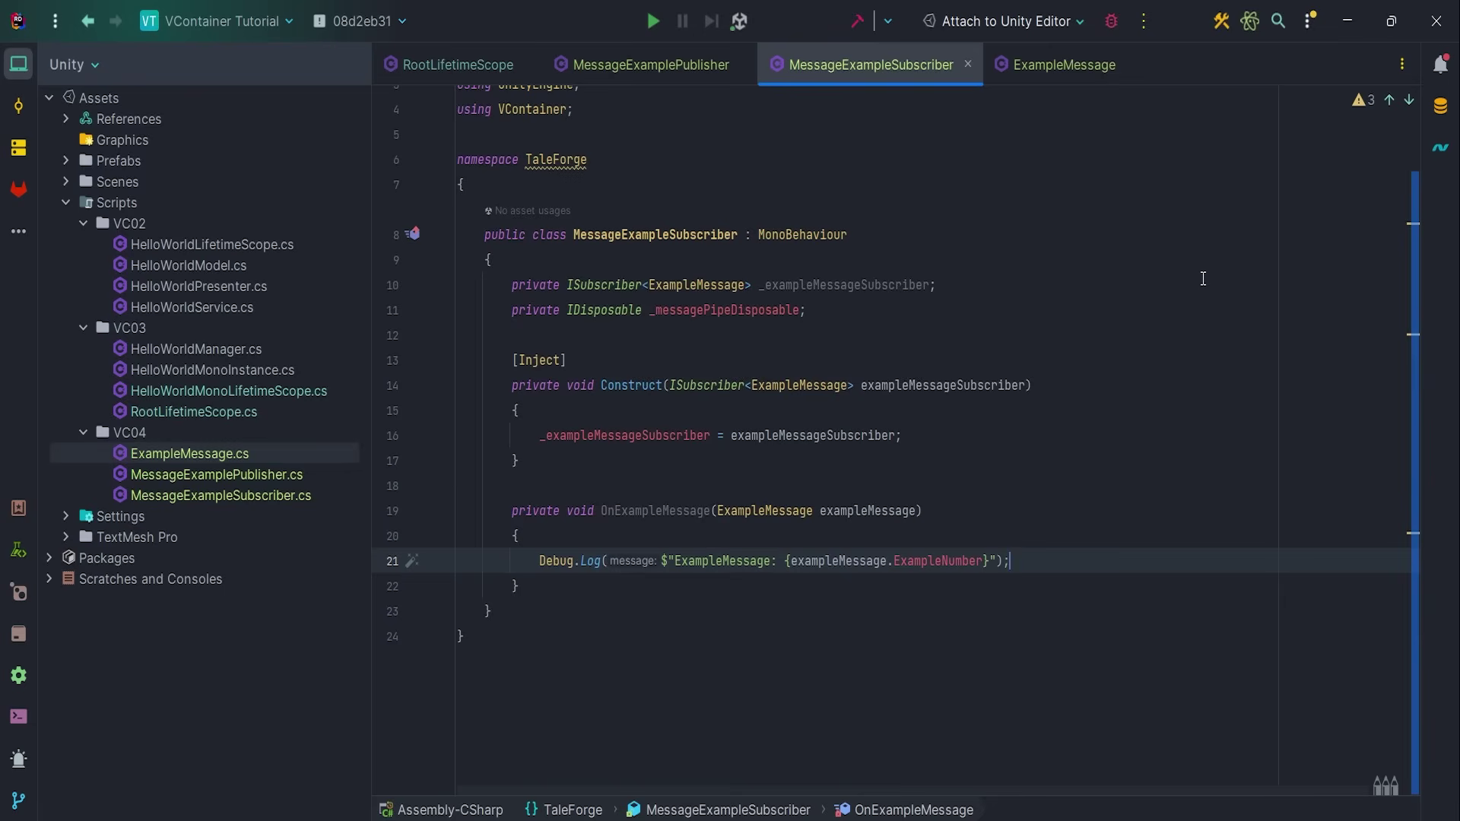
- Add OnEnable subscribing OnExampleMessage and storing DisposableBag.Create(disposable) in _messagePipeDisposable
{"action": "key", "text": "Up"}
{"action": "key", "text": "Up"}
{"action": "key", "text": "Up"}
{"action": "key", "text": "Return"}
{"action": "key", "text": "Return"}
{"action": "key", "text": "Up"}
{"action": "type", "text": "private "}
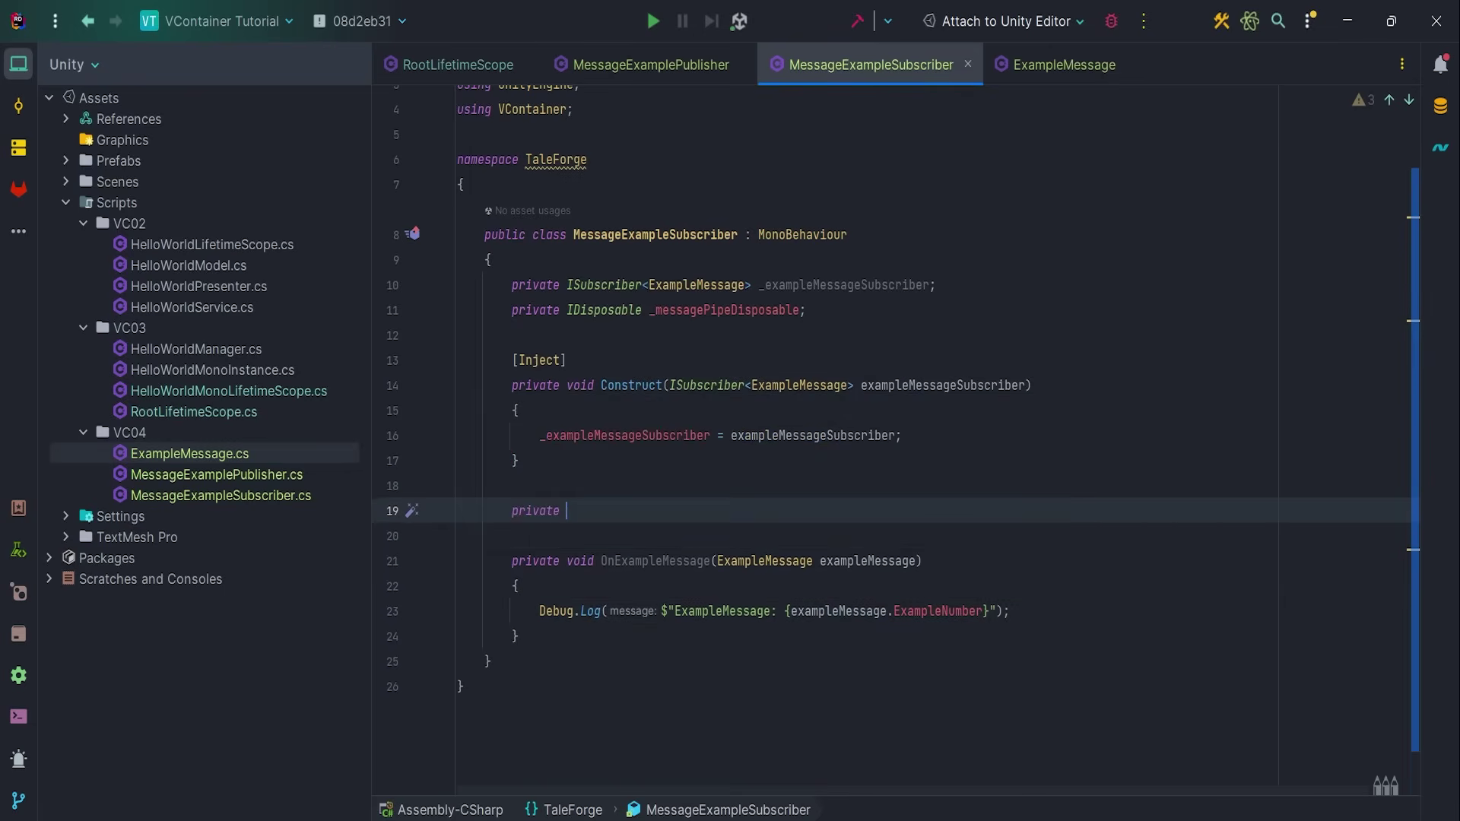
{"action": "type", "text": "void OnEn"}
{"action": "key", "text": "Return"}
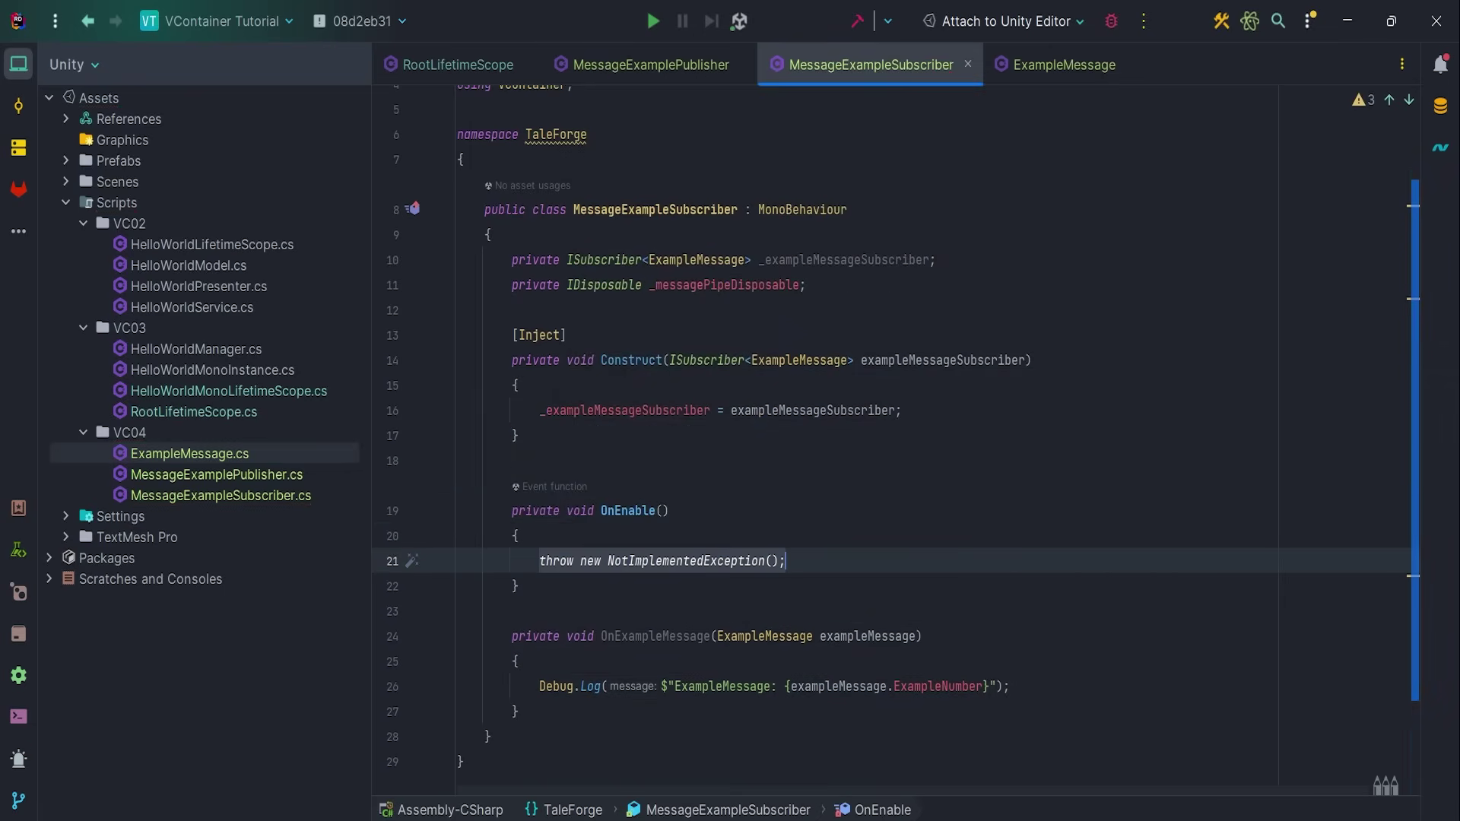
{"action": "key", "text": "BackSpace"}
{"action": "type", "text": "var disposable ="}
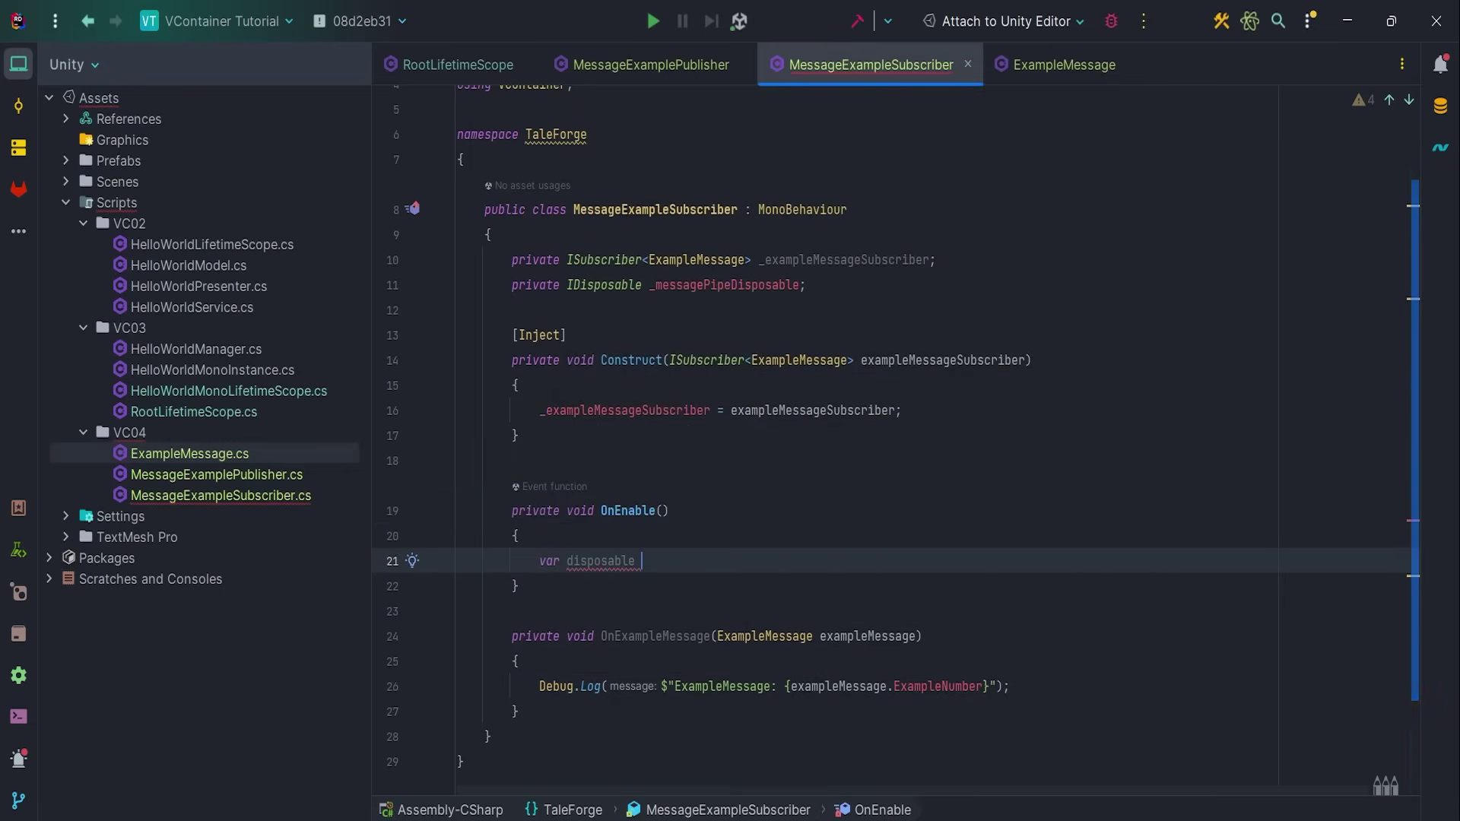
{"action": "type", "text": " _e"}
{"action": "key", "text": "Return"}
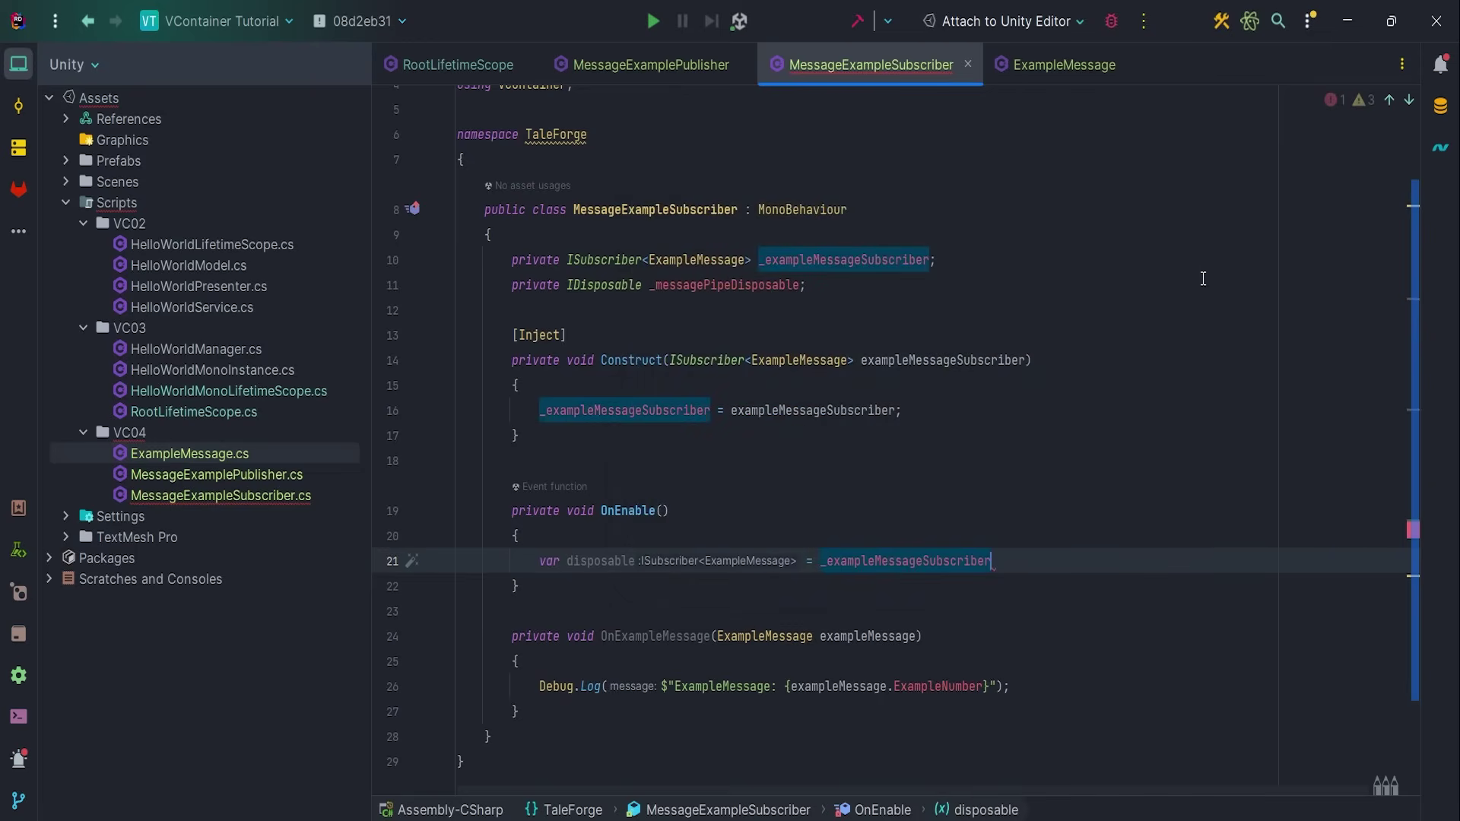
{"action": "type", "text": "."}
{"action": "type", "text": "Sub"}
{"action": "key", "text": "Return"}
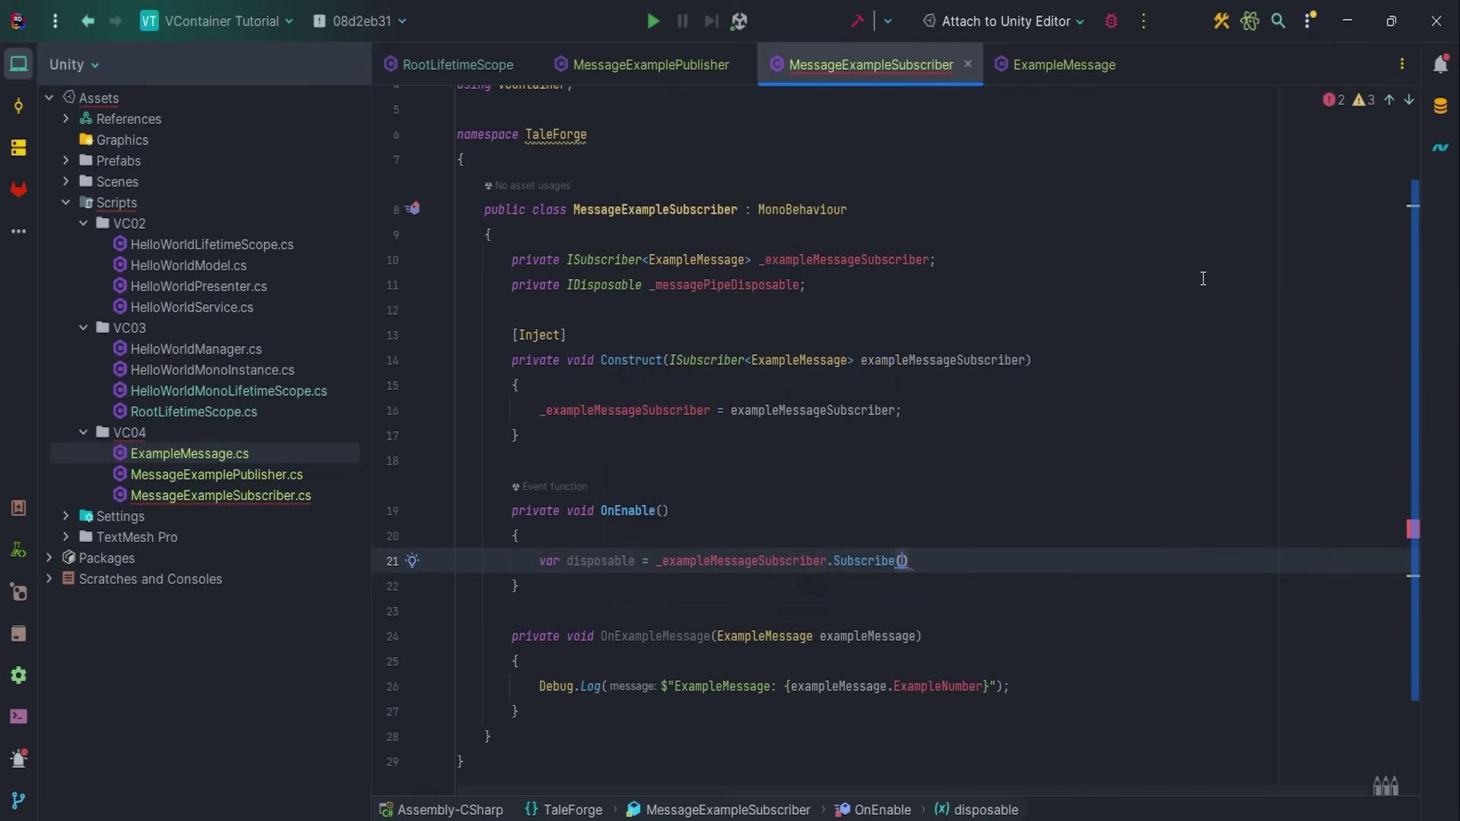
{"action": "type", "text": "OnEx"}
{"action": "key", "text": "Return"}
{"action": "type", "text": ";"}
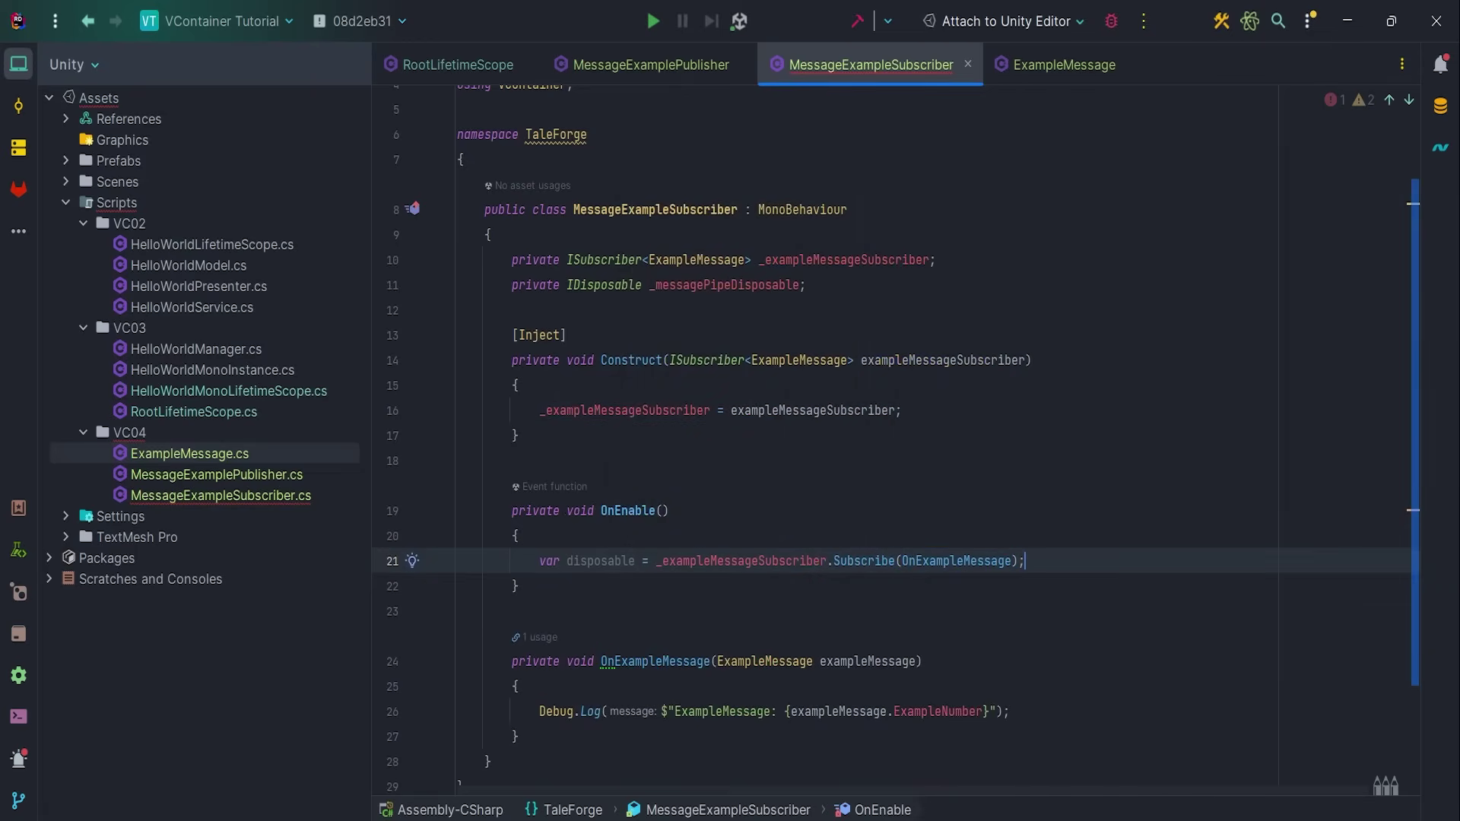
{"action": "scroll", "coordinate": [1232, 301], "scroll_direction": "down", "scroll_amount": 2}
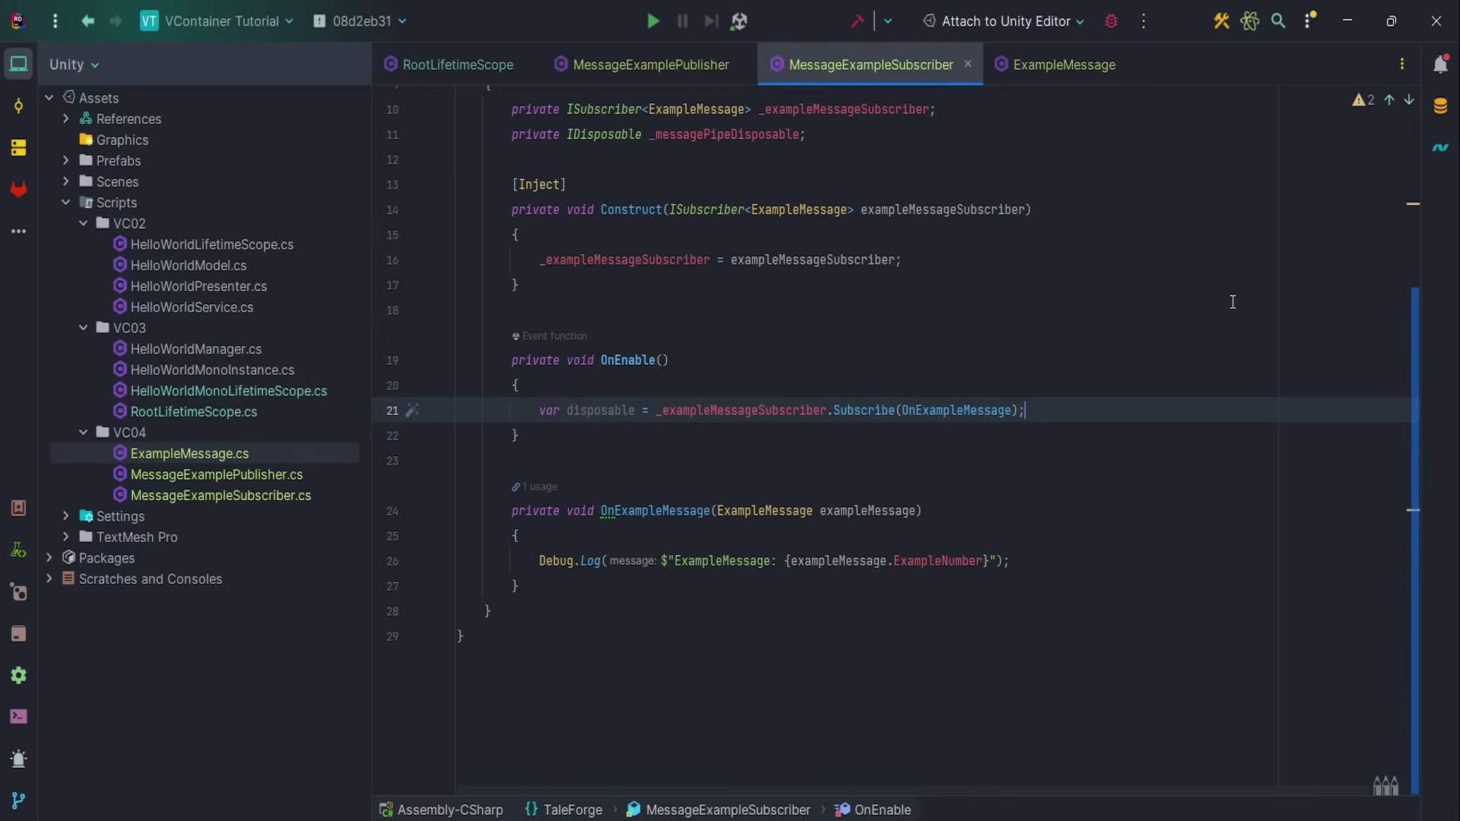
{"action": "key", "text": "Return"}
{"action": "type", "text": "_messagePipeDisposable."}
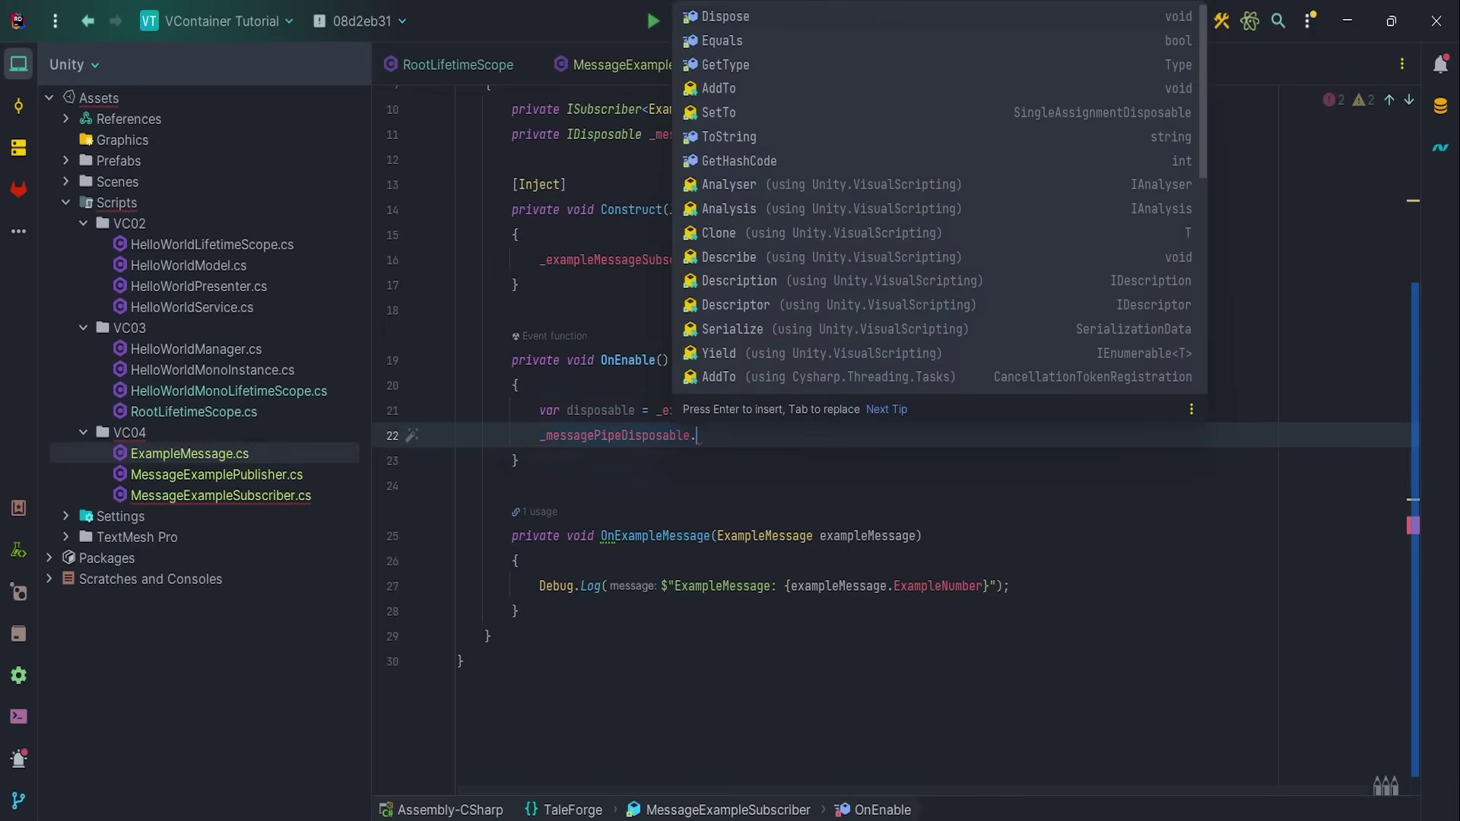
{"action": "key", "text": "Return"}
{"action": "type", "text": "= D"}
{"action": "key", "text": "Return"}
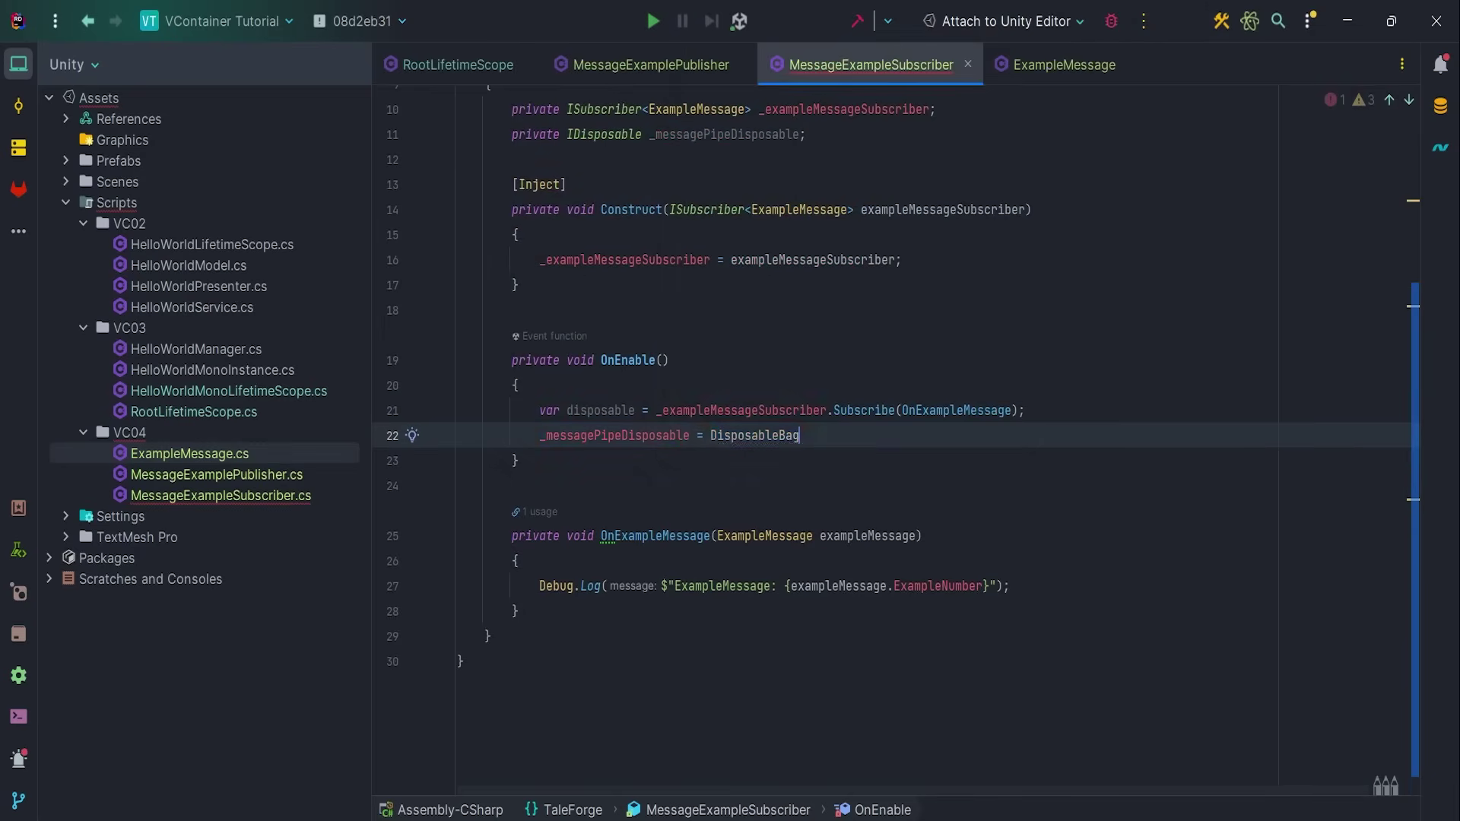
{"action": "type", "text": "."}
{"action": "key", "text": "Return"}
{"action": "type", "text": "d"}
{"action": "key", "text": "Return"}
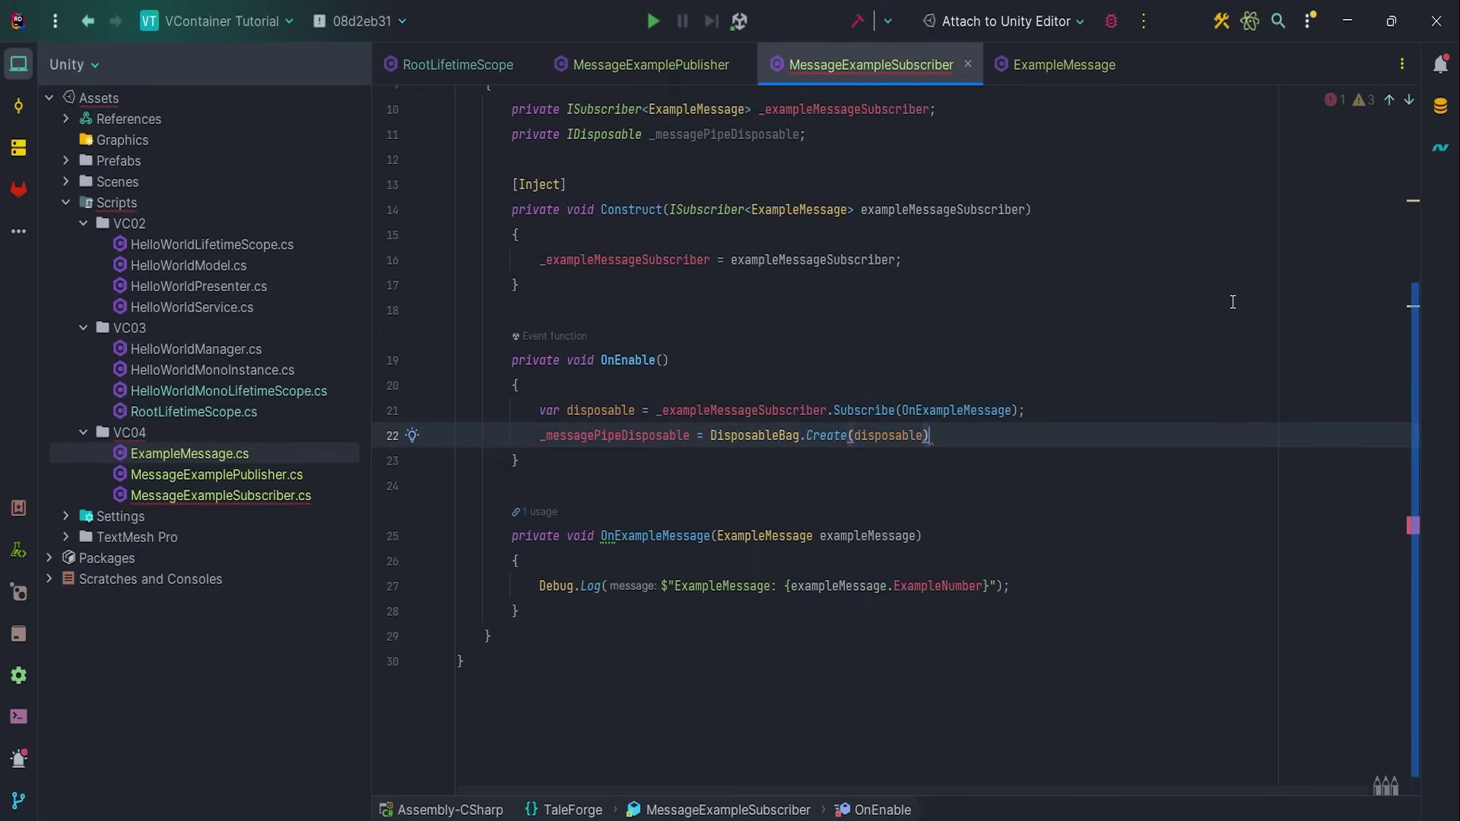
{"action": "type", "text": ";"}
- Add an OnDisable method that calls _messagePipeDisposable.Dispose()
{"action": "left_click", "coordinate": [618, 612]}
{"action": "key", "text": "Return"}
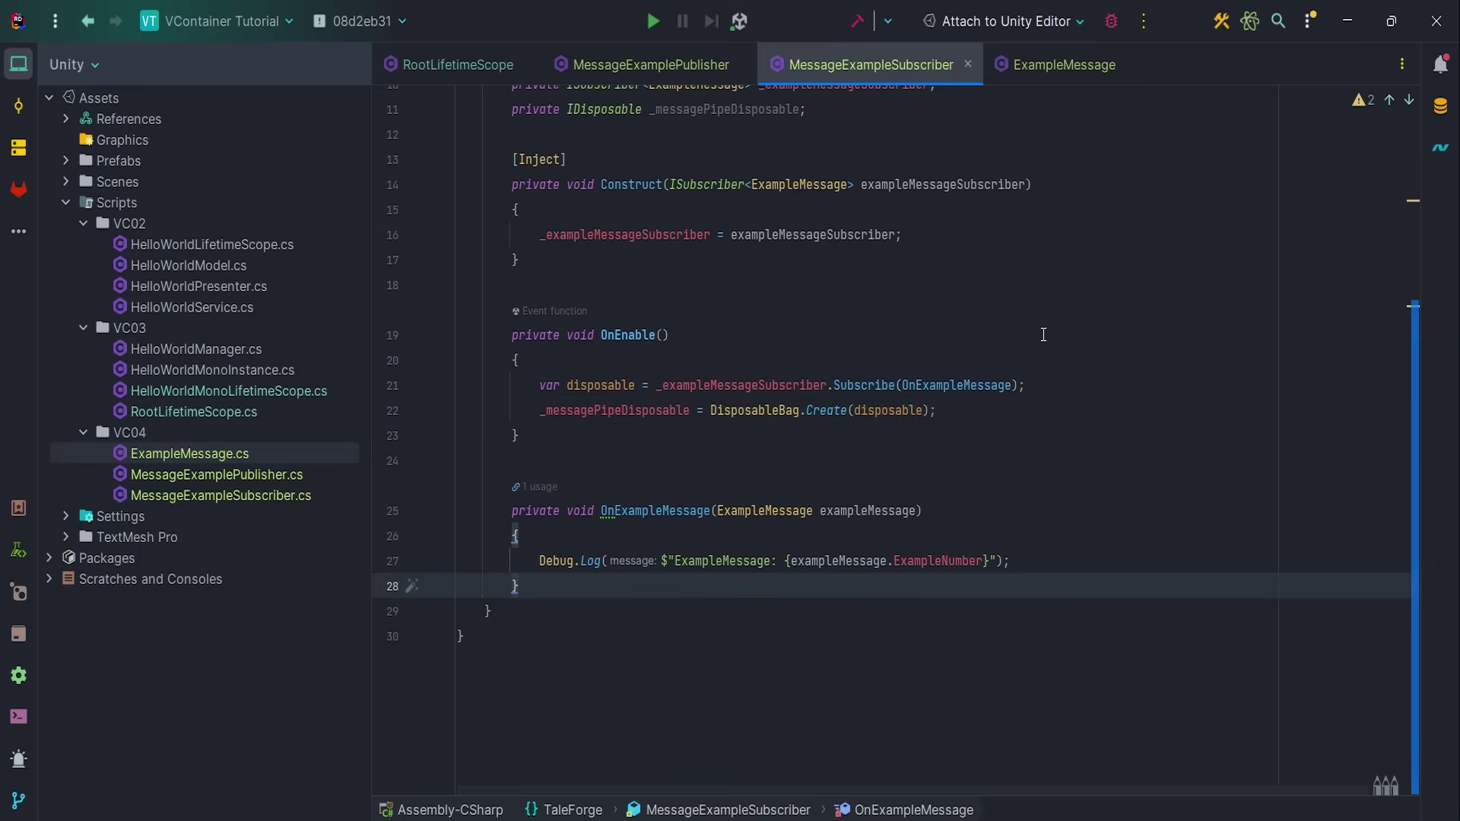
{"action": "key", "text": "Return"}
{"action": "type", "text": "private void OnD"}
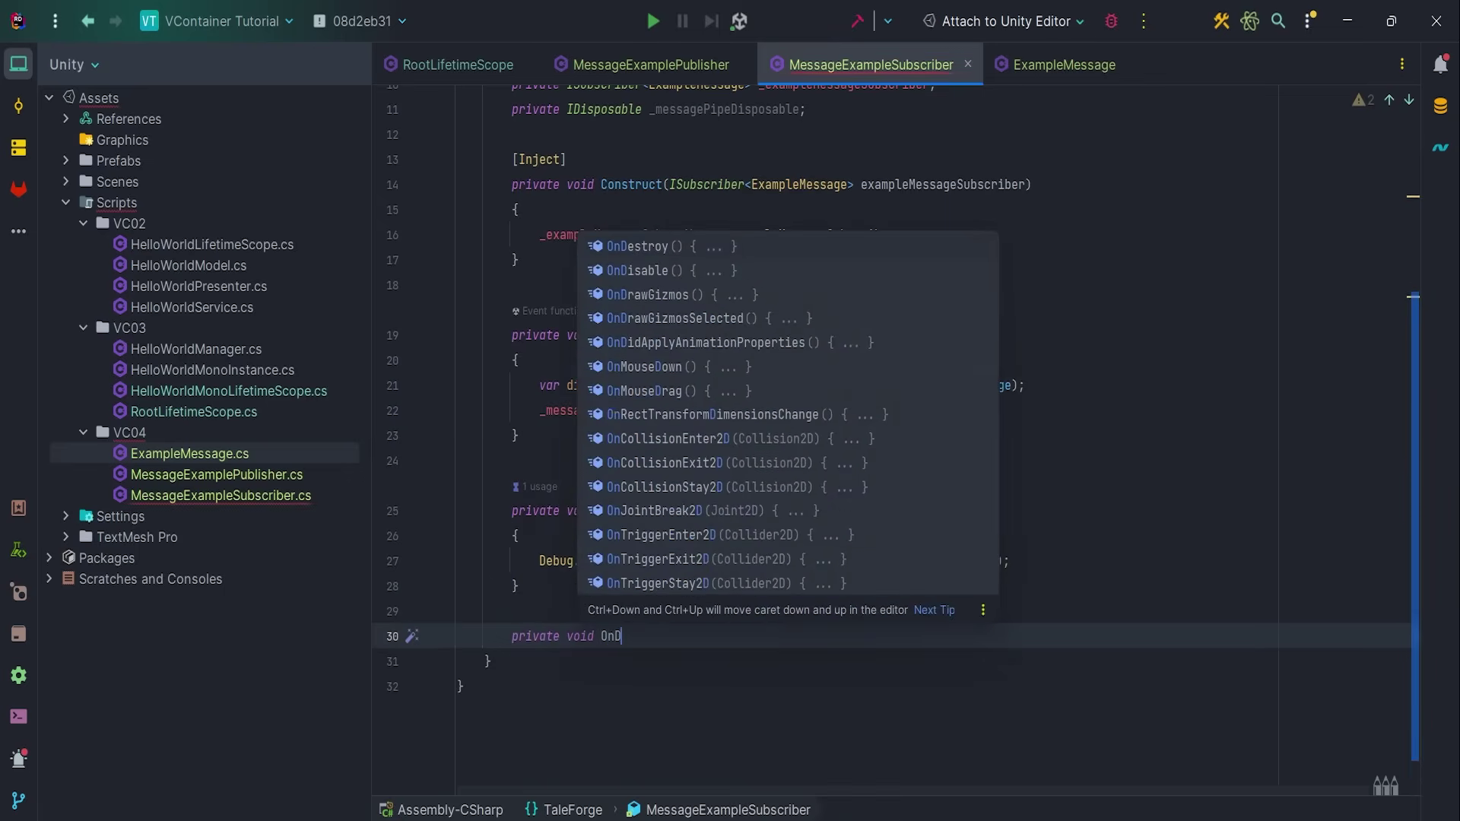
{"action": "key", "text": "Return"}
{"action": "key", "text": "ctrl+z"}
{"action": "key", "text": "ctrl+space"}
{"action": "key", "text": "Return"}
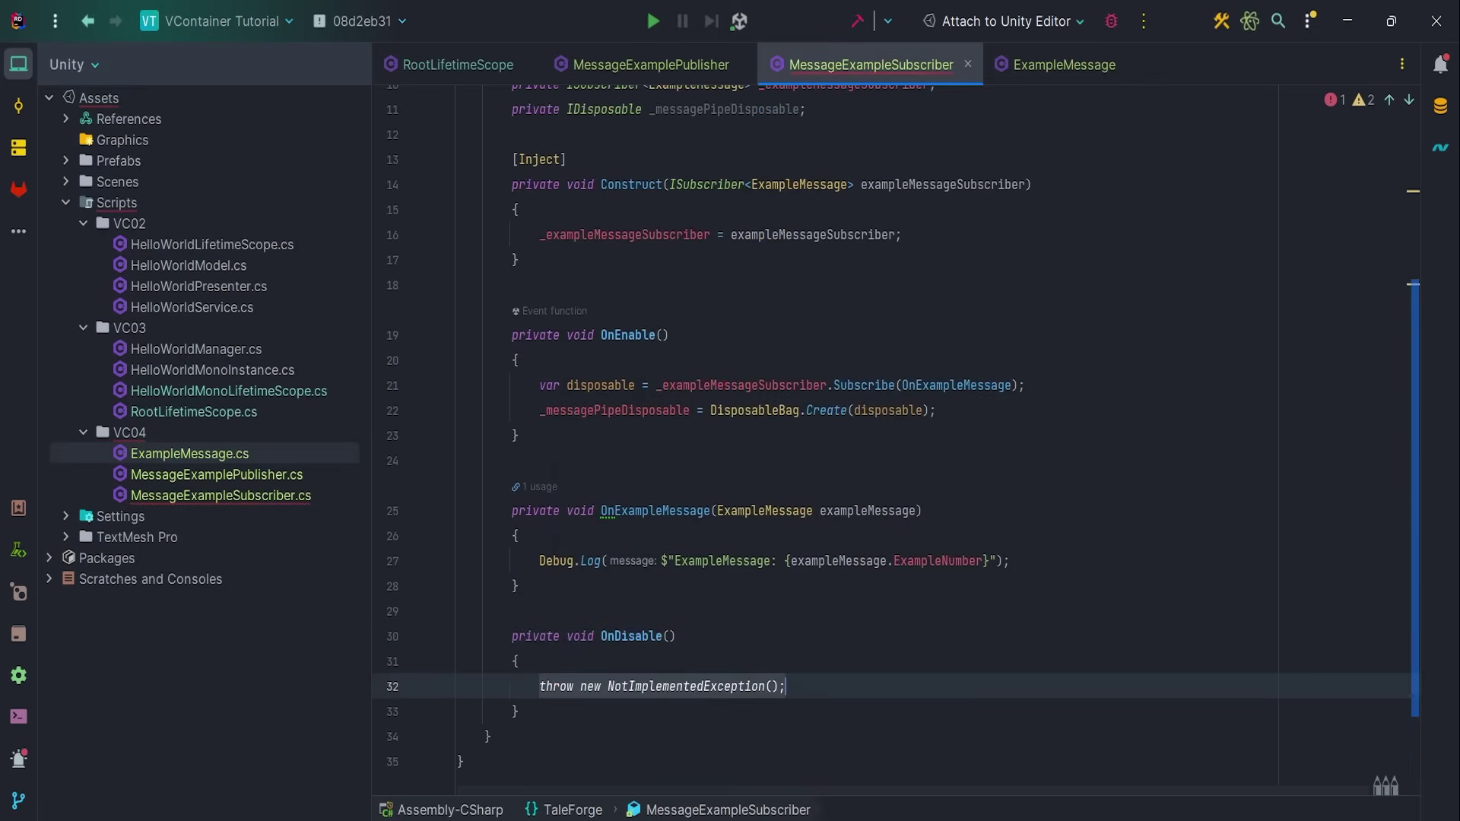
{"action": "key", "text": "BackSpace"}
{"action": "type", "text": "_m"}
{"action": "key", "text": "Return"}
{"action": "type", "text": "."}
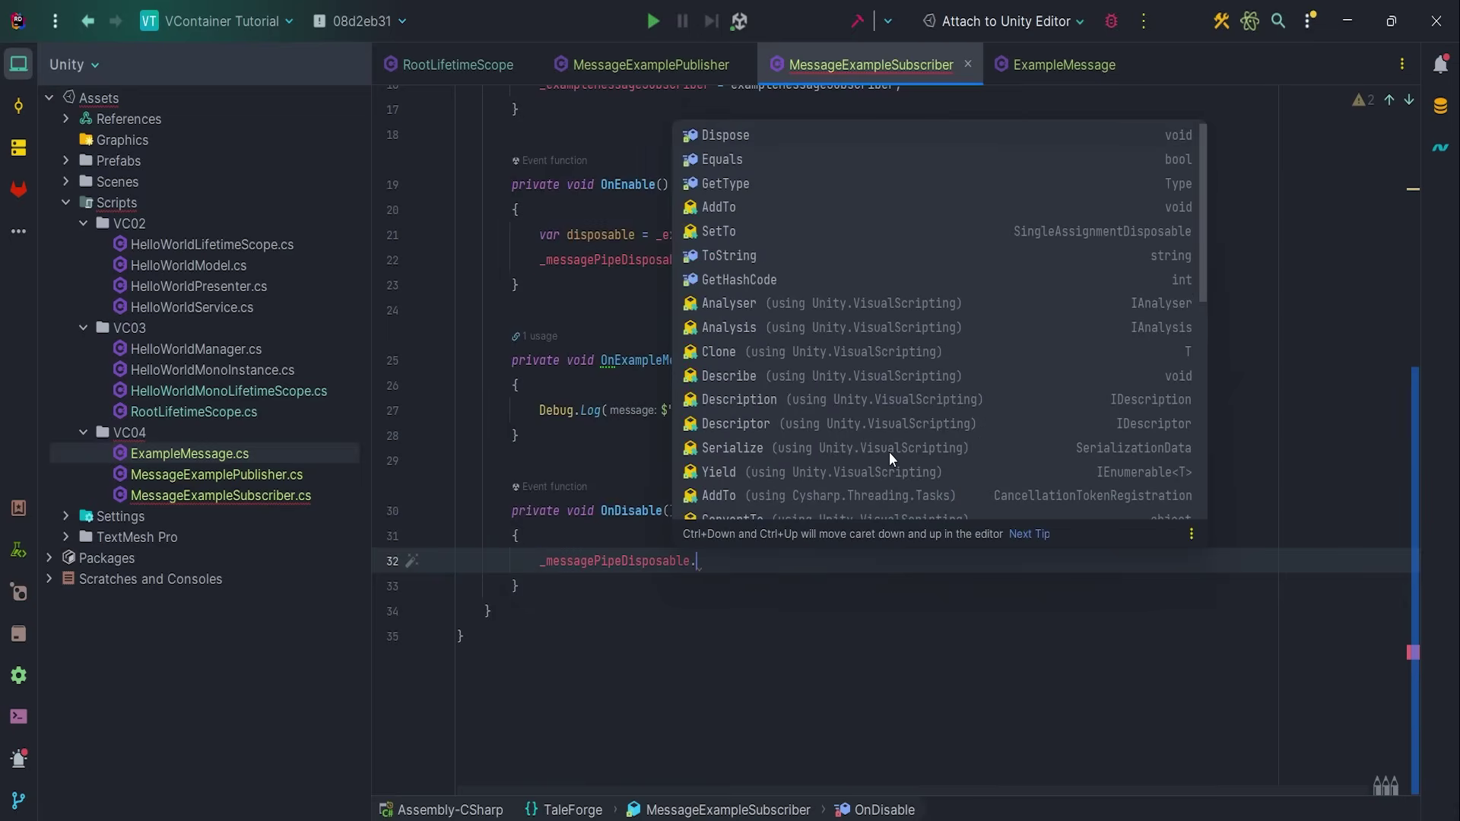
{"action": "key", "text": "Return"}
{"action": "type", "text": ";"}
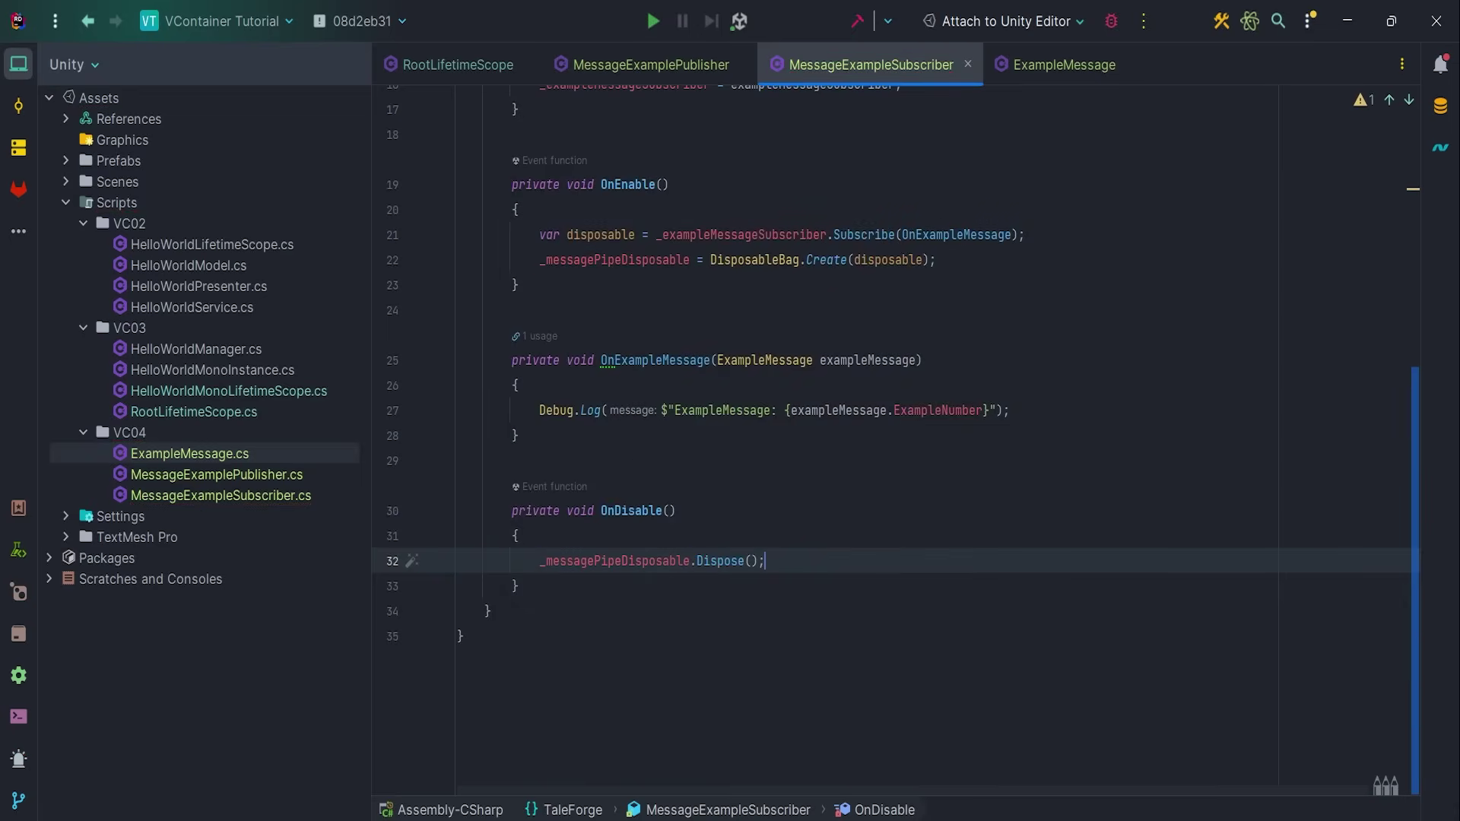
- Add an IPublisher<ExampleMessage> _exampleMessagePublisher field to MessageExamplePublisher, importing MessagePipe
{"action": "left_click", "coordinate": [675, 70]}
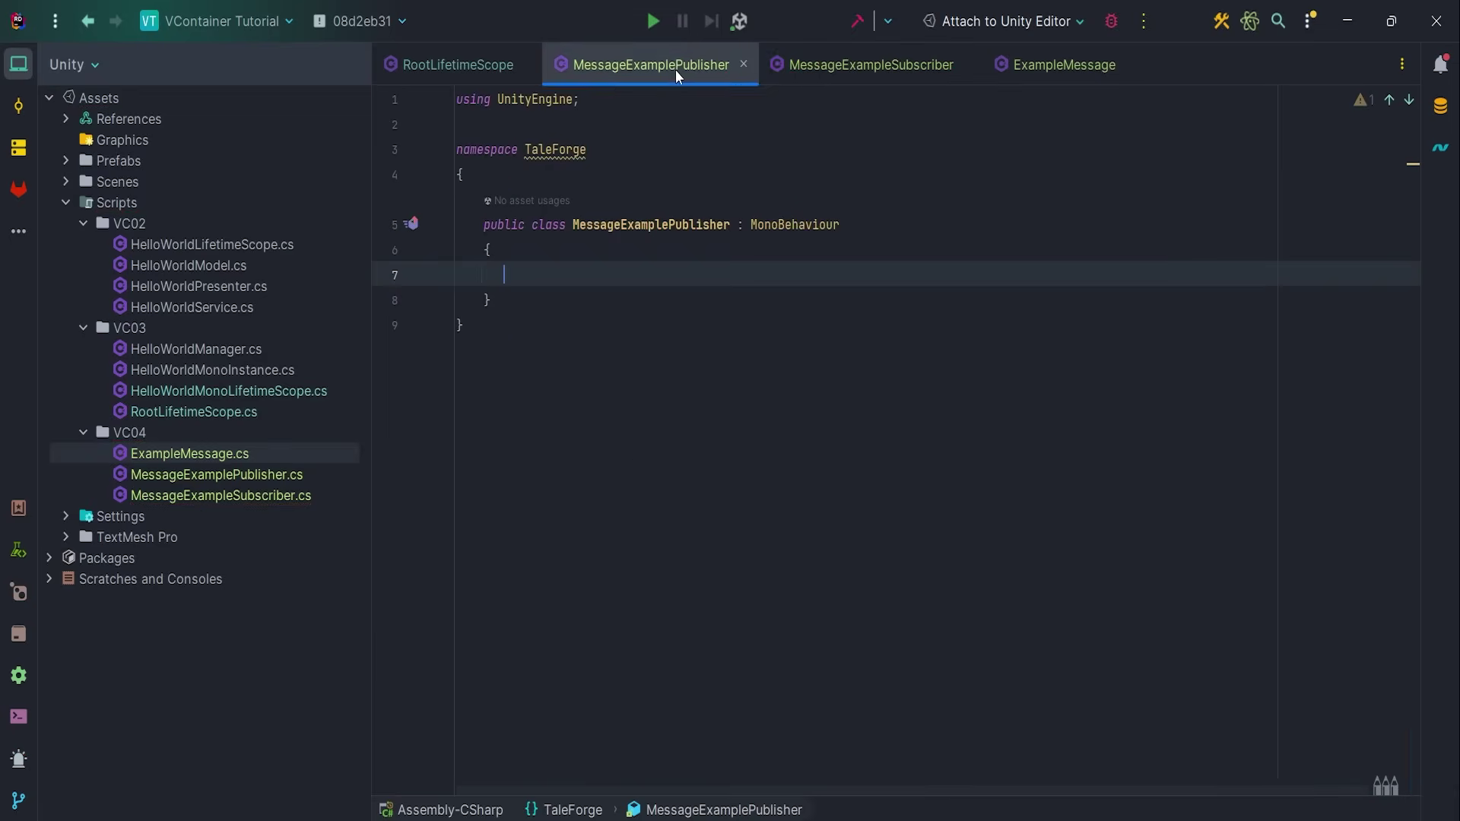
{"action": "type", "text": "privat"}
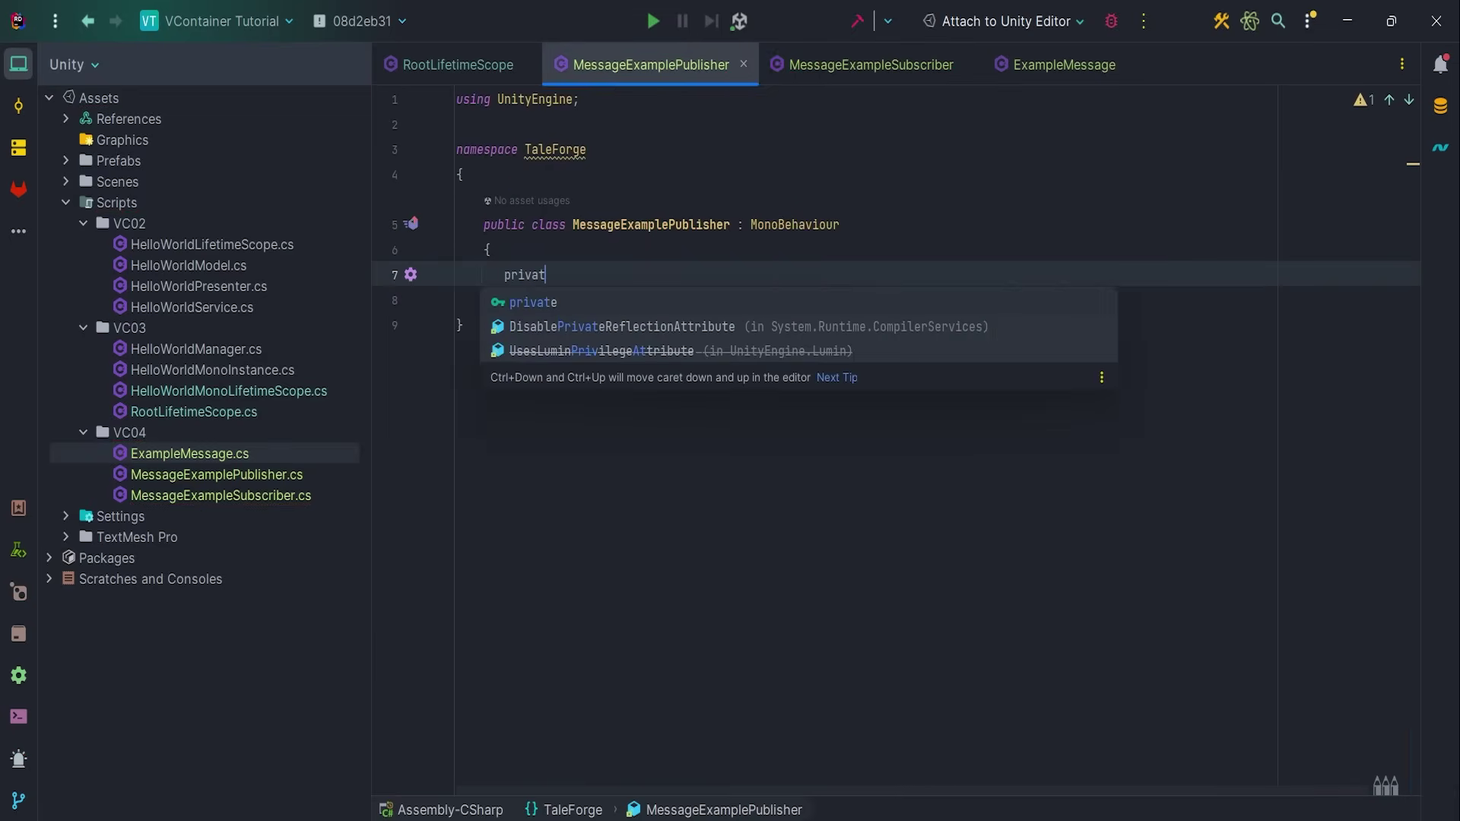
{"action": "type", "text": "e IPub"}
{"action": "key", "text": "Return"}
{"action": "type", "text": "Ex>"}
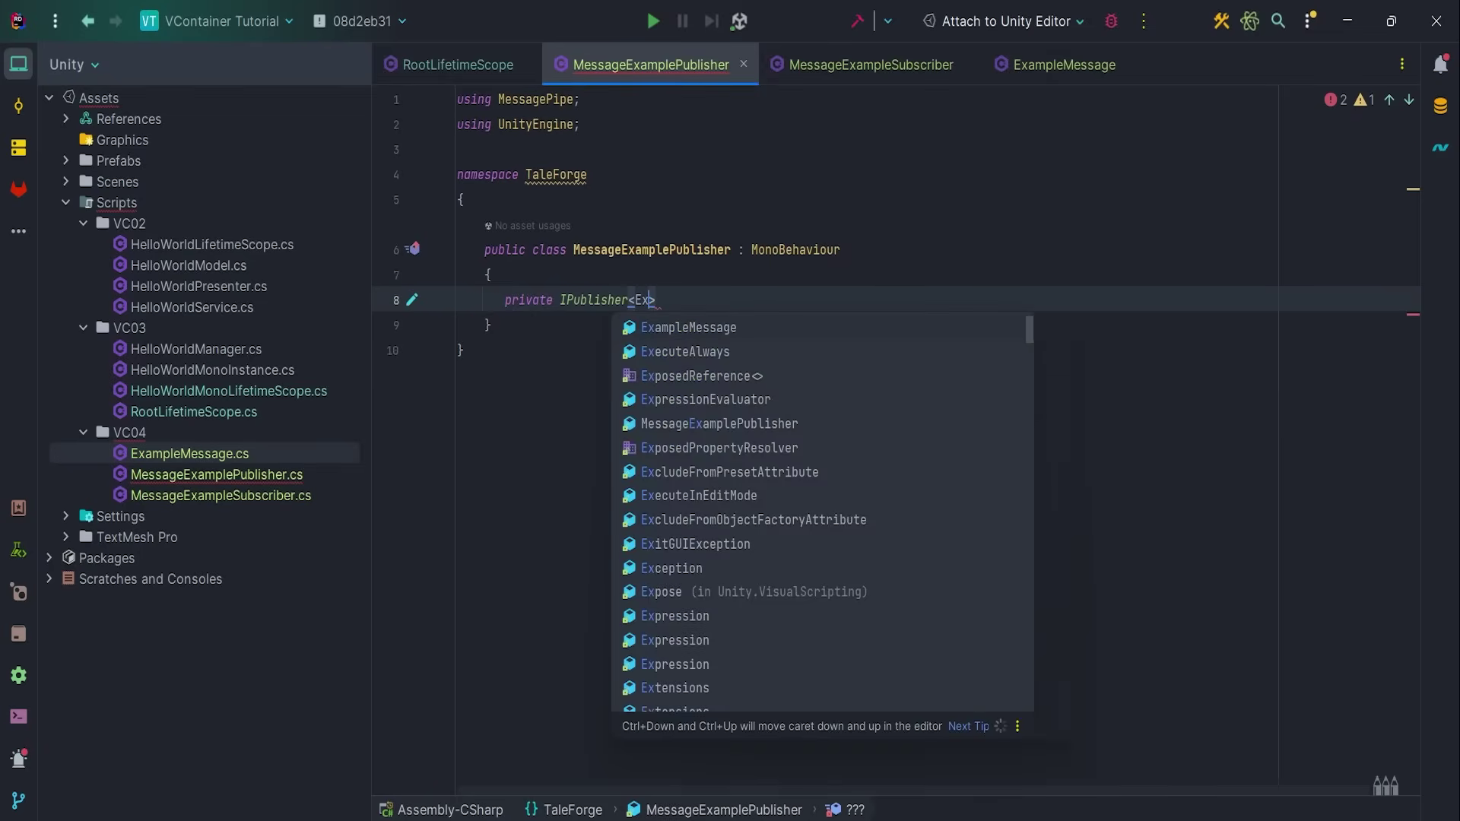
{"action": "key", "text": "Return"}
{"action": "type", "text": "_exampl"}
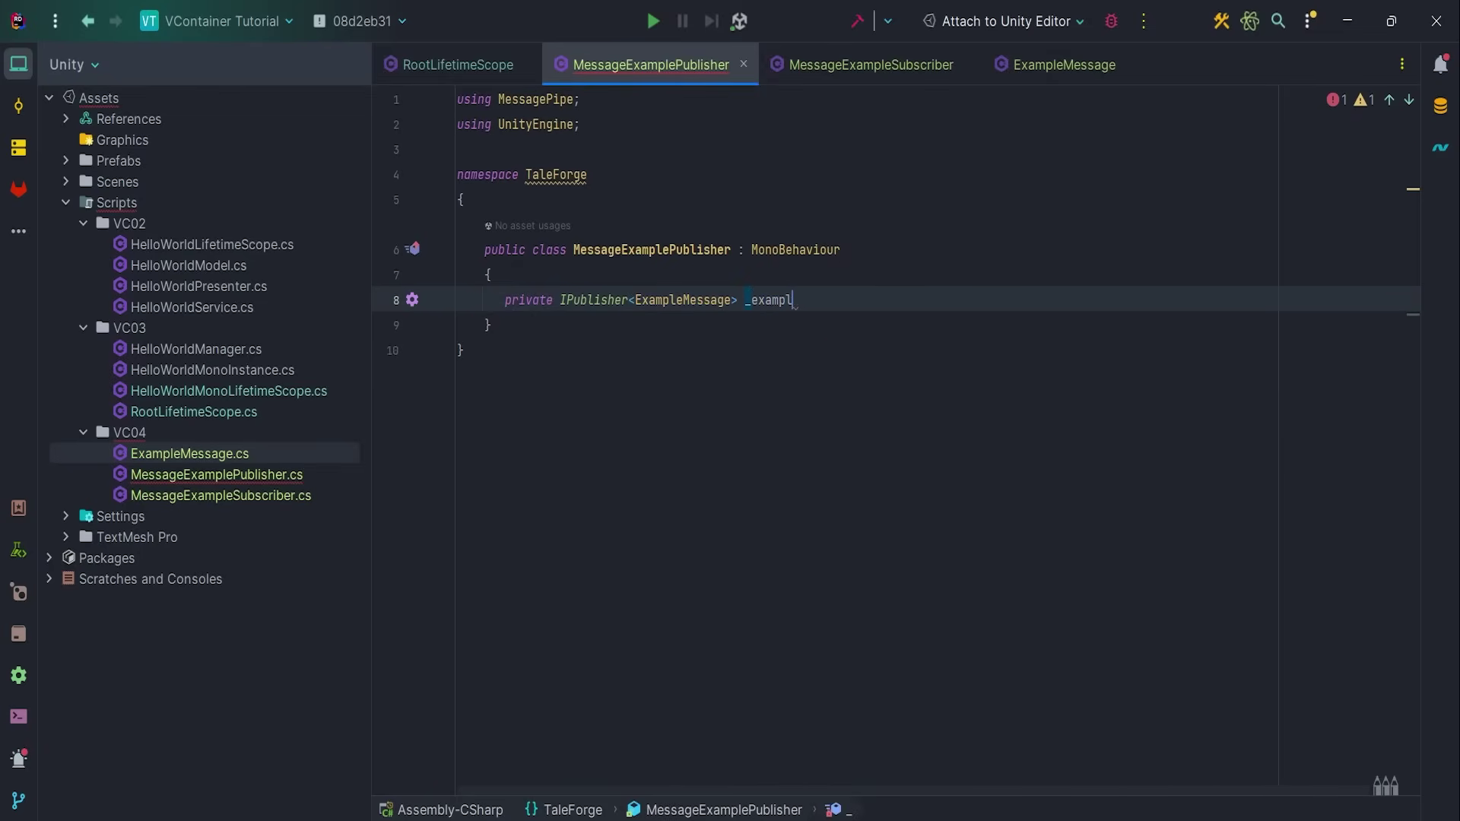
{"action": "type", "text": "eMessagePublisher;"}
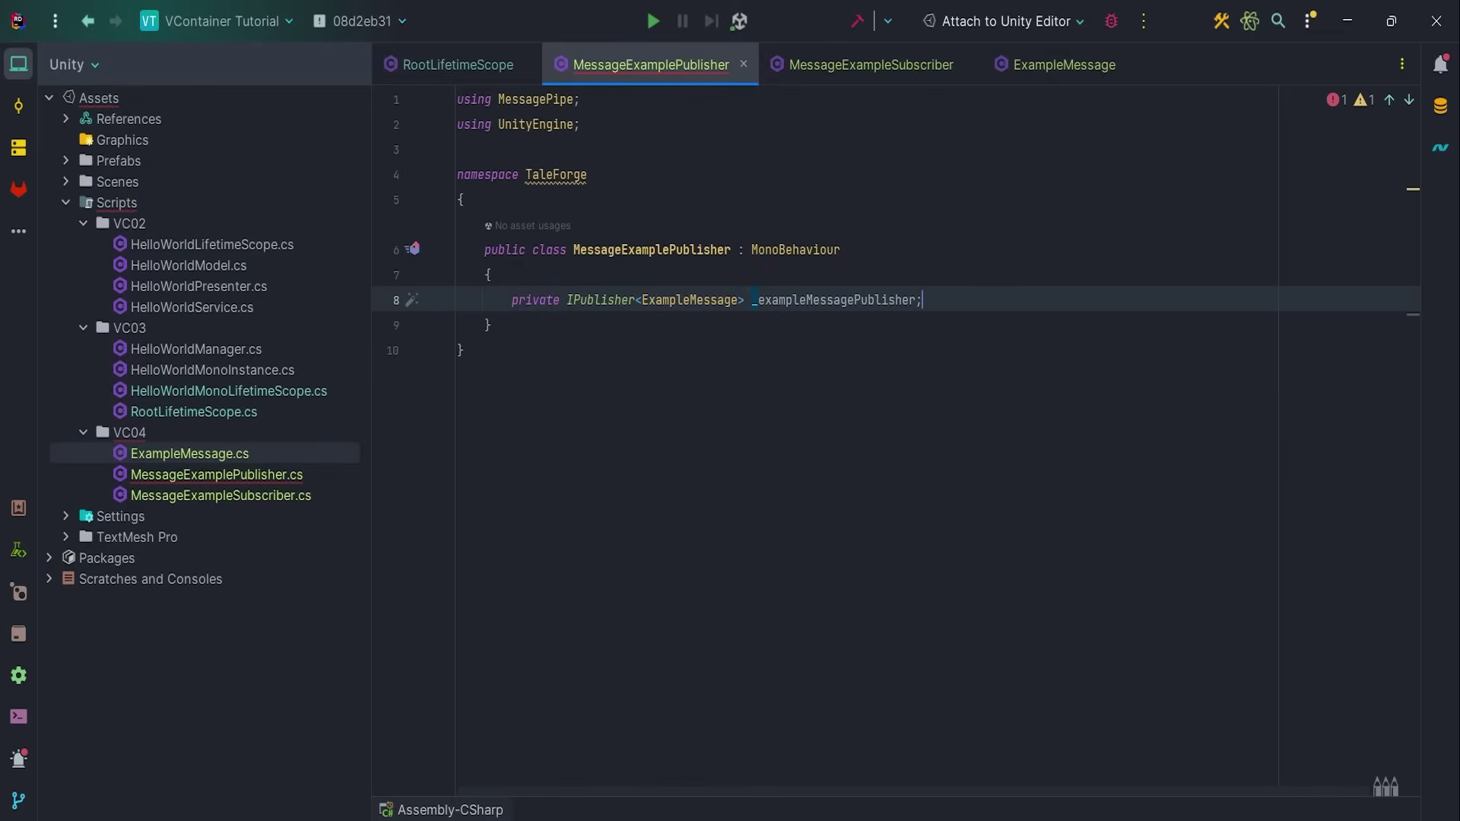
{"action": "key", "text": "Return"}
{"action": "key", "text": "Return"}
{"action": "type", "text": "["}
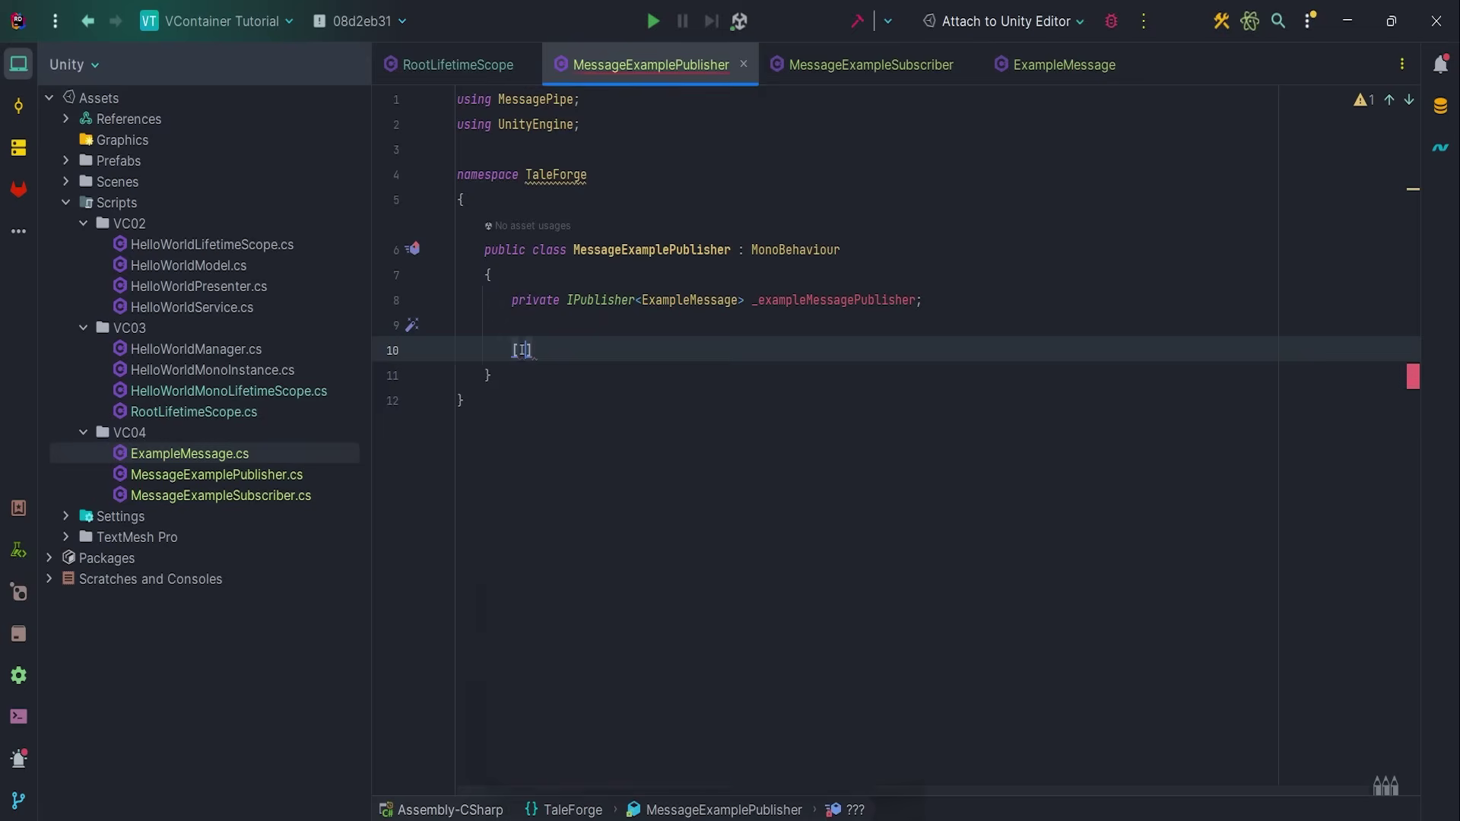
{"action": "type", "text": "Inj"}
{"action": "key", "text": "Return"}
{"action": "key", "text": "Return"}
{"action": "type", "text": "pr"}
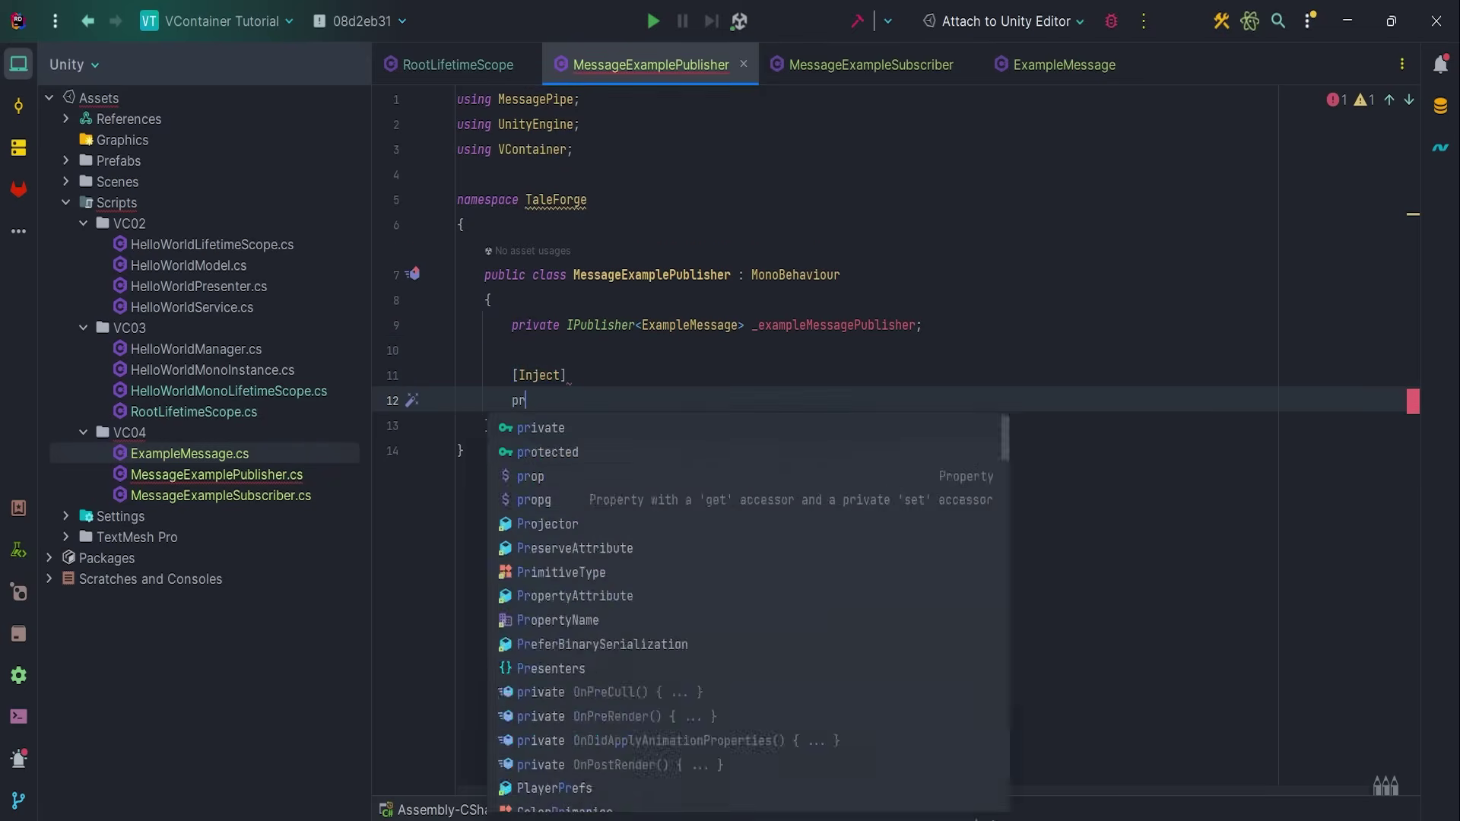
{"action": "type", "text": "ivate void Oonstruct("}
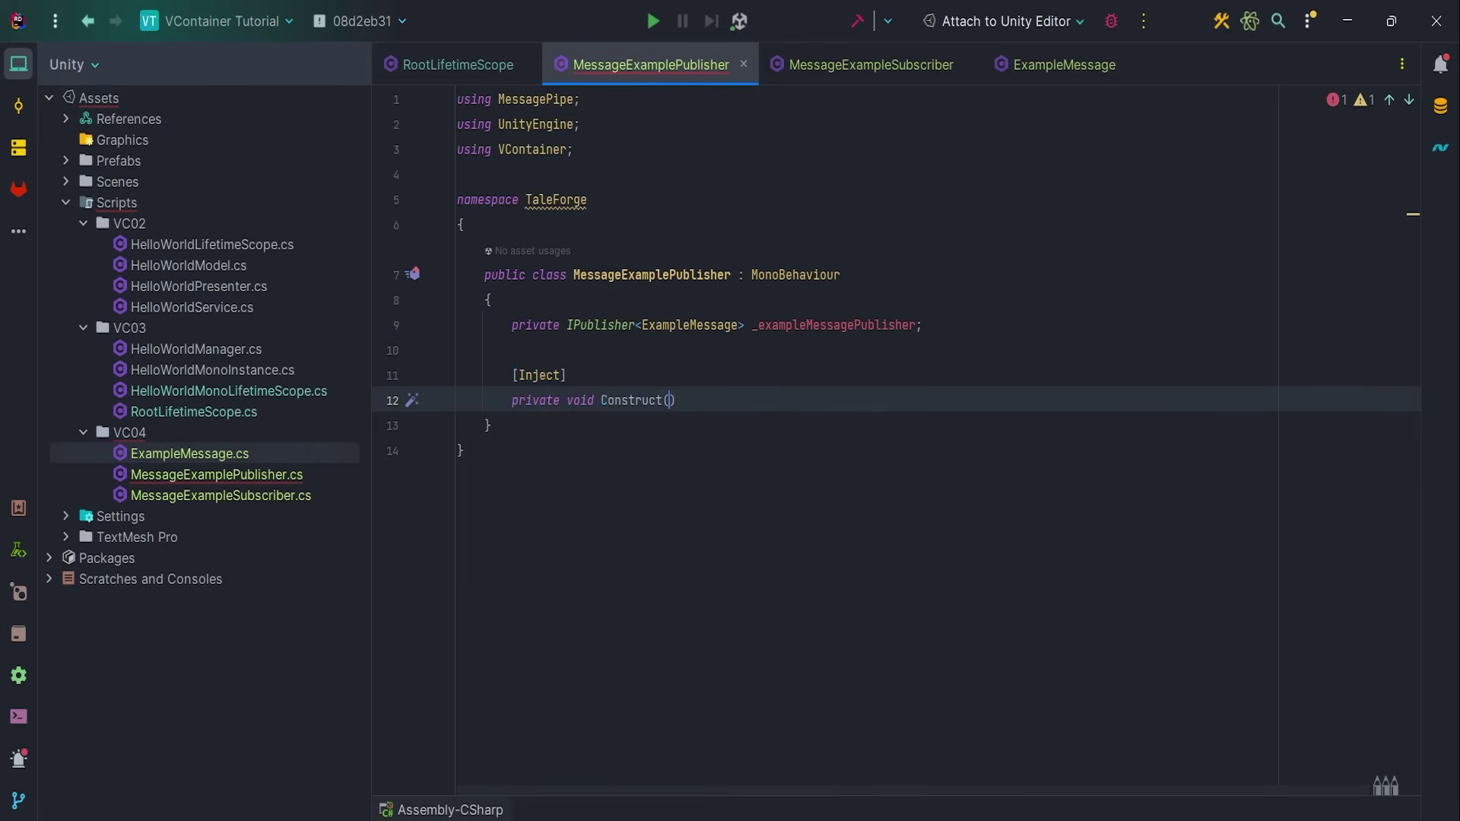
{"action": "type", "text": "IP"}
- Add a Construct method that assigns the injected IPublisher<ExampleMessage> parameter to _exampleMessagePublisher
{"action": "key", "text": "Return"}
{"action": "type", "text": "ExampleMessage>"}
{"action": "key", "text": "Return"}
{"action": "type", "text": "> ex"}
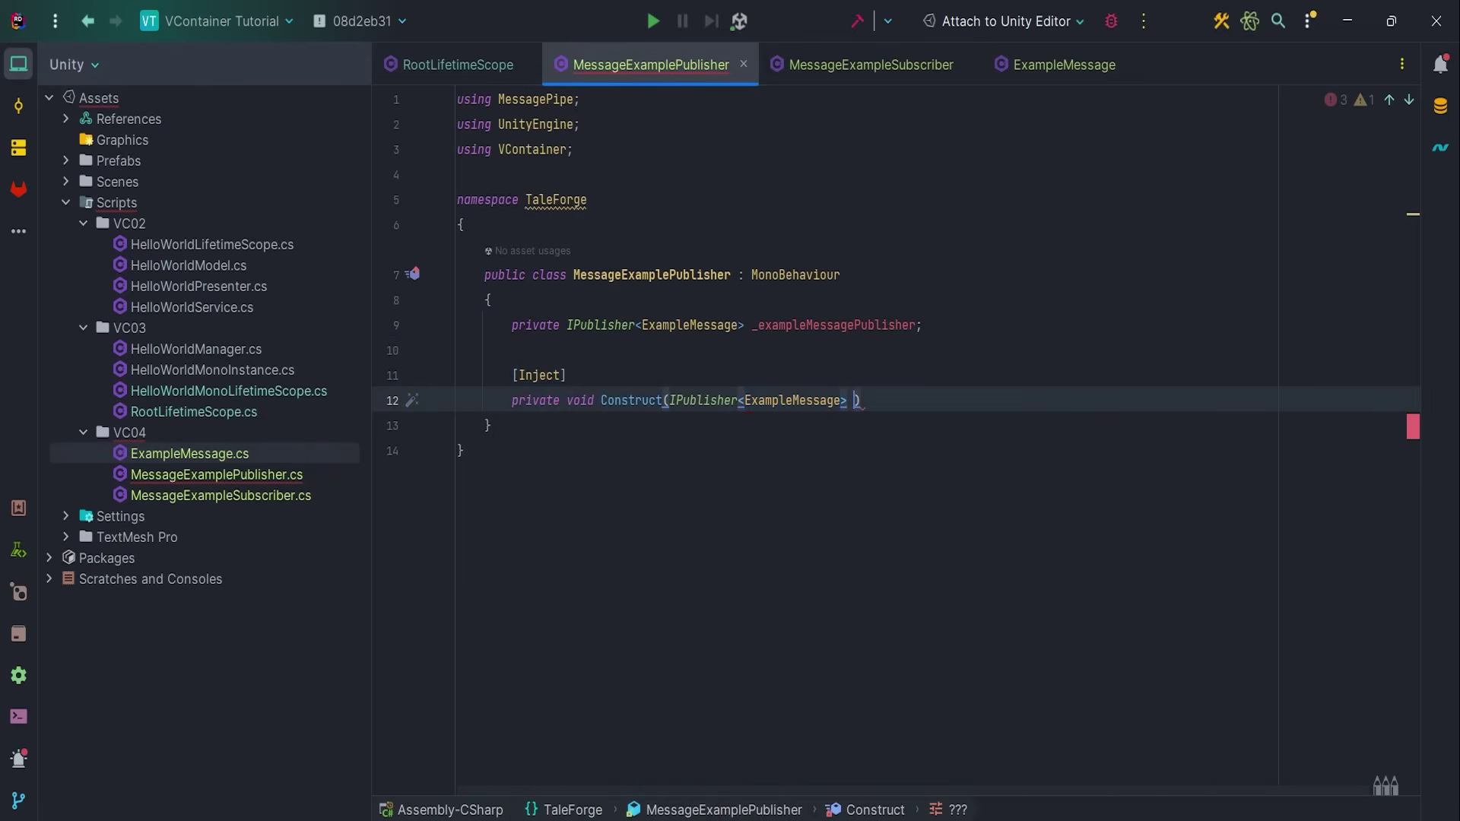
{"action": "type", "text": "ampleMessag"}
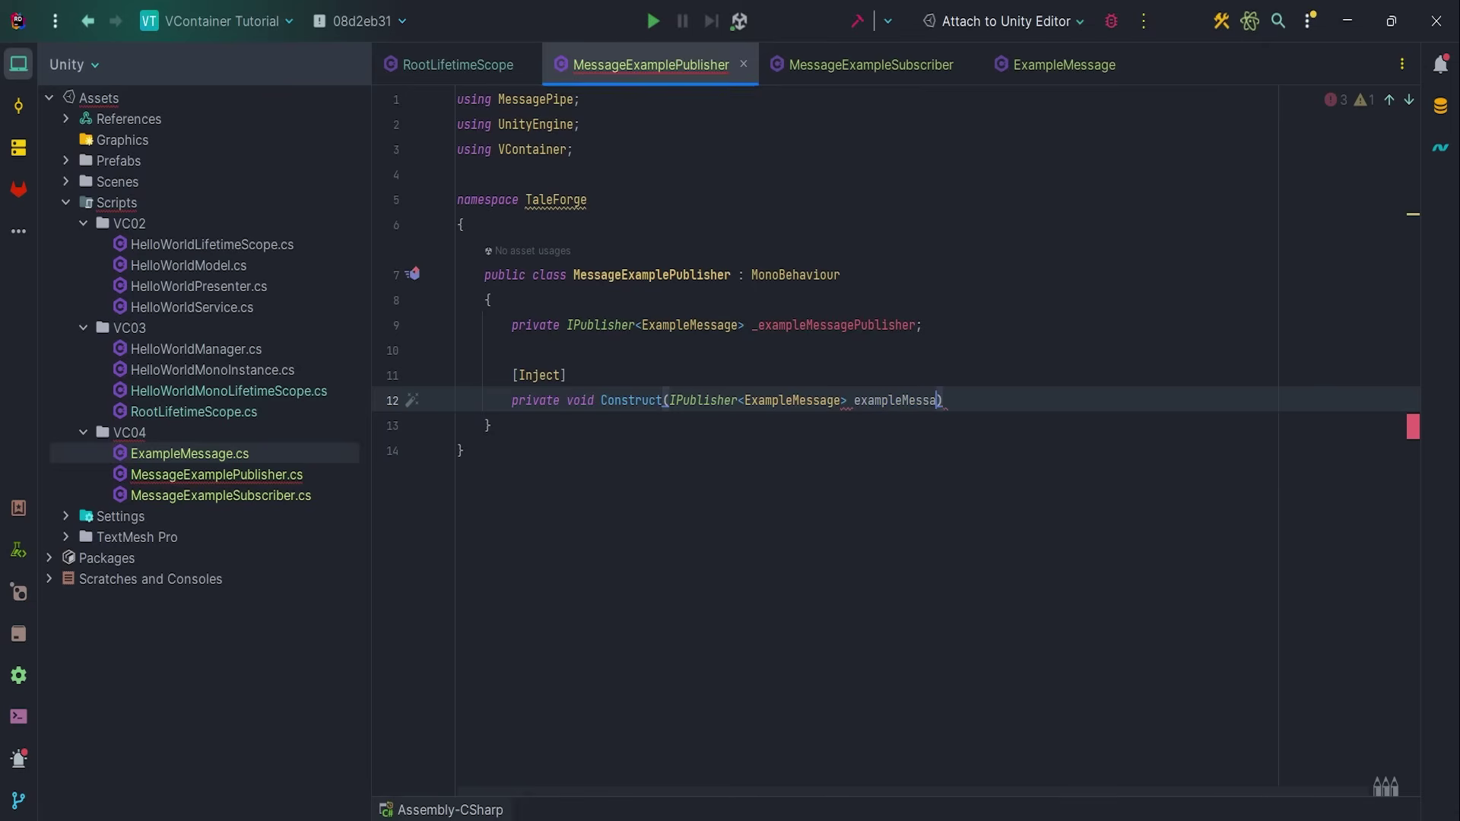
{"action": "type", "text": "ePub"}
{"action": "key", "text": "Return"}
{"action": "type", "text": "{"}
{"action": "key", "text": "Return"}
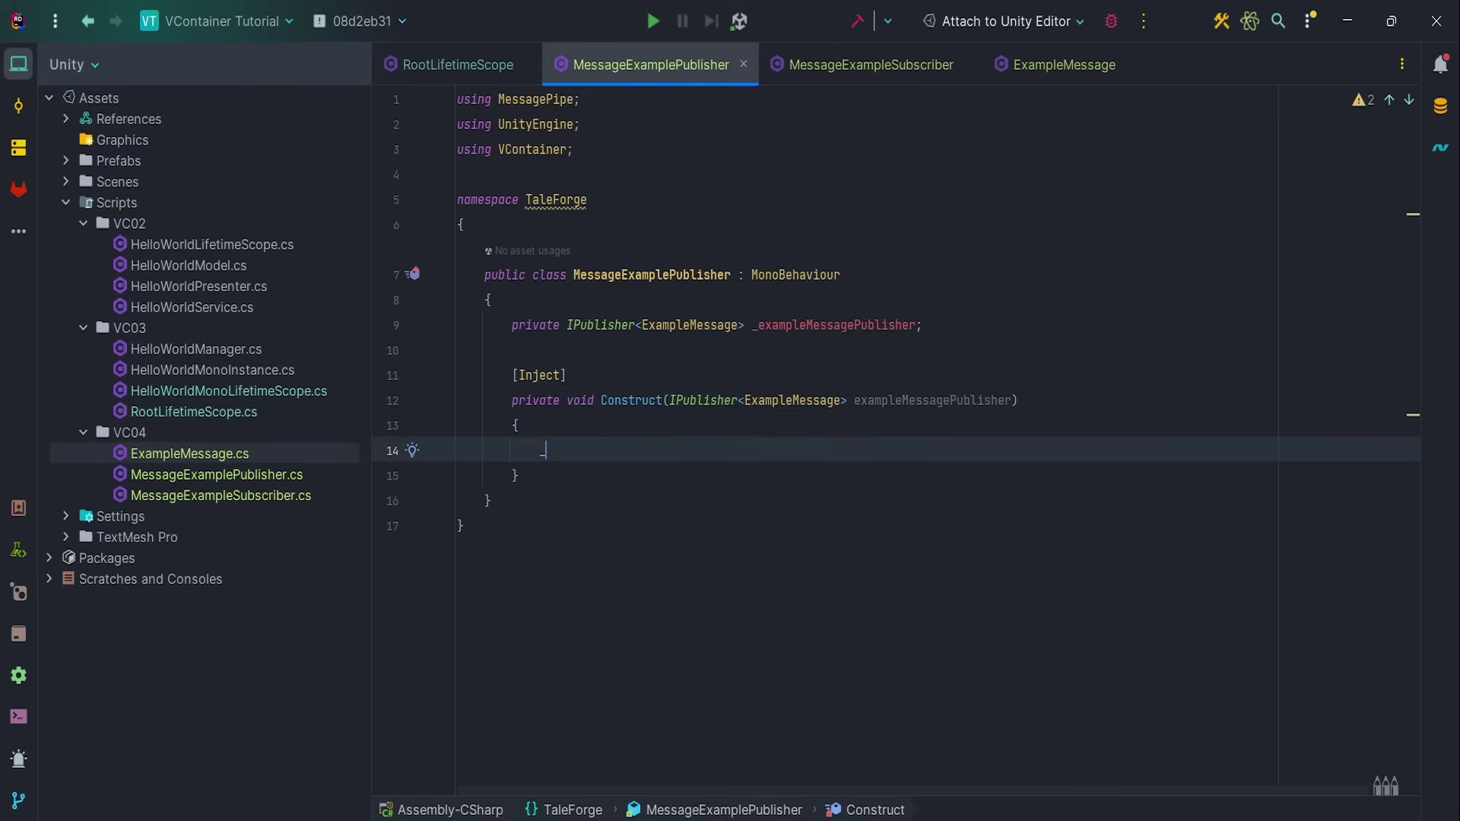
{"action": "type", "text": "_"}
{"action": "key", "text": "Return"}
{"action": "type", "text": "= e"}
{"action": "key", "text": "Return"}
{"action": "type", "text": ";"}
{"action": "key", "text": "Down"}
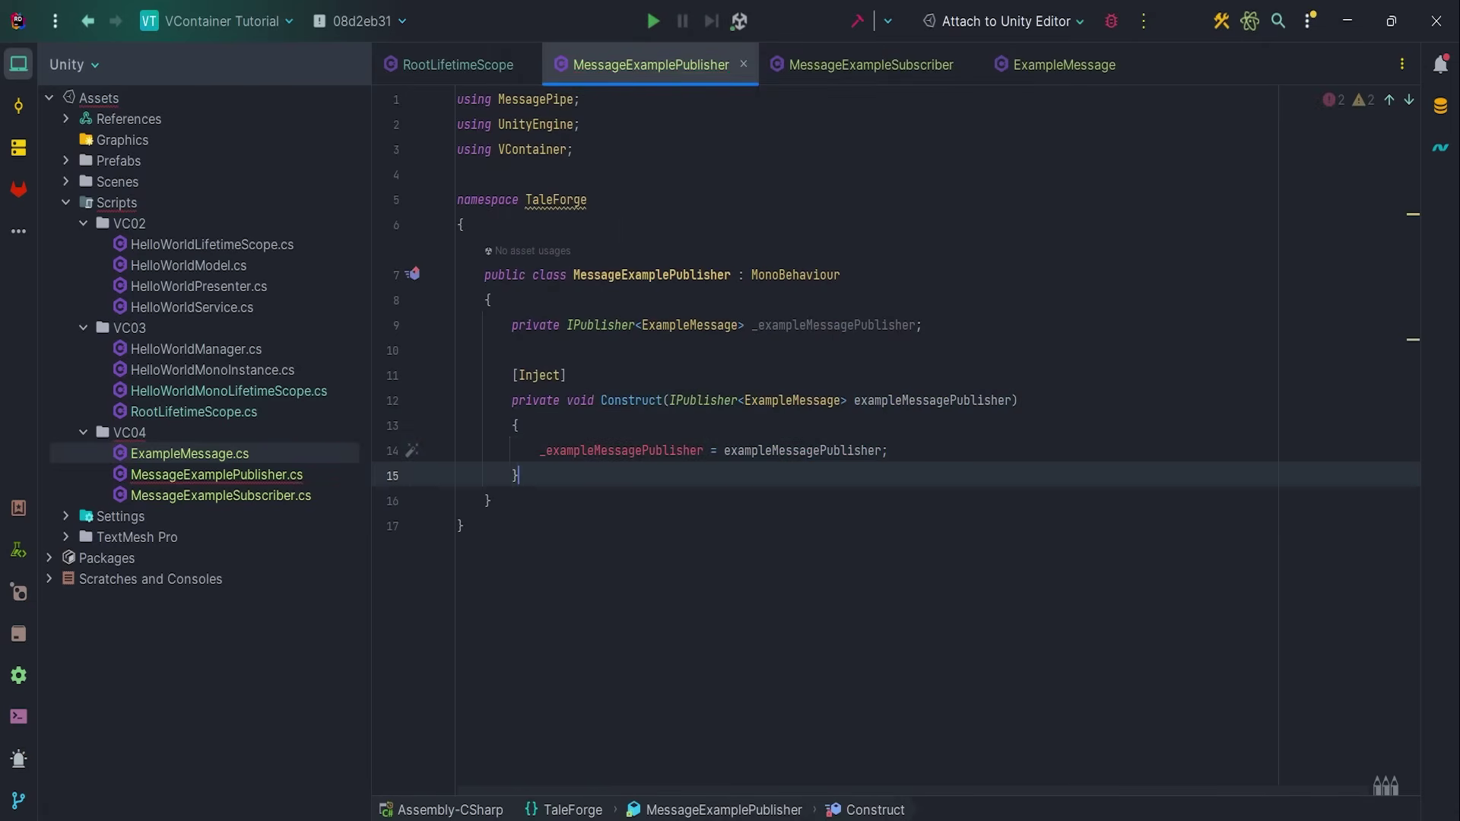
- Publish a new ExampleMessage with ExampleNumber = 100 in Start, then return to Unity
{"action": "key", "text": "Return"}
{"action": "key", "text": "Return"}
{"action": "type", "text": "pr"}
{"action": "key", "text": "Return"}
{"action": "type", "text": "private void St"}
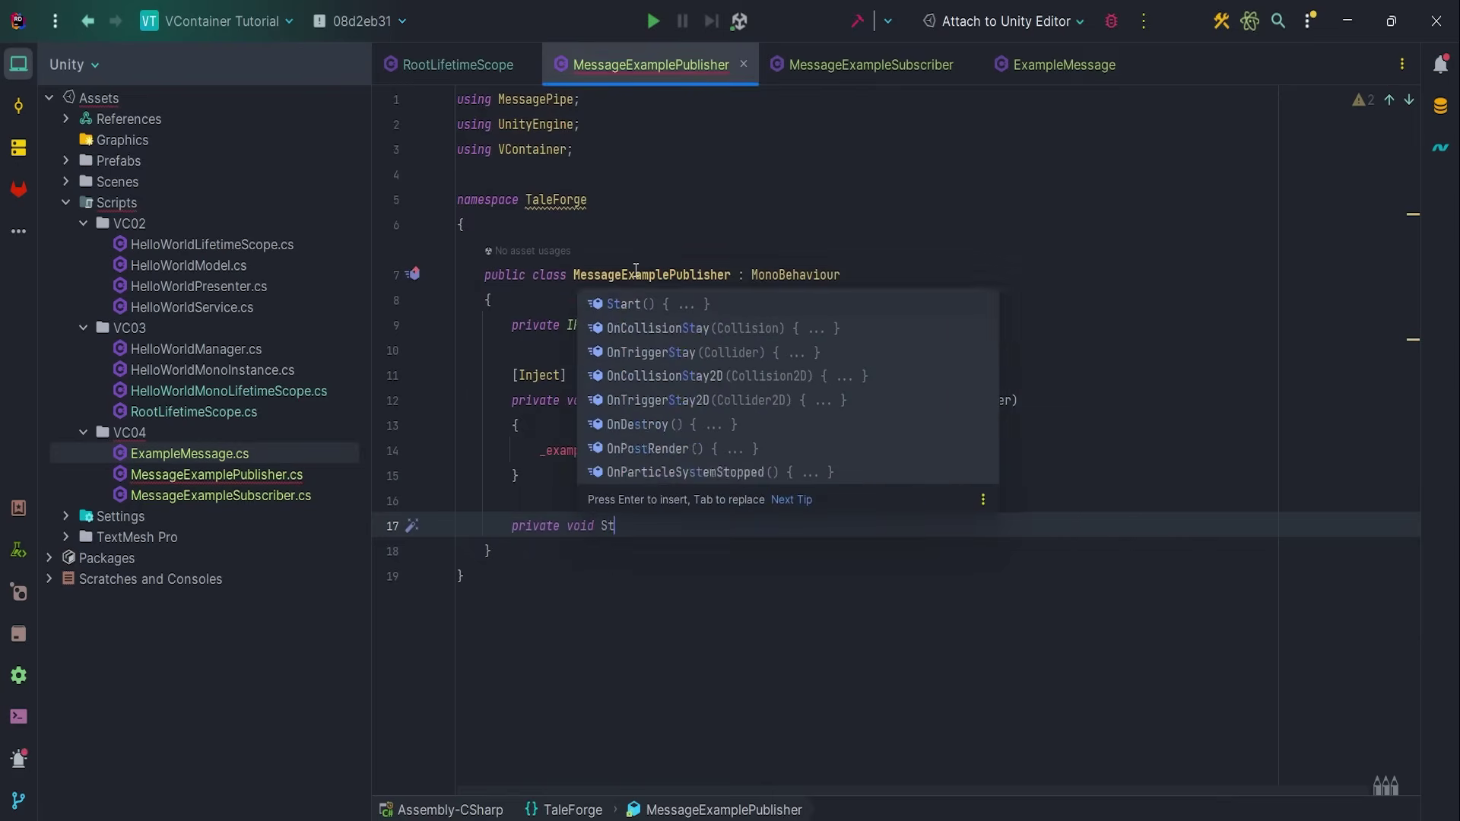
{"action": "key", "text": "Return"}
{"action": "type", "text": "_"}
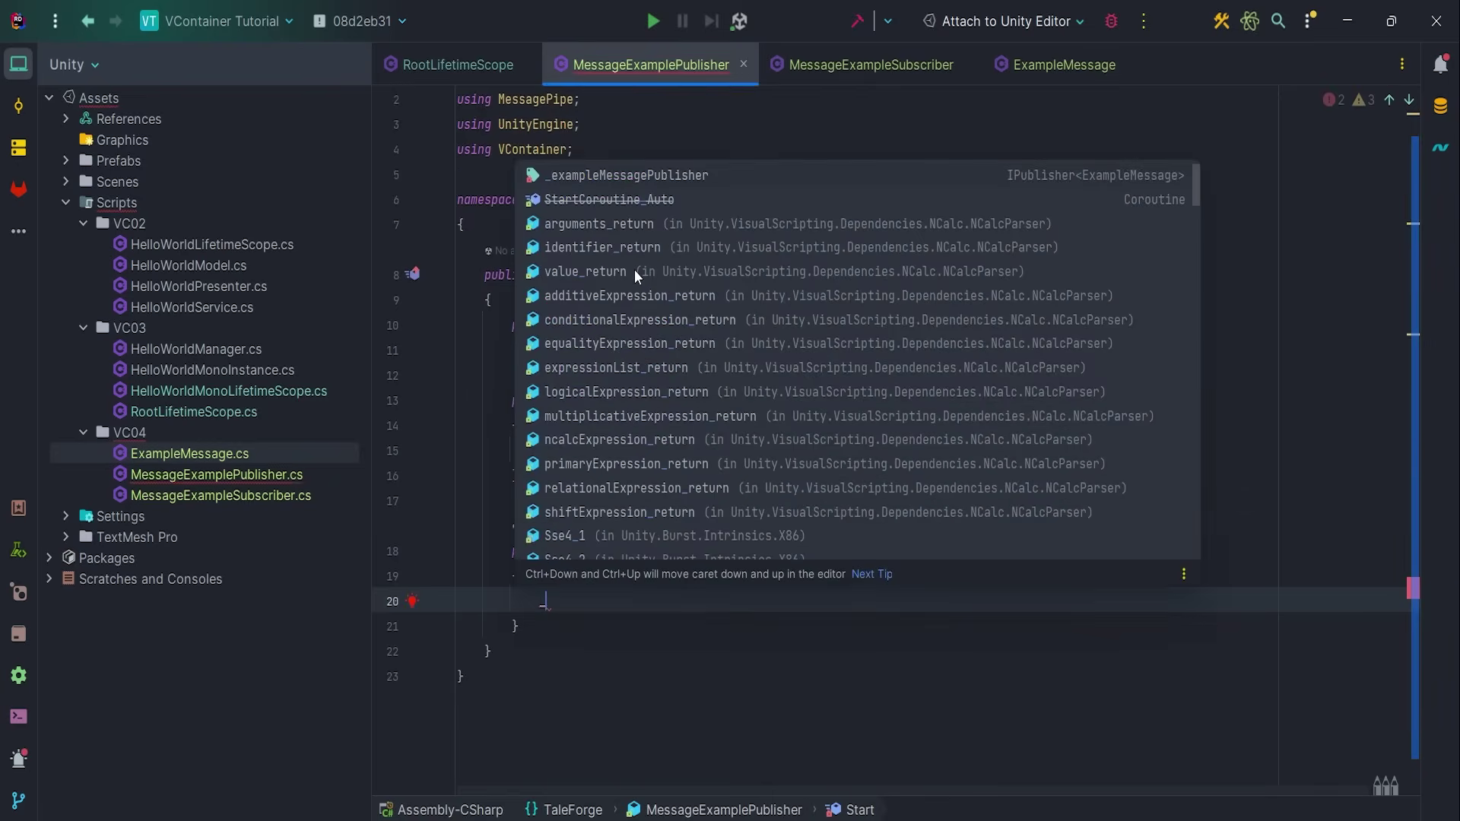
{"action": "key", "text": "Return"}
{"action": "type", "text": "."}
{"action": "key", "text": "Return"}
{"action": "type", "text": "new"}
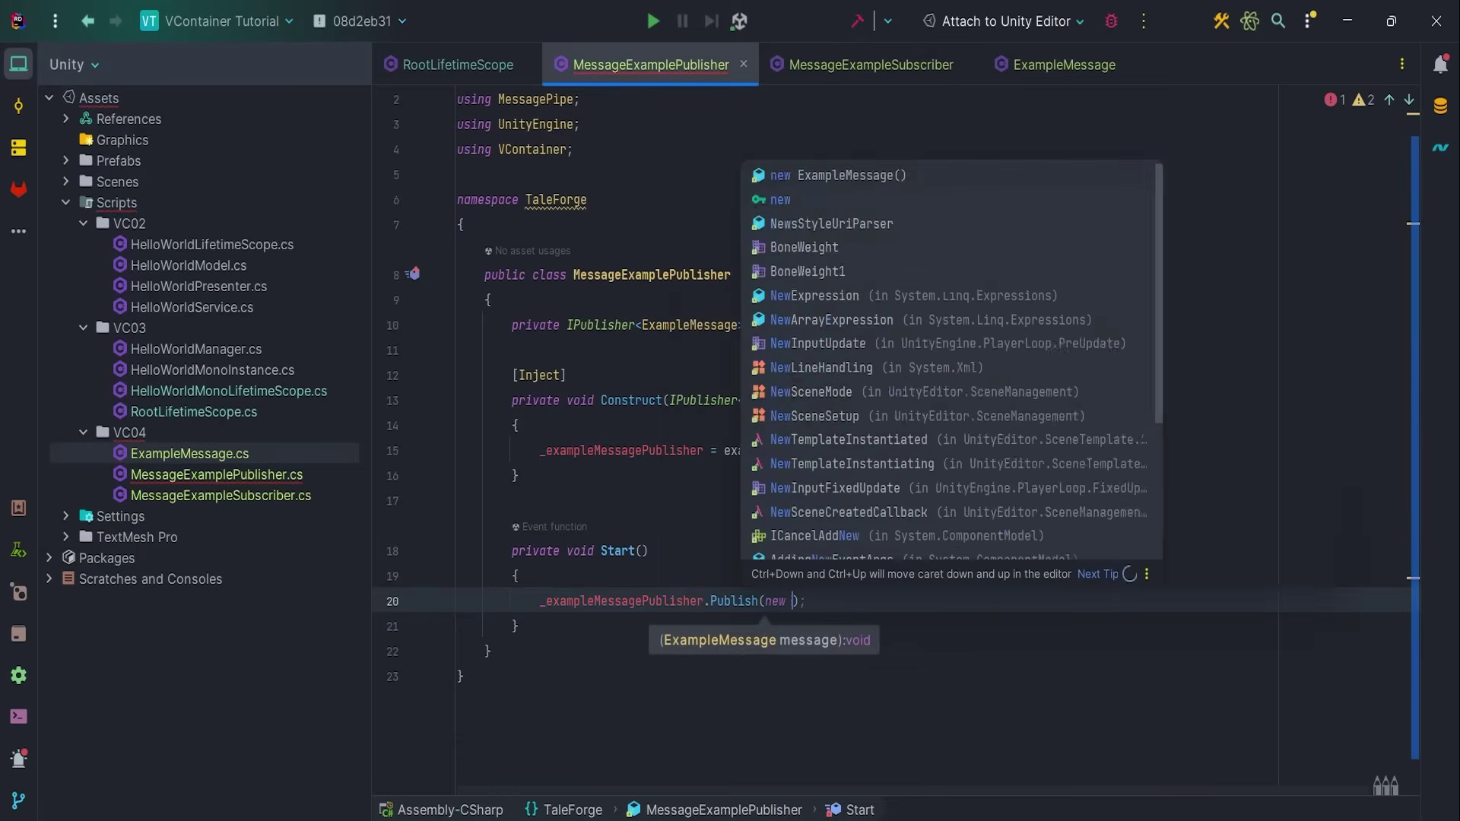
{"action": "type", "text": "e"}
{"action": "key", "text": "Return"}
{"action": "key", "text": "BackSpace"}
{"action": "key", "text": "BackSpace"}
{"action": "type", "text": "{"}
{"action": "key", "text": "Return"}
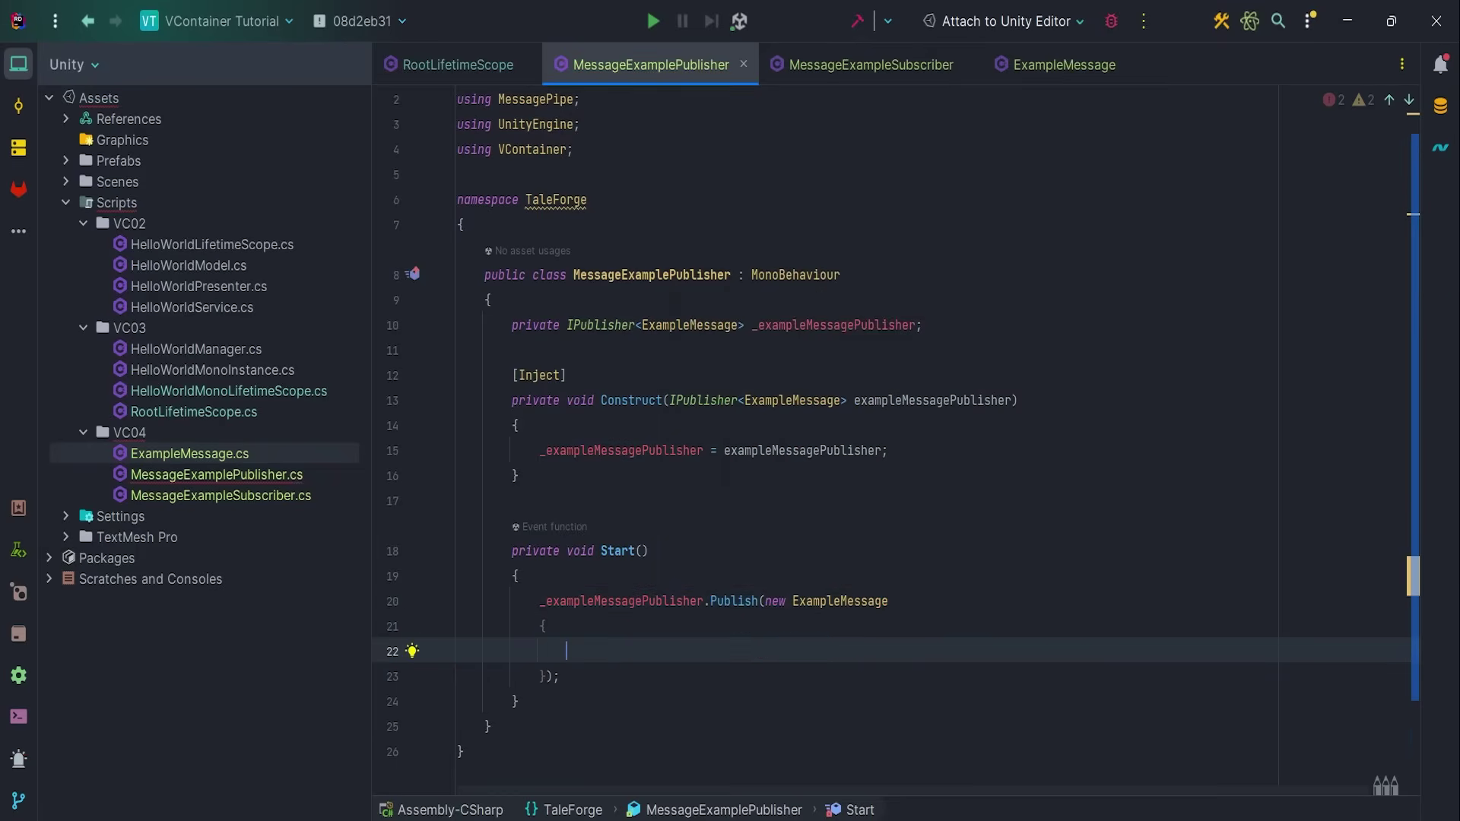
{"action": "scroll", "coordinate": [817, 554], "scroll_direction": "down", "scroll_amount": 2}
{"action": "type", "text": "E"}
{"action": "key", "text": "Return"}
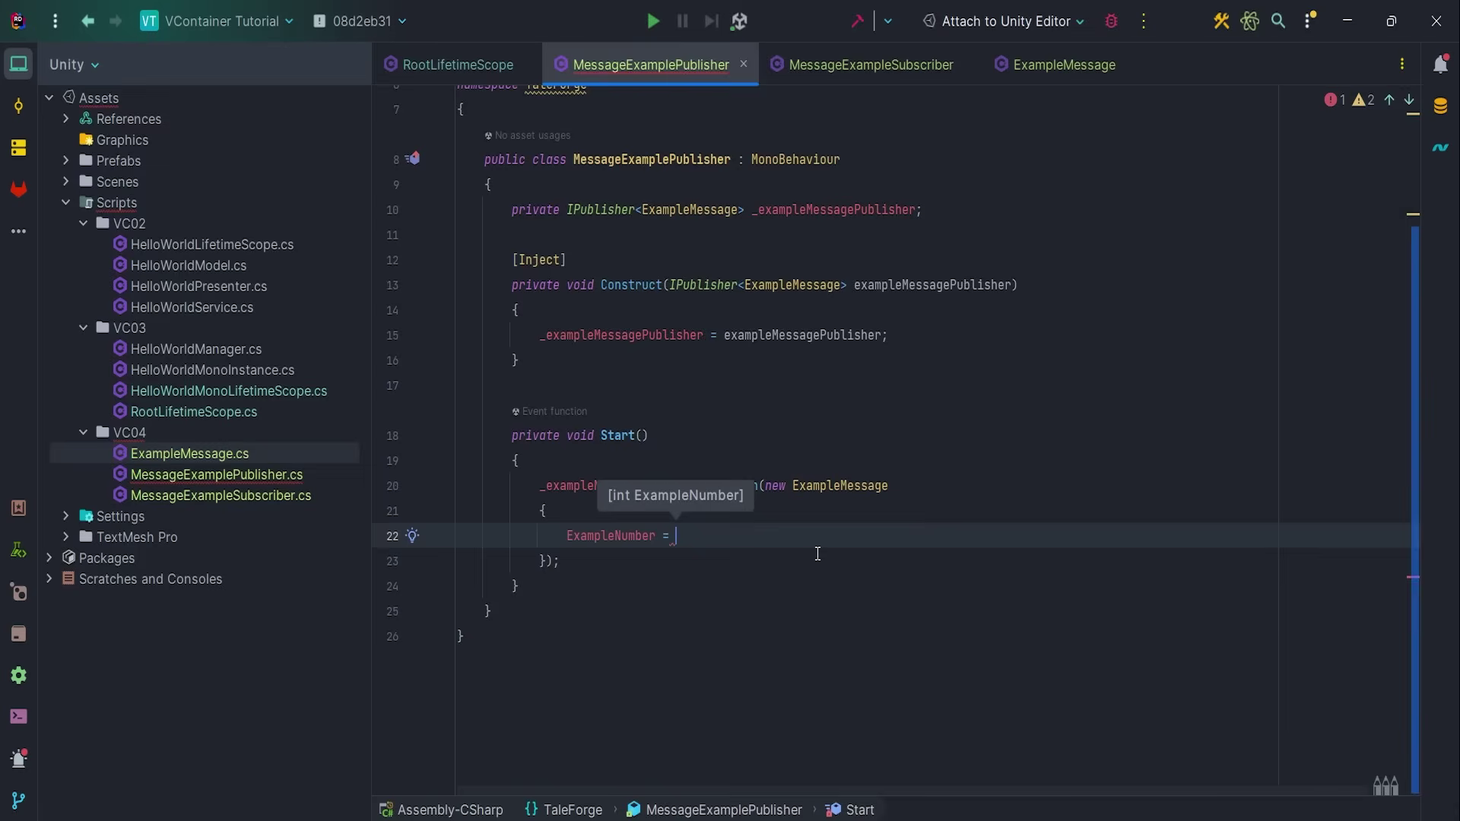
{"action": "type", "text": "100"}
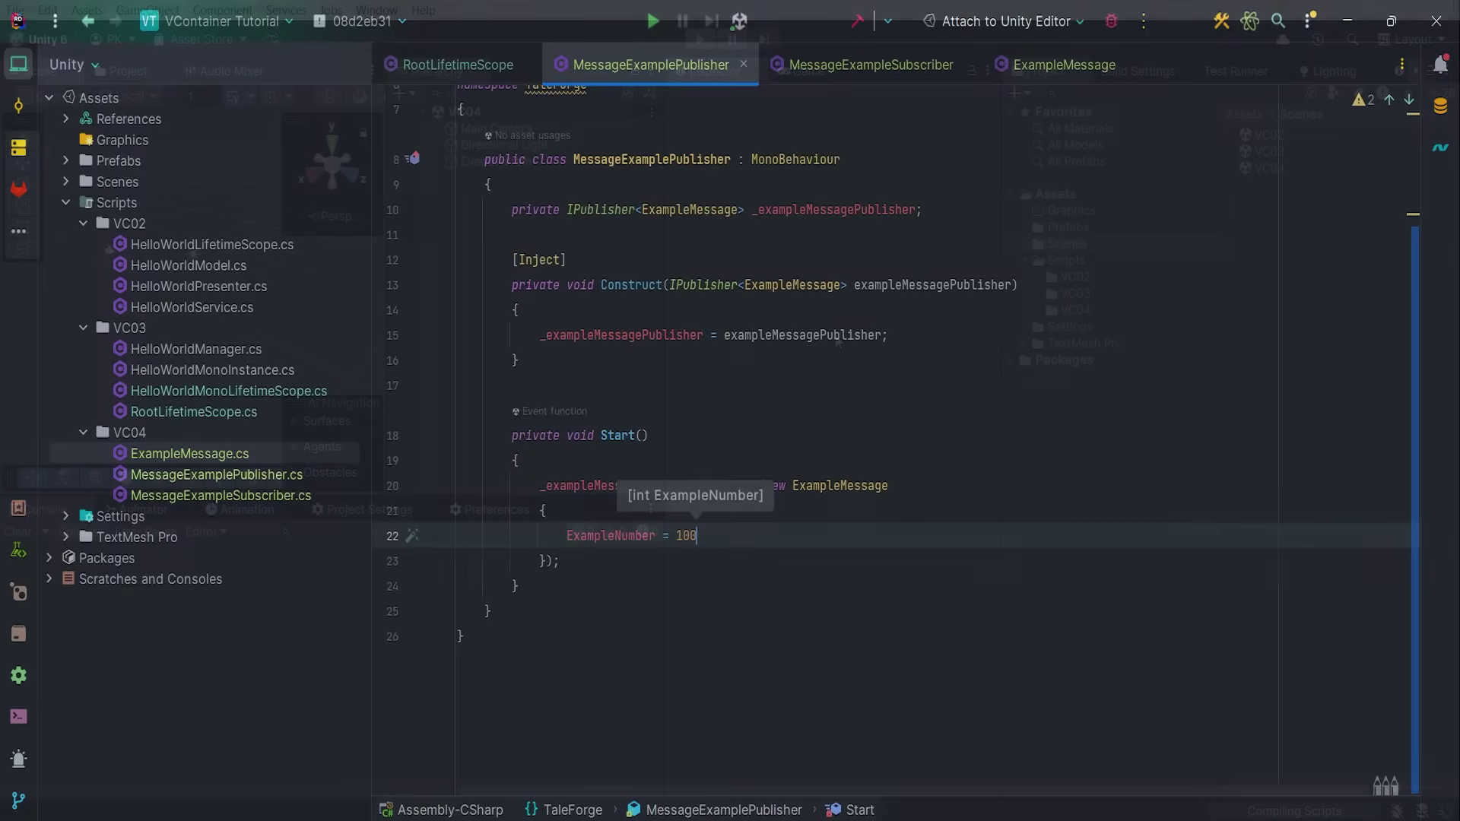
{"action": "key", "text": "alt+Tab"}
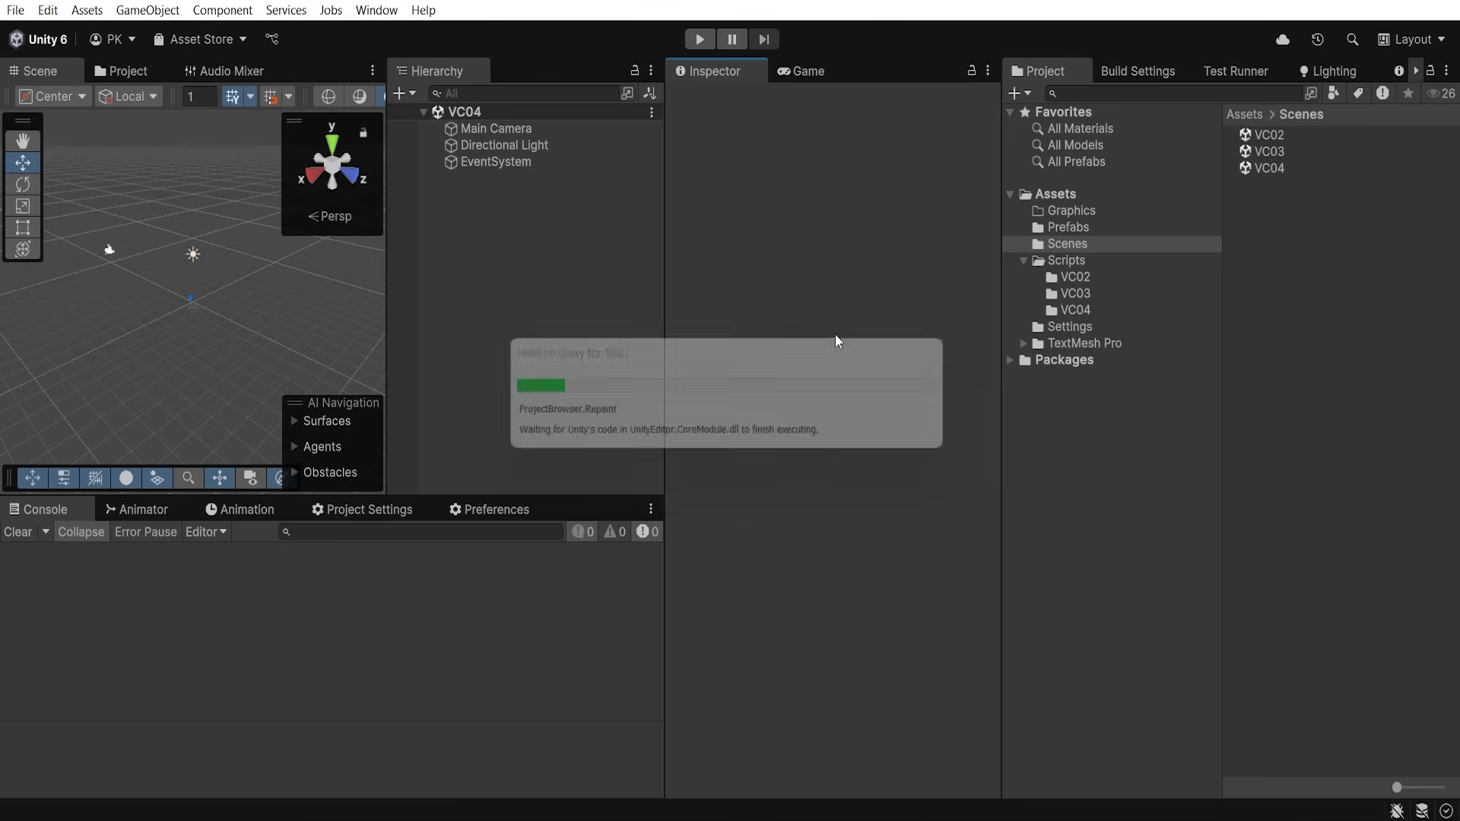
- Create empty GameObjects named MessageExampleSubscriber and MessageExamplePublisher in the VC04 scene
{"action": "right_click", "coordinate": [506, 197]}
{"action": "left_click", "coordinate": [639, 527]}
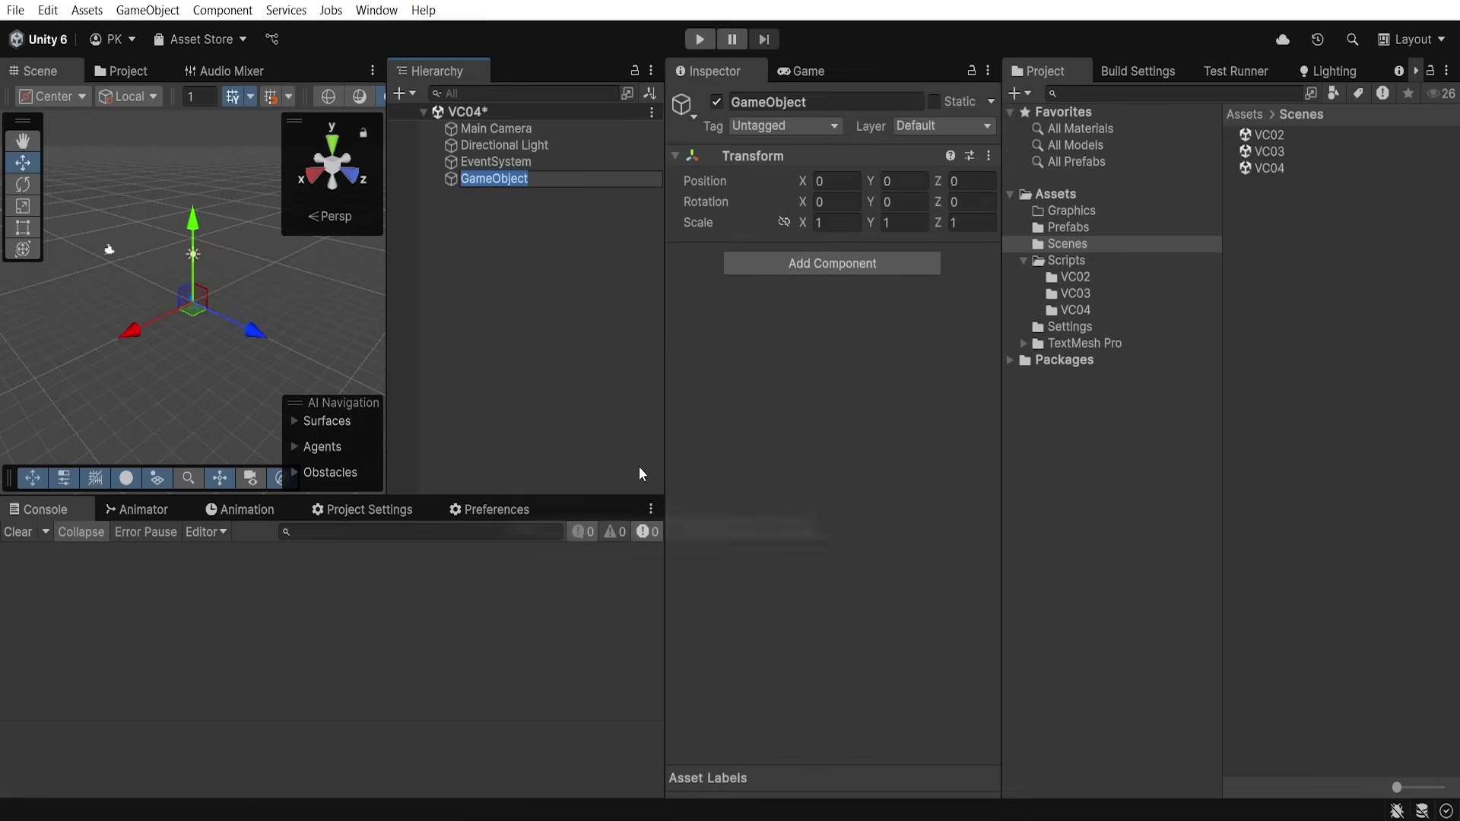
{"action": "type", "text": "MessageExam"}
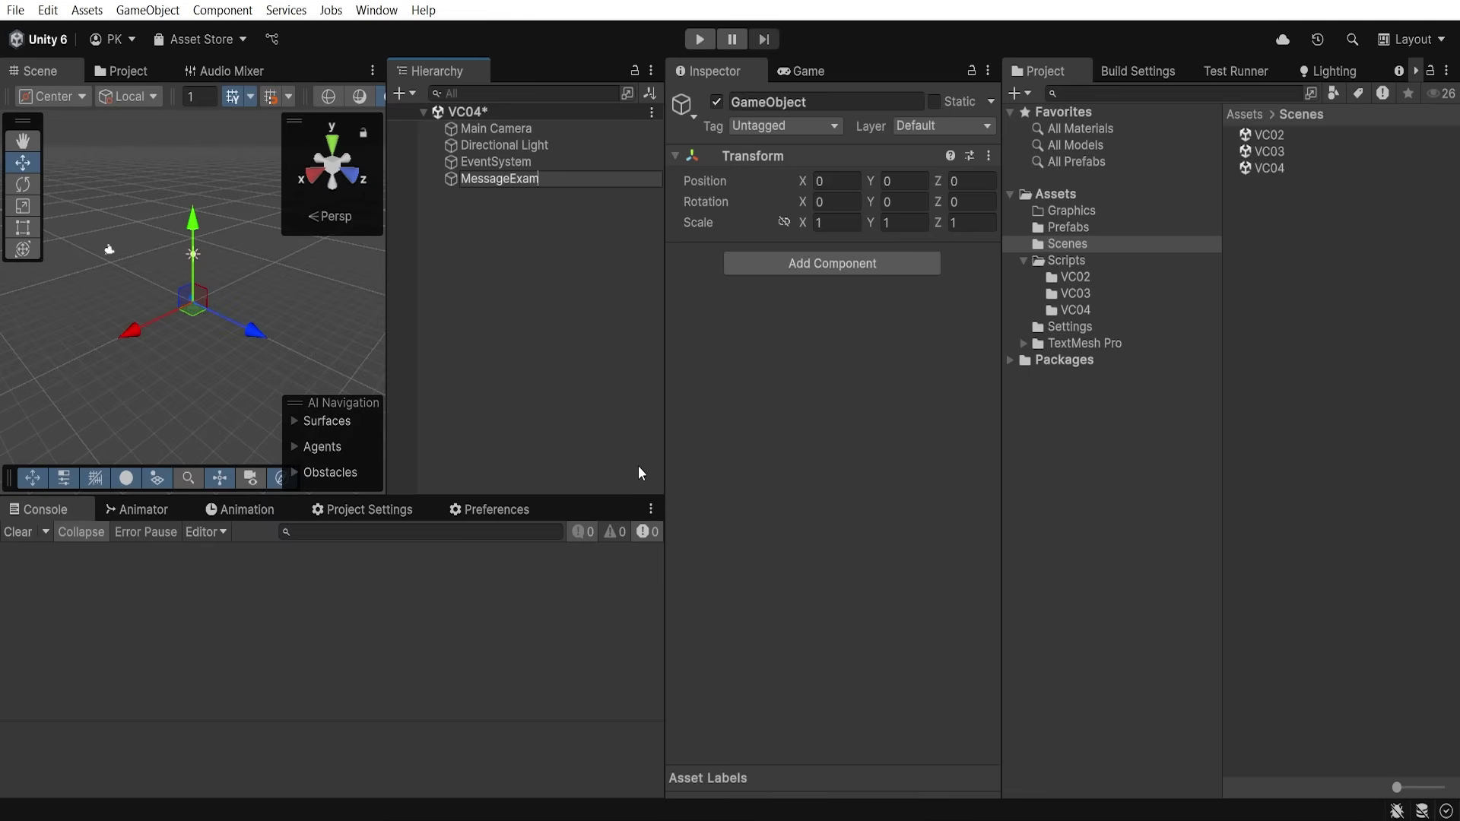
{"action": "type", "text": "pleSubscrib"}
{"action": "key", "text": "Return"}
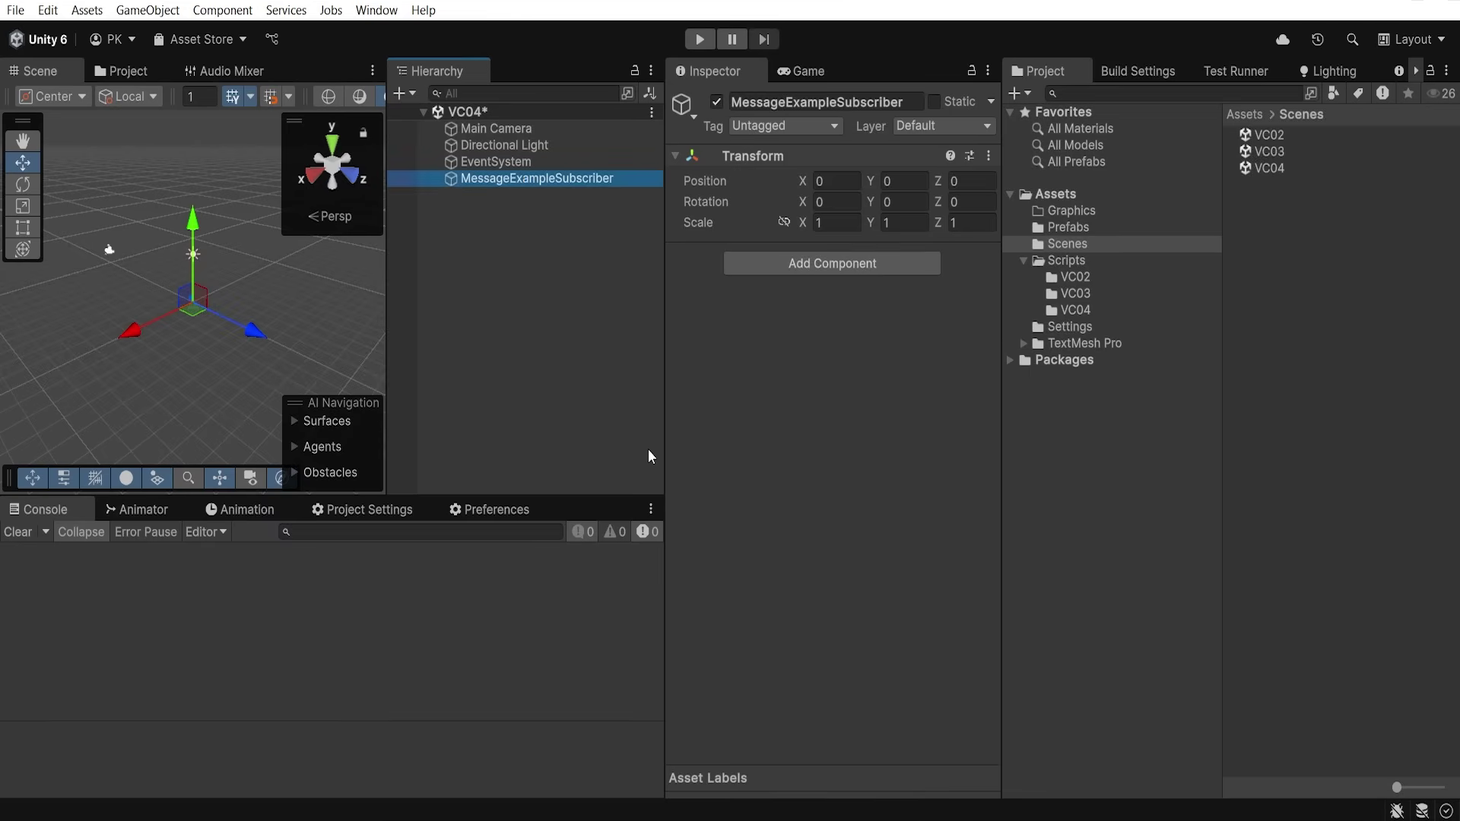
{"action": "key", "text": "ctrl+d"}
{"action": "left_click", "coordinate": [553, 195]}
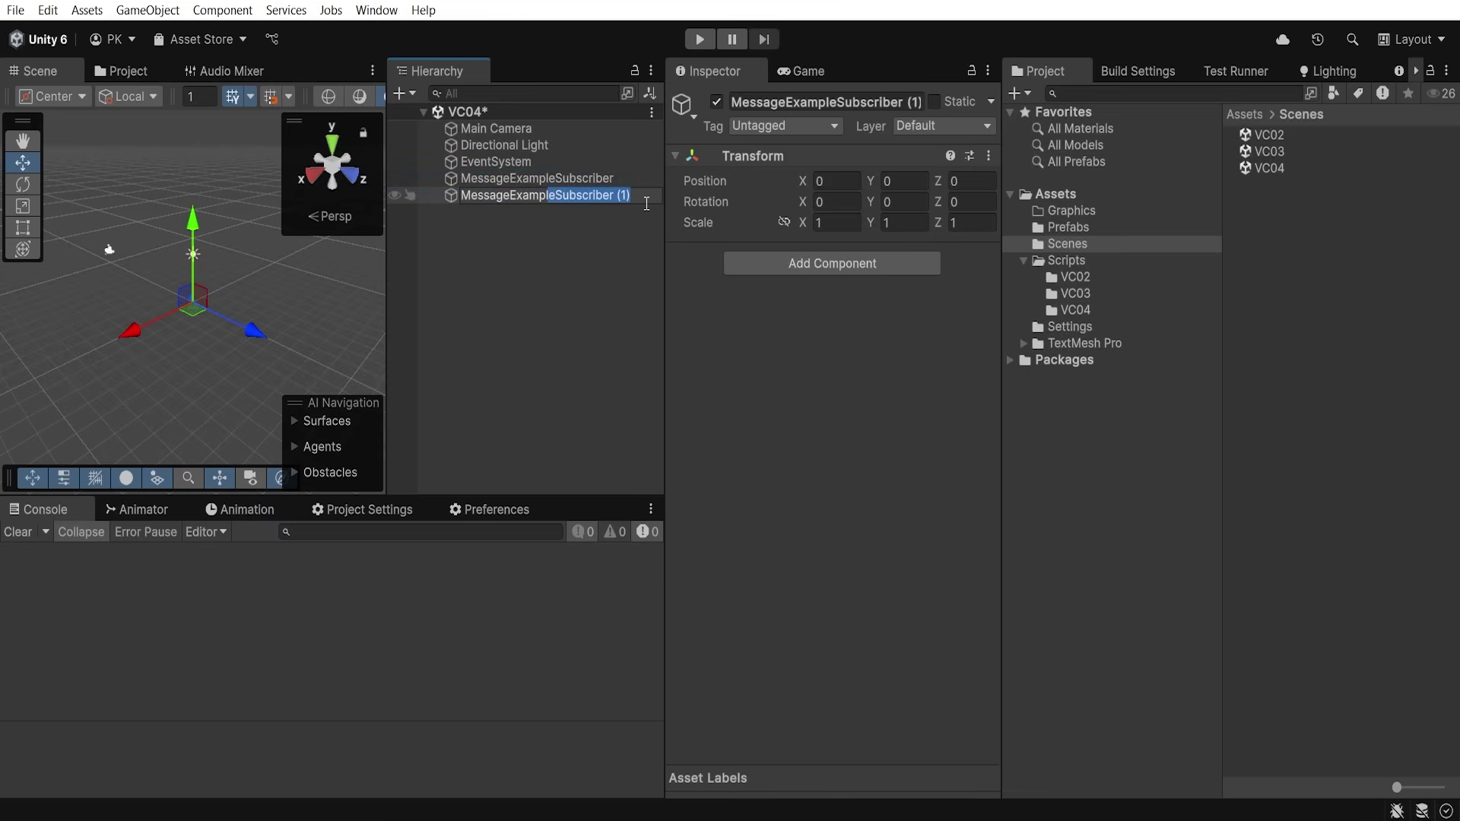
{"action": "type", "text": "Publisher"}
{"action": "key", "text": "Return"}
- Attach the Message Example Subscriber and Message Example Publisher scripts to their matching objects
{"action": "key", "text": "Up"}
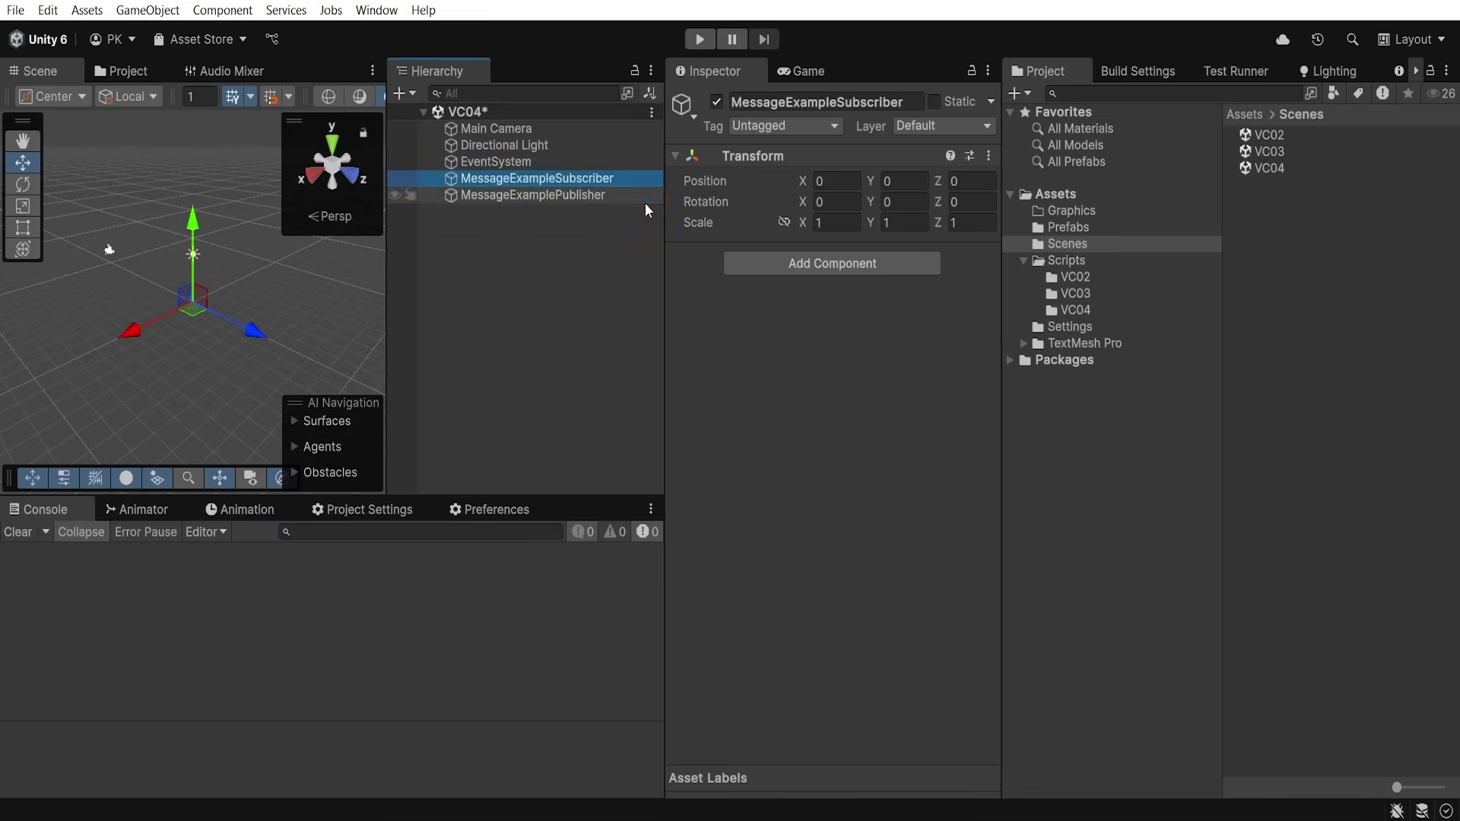
{"action": "left_click", "coordinate": [809, 264]}
{"action": "type", "text": "Messag"}
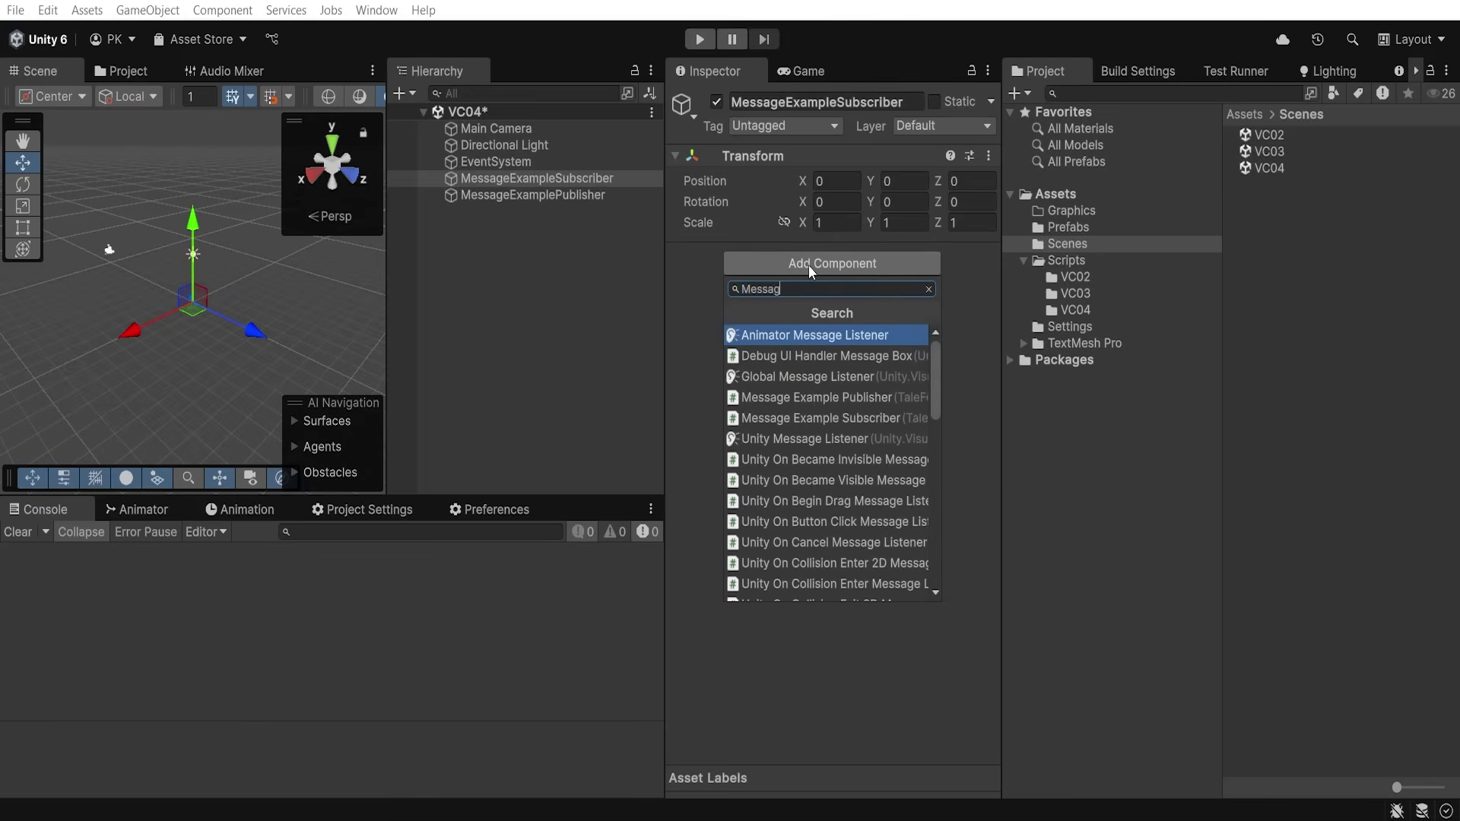
{"action": "type", "text": "eEx"}
{"action": "key", "text": "Down"}
{"action": "key", "text": "Return"}
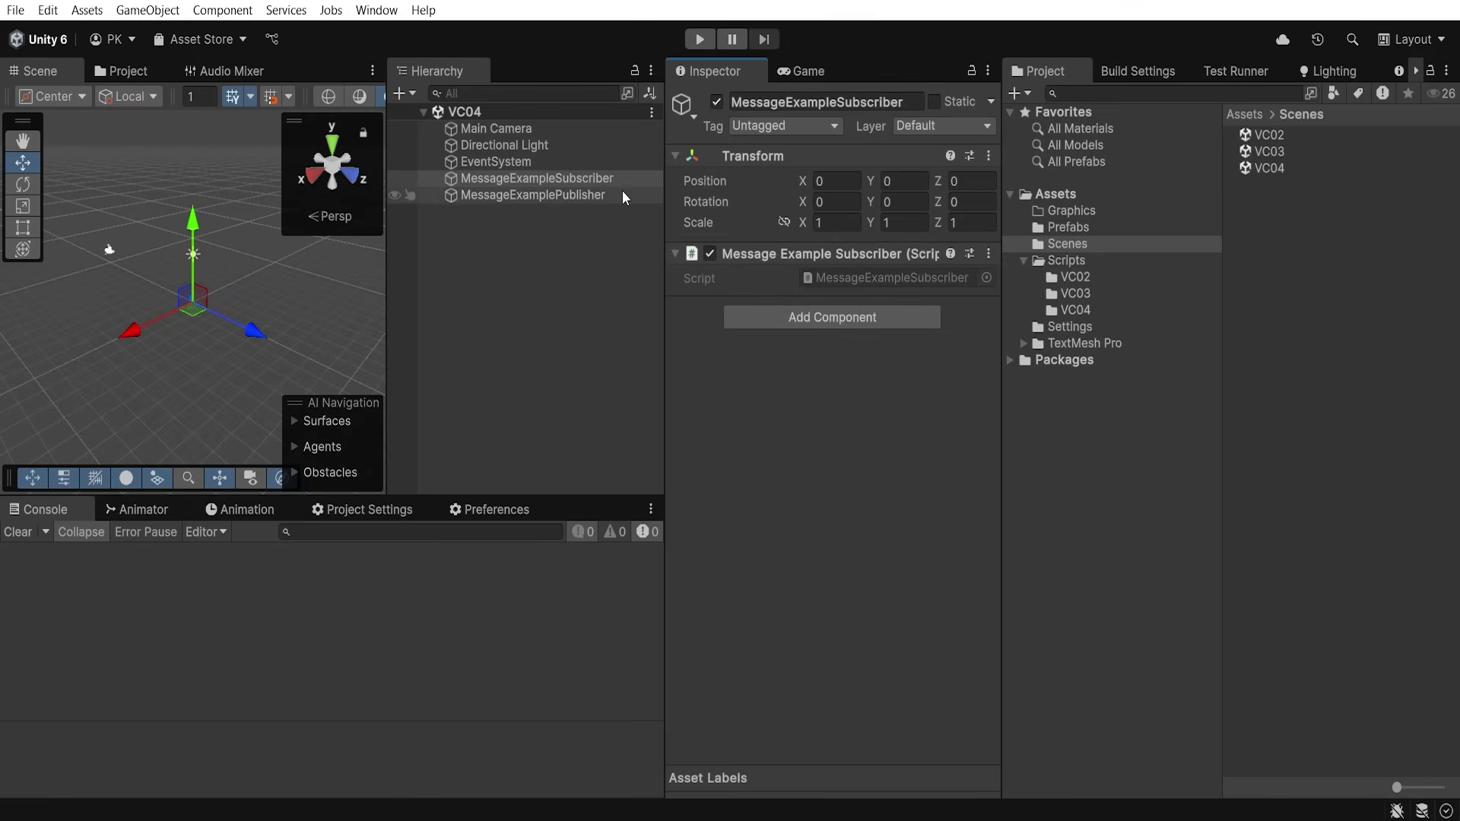
{"action": "left_click", "coordinate": [622, 194]}
{"action": "left_click", "coordinate": [877, 318]}
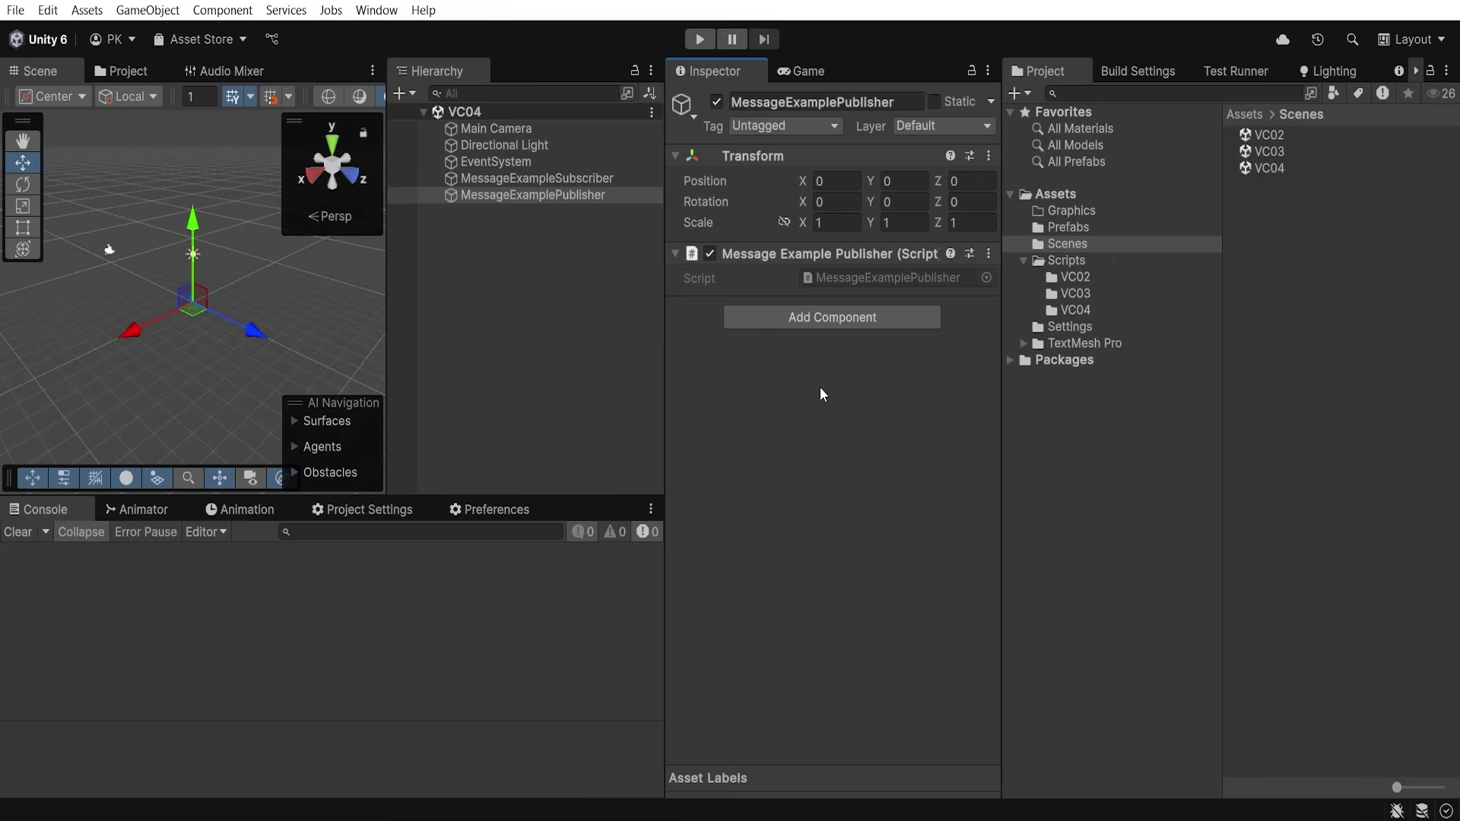
- Create an empty GameObject named LifetimeScope in the scene
{"action": "right_click", "coordinate": [460, 192]}
{"action": "left_click", "coordinate": [622, 525]}
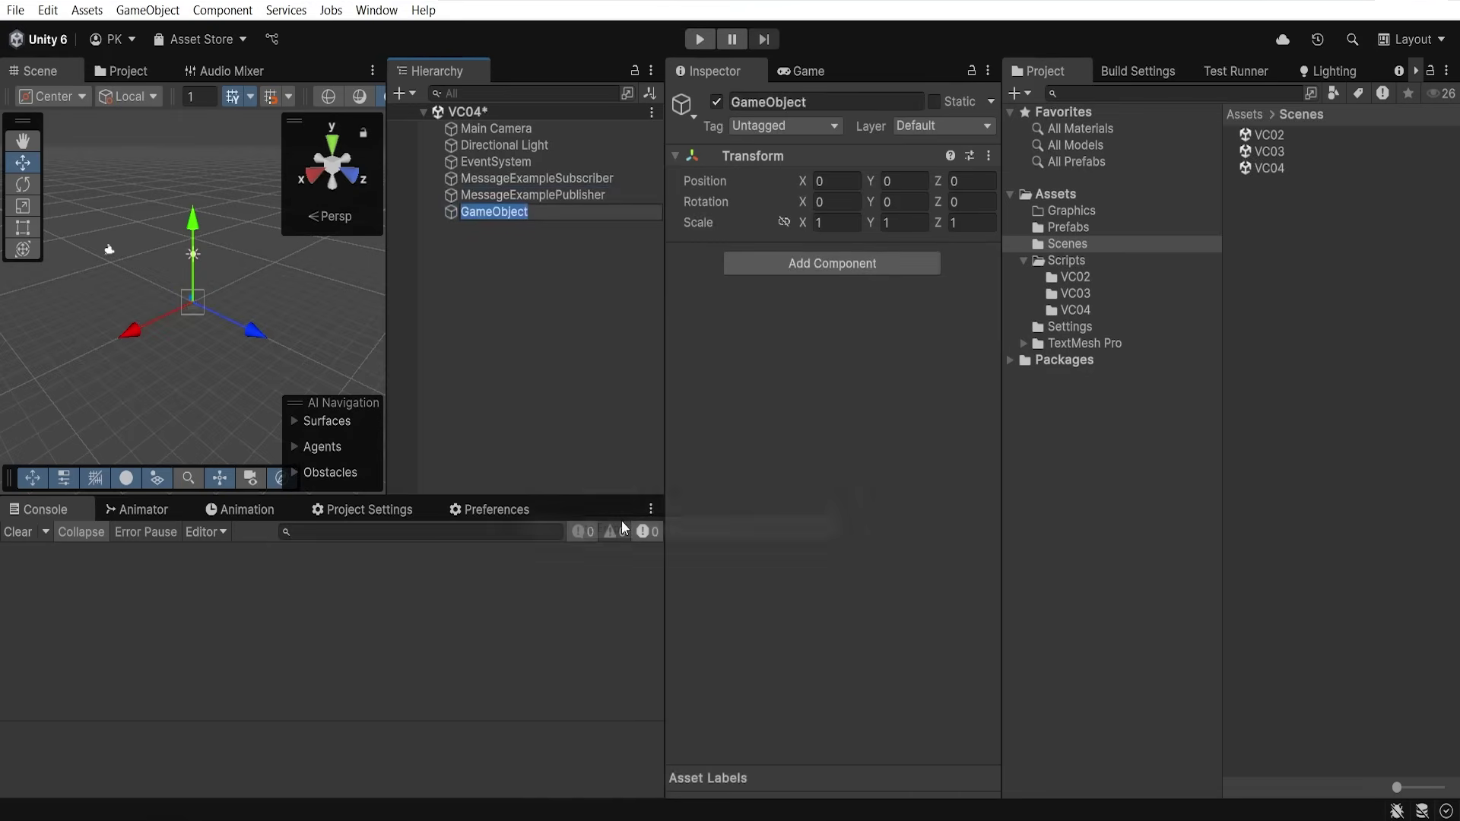
{"action": "type", "text": "LifetimeScope"}
{"action": "key", "text": "Return"}
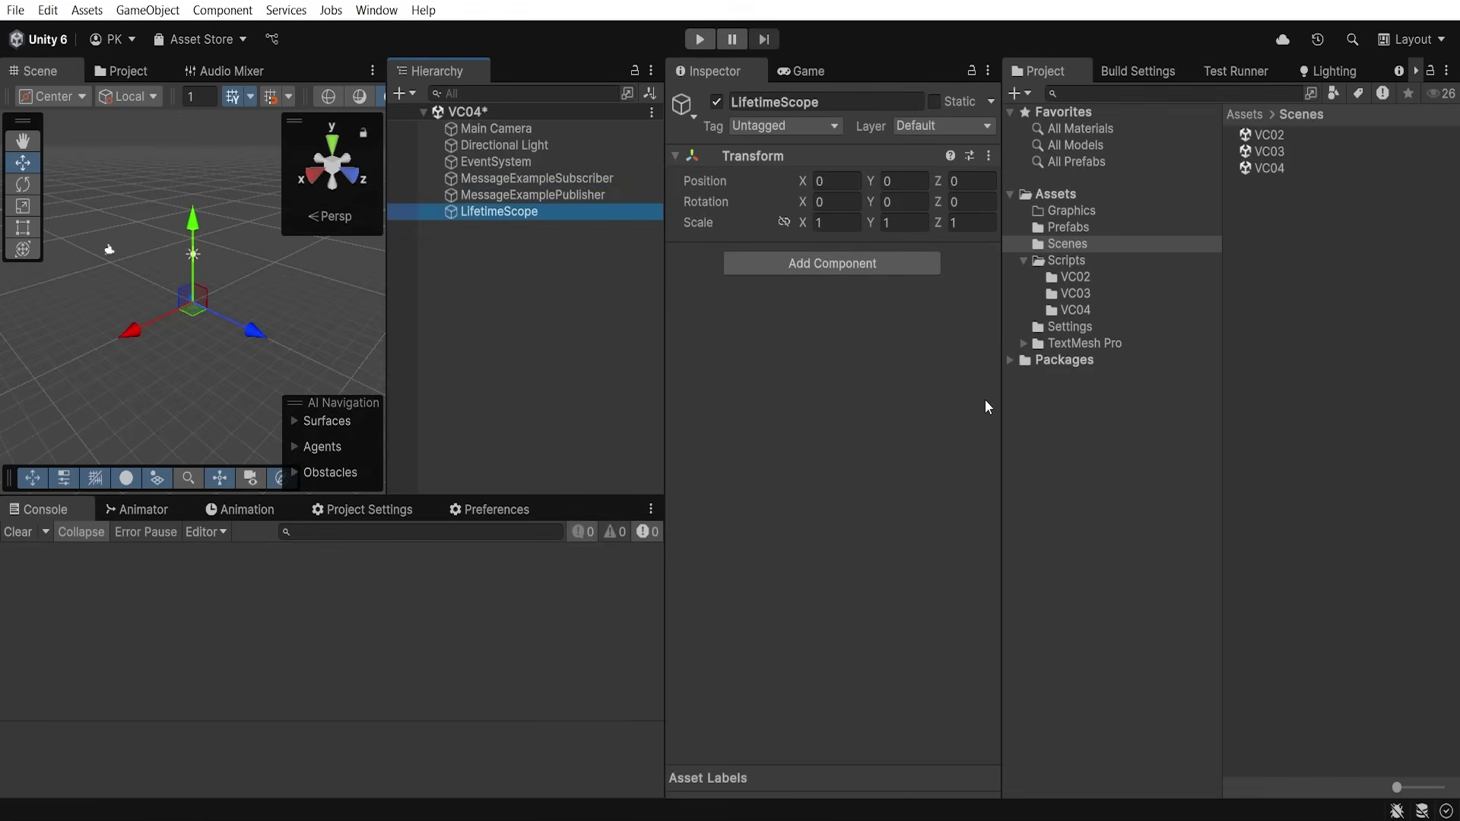
- Add a Lifetime Scope component auto-injecting MessageExampleSubscriber and MessageExamplePublisher
{"action": "left_click", "coordinate": [831, 264]}
{"action": "key", "text": "BackSpace"}
{"action": "type", "text": "Lifetime"}
{"action": "key", "text": "Down"}
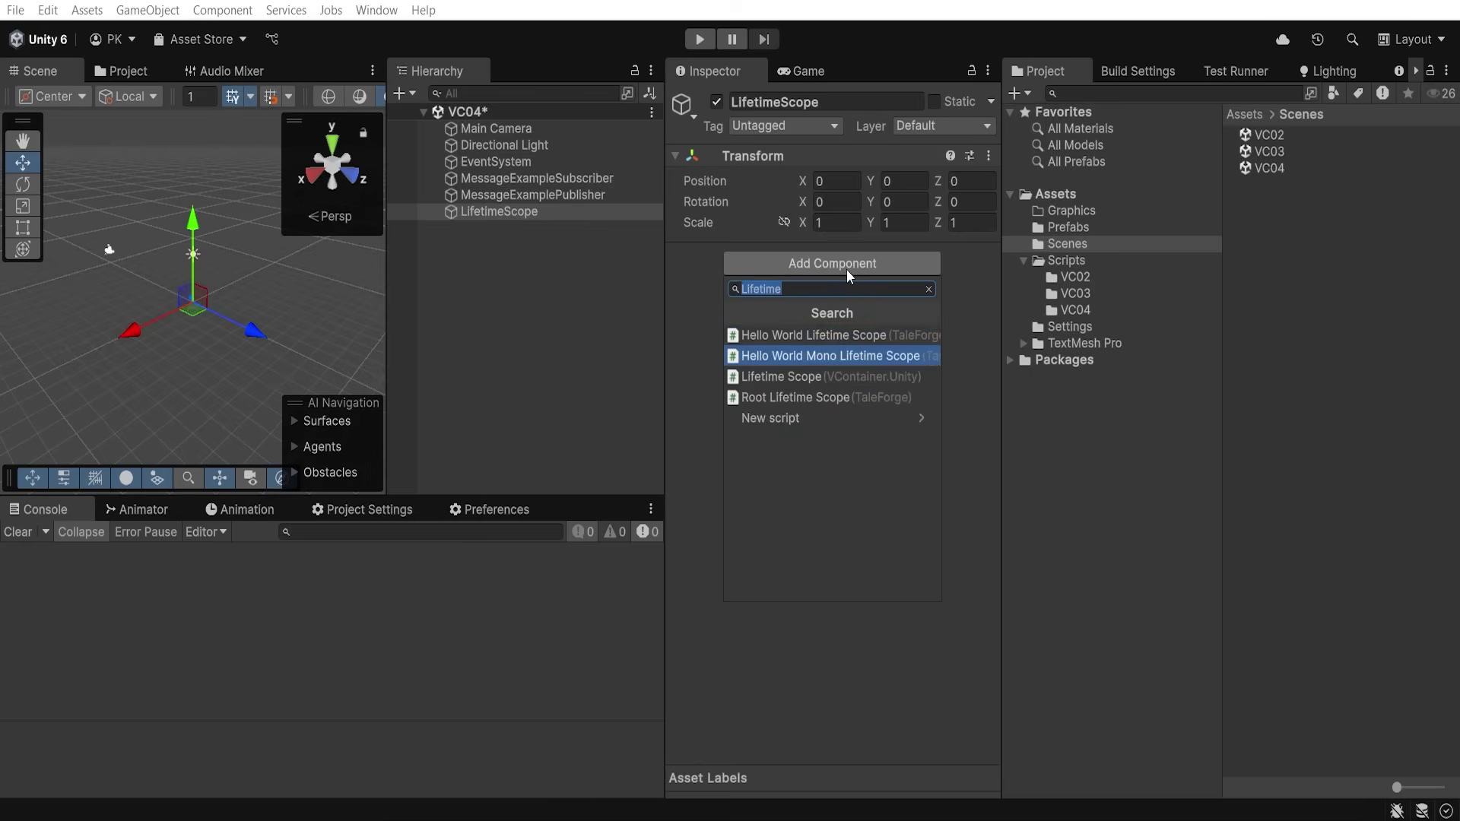
{"action": "key", "text": "Down"}
{"action": "key", "text": "Return"}
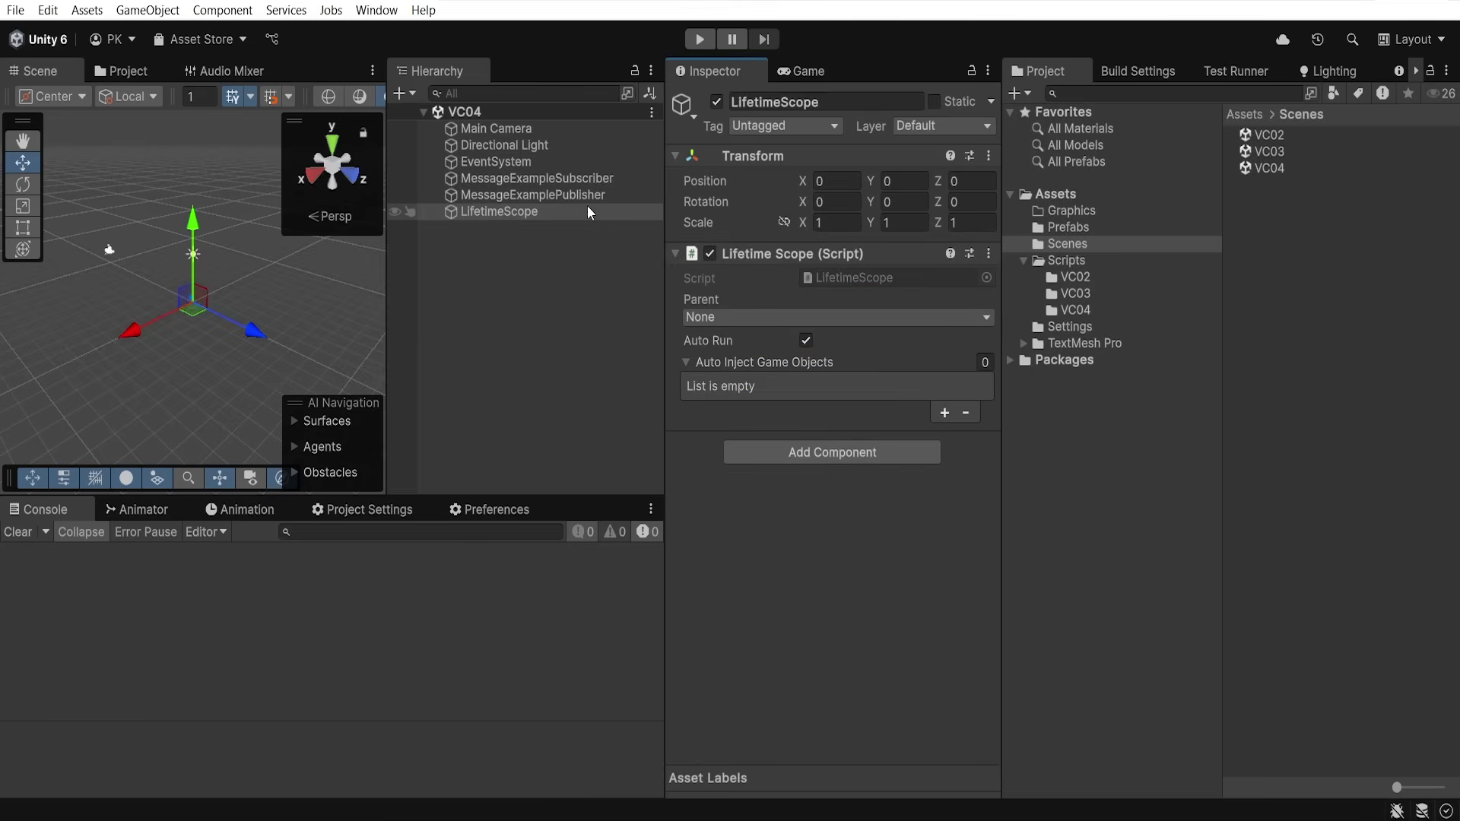
{"action": "left_click_drag", "start_coordinate": [498, 212], "coordinate": [764, 362]}
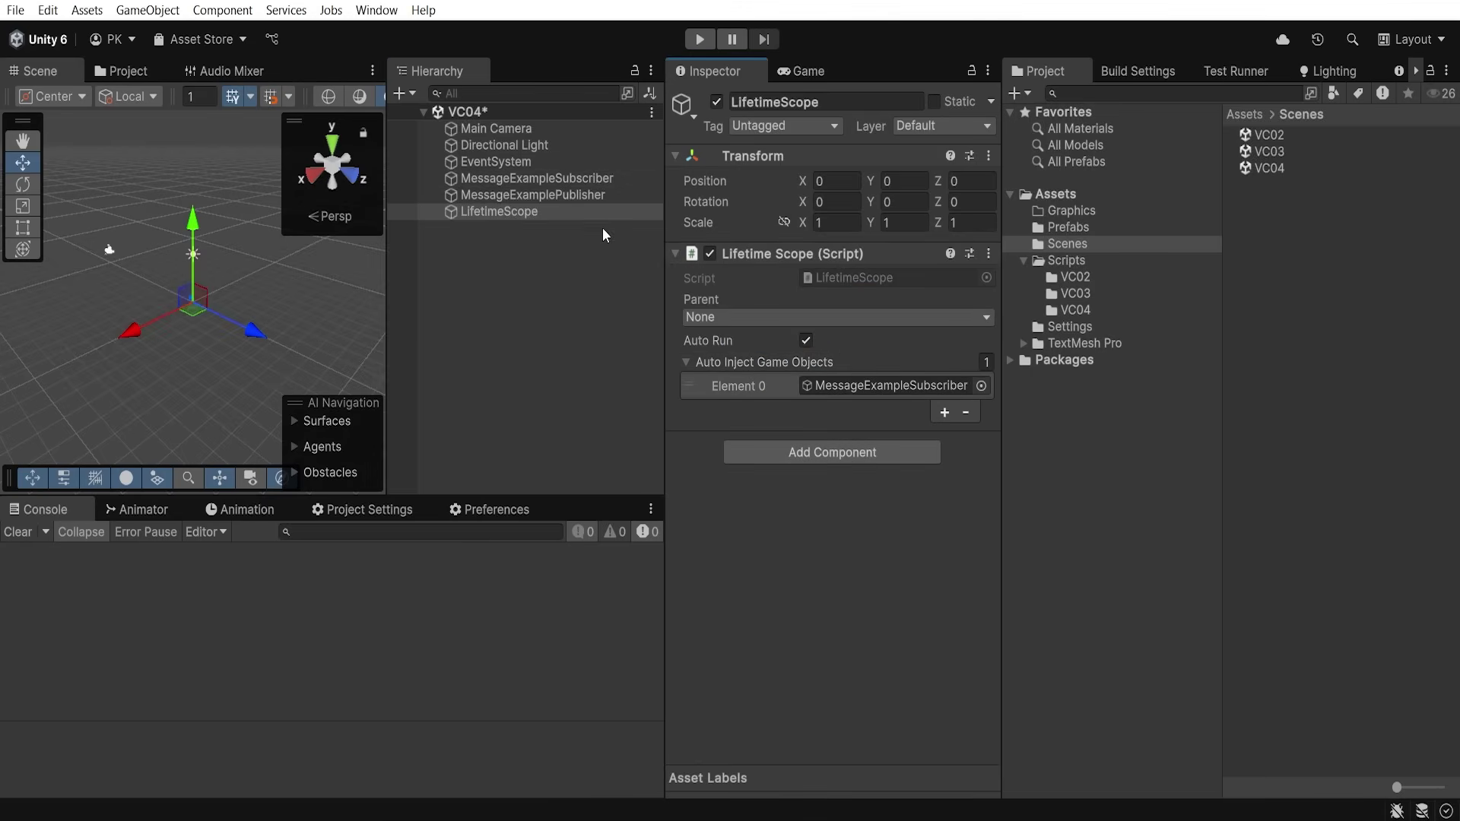
{"action": "left_click_drag", "start_coordinate": [565, 194], "coordinate": [773, 368]}
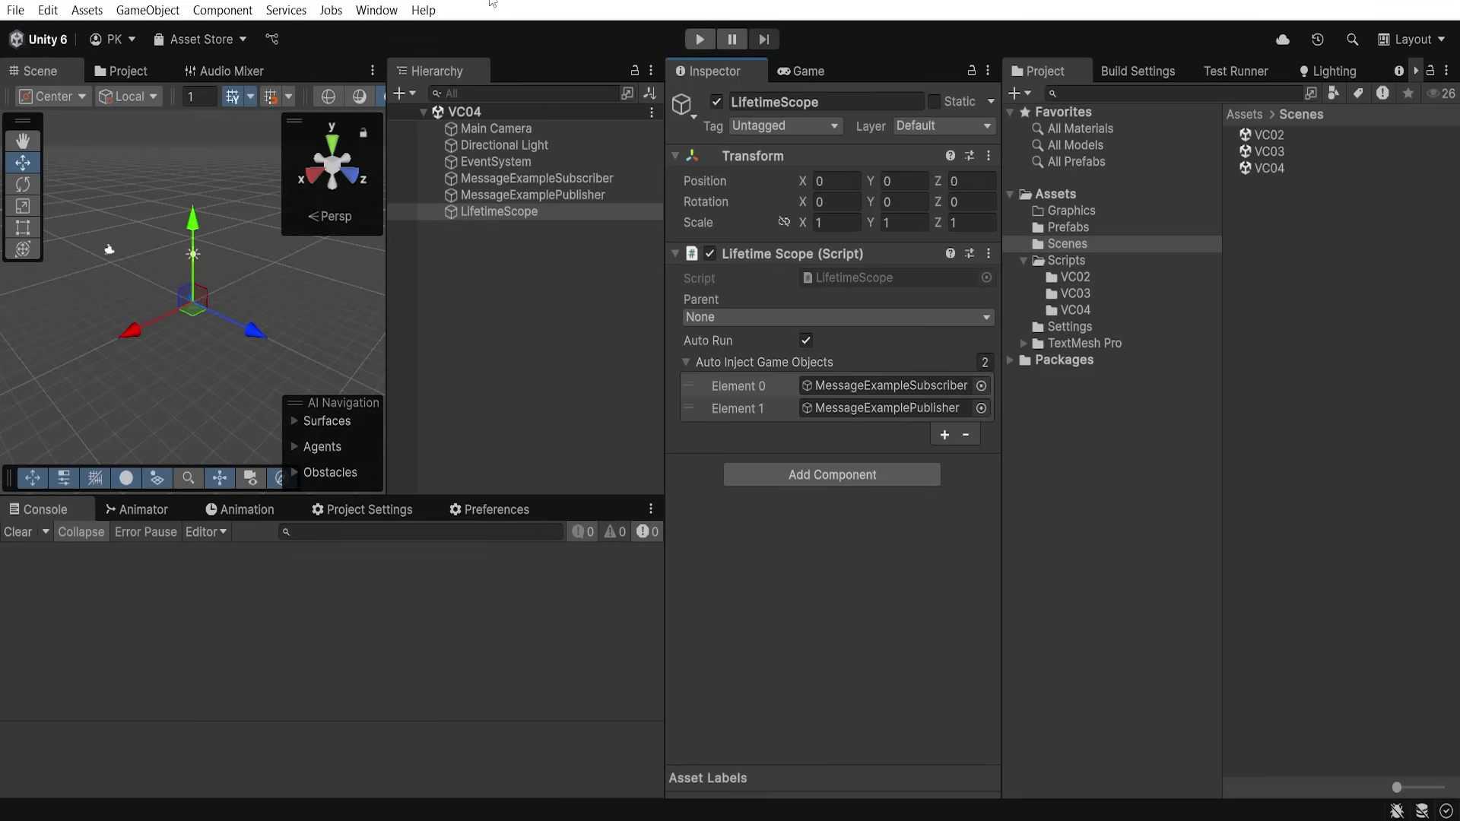
- Enter Play mode and inspect the 'ExampleMessage: 100' console entry
{"action": "left_click", "coordinate": [699, 40]}
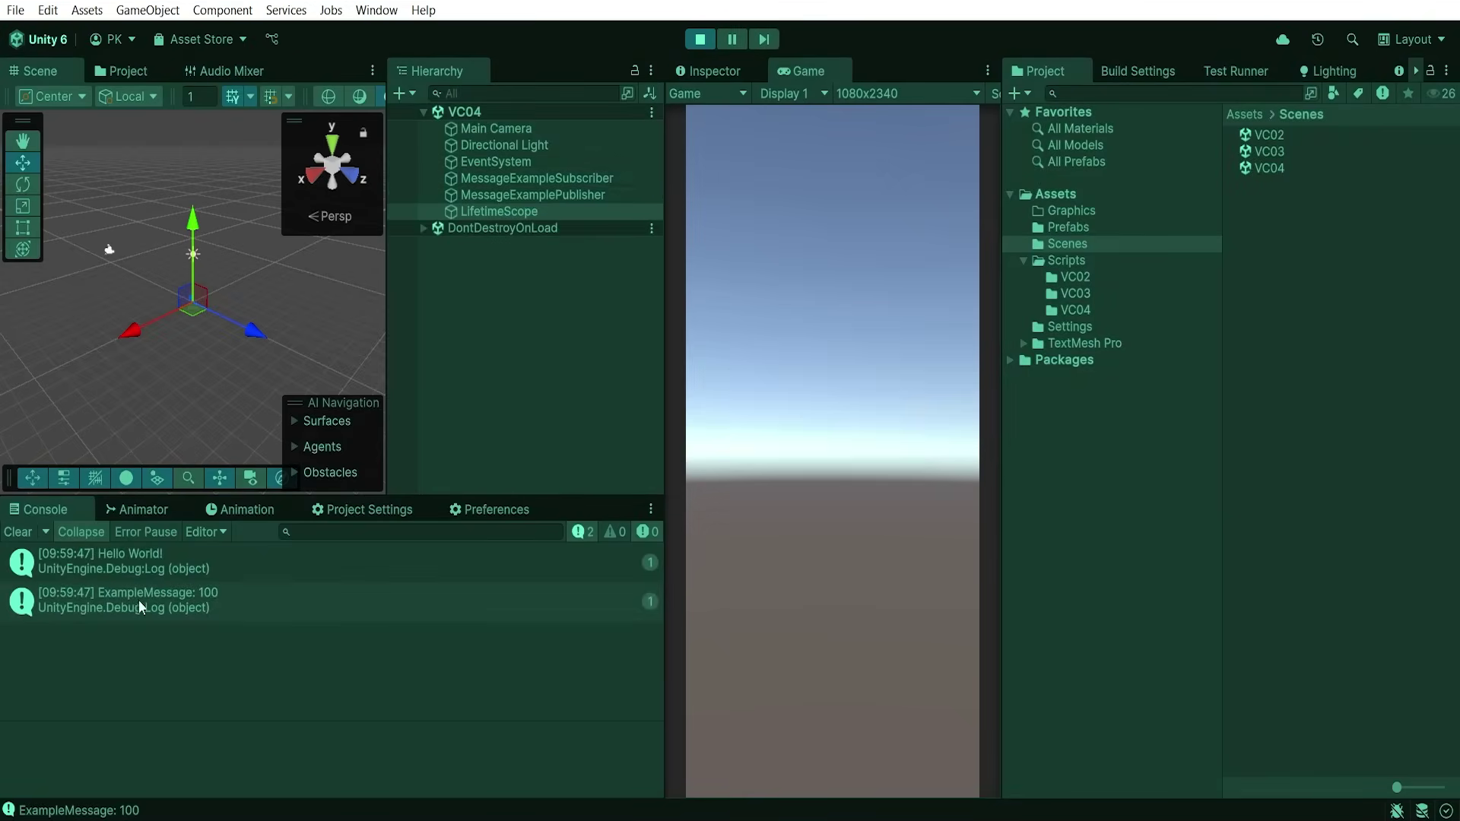
{"action": "left_click", "coordinate": [139, 600]}
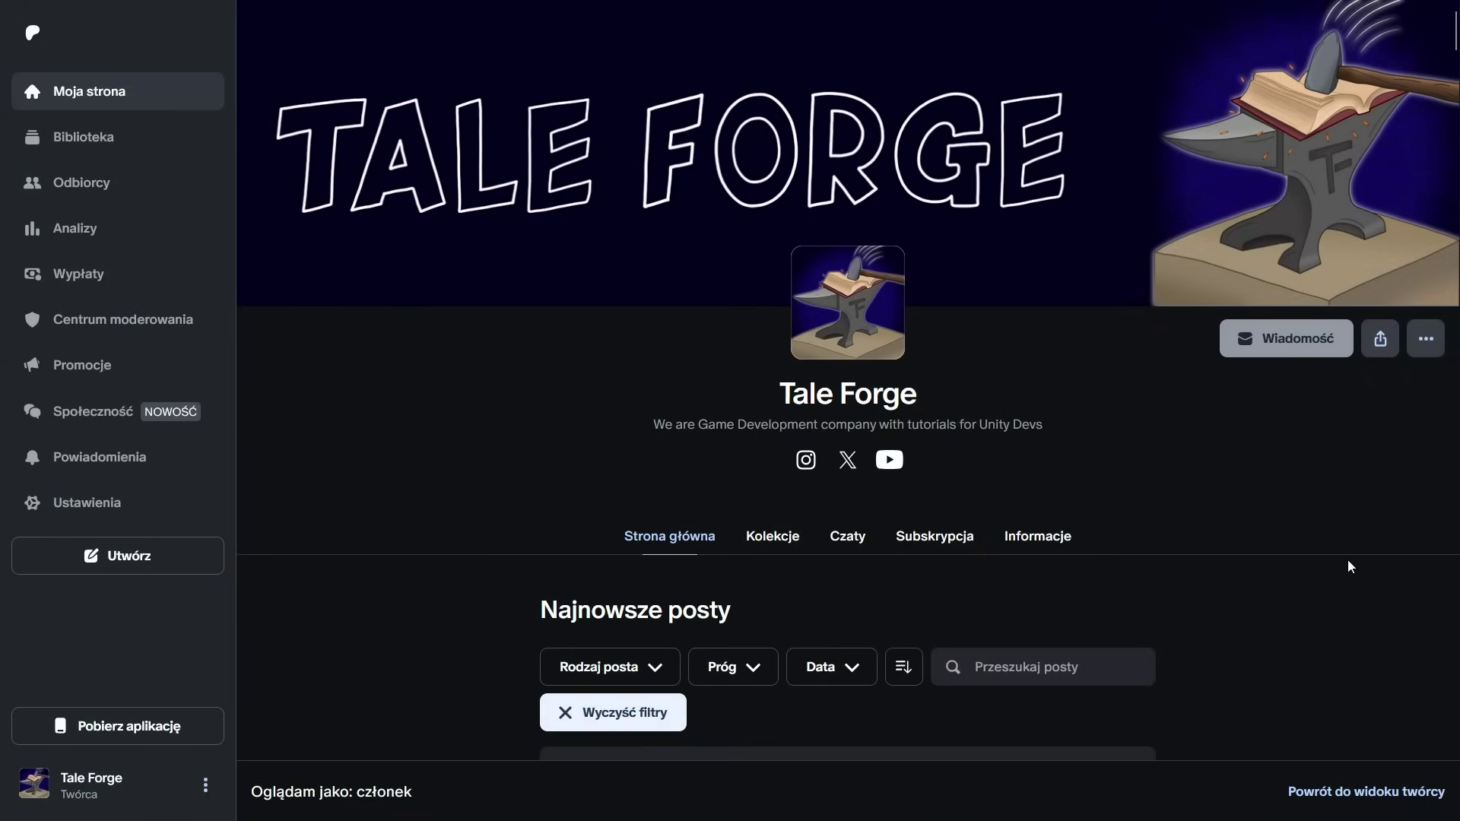
{"action": "scroll", "coordinate": [1348, 559], "scroll_direction": "down", "scroll_amount": 2}
{"action": "scroll", "coordinate": [1254, 568], "scroll_direction": "down", "scroll_amount": 3}
{"action": "scroll", "coordinate": [1252, 567], "scroll_direction": "down", "scroll_amount": 2}
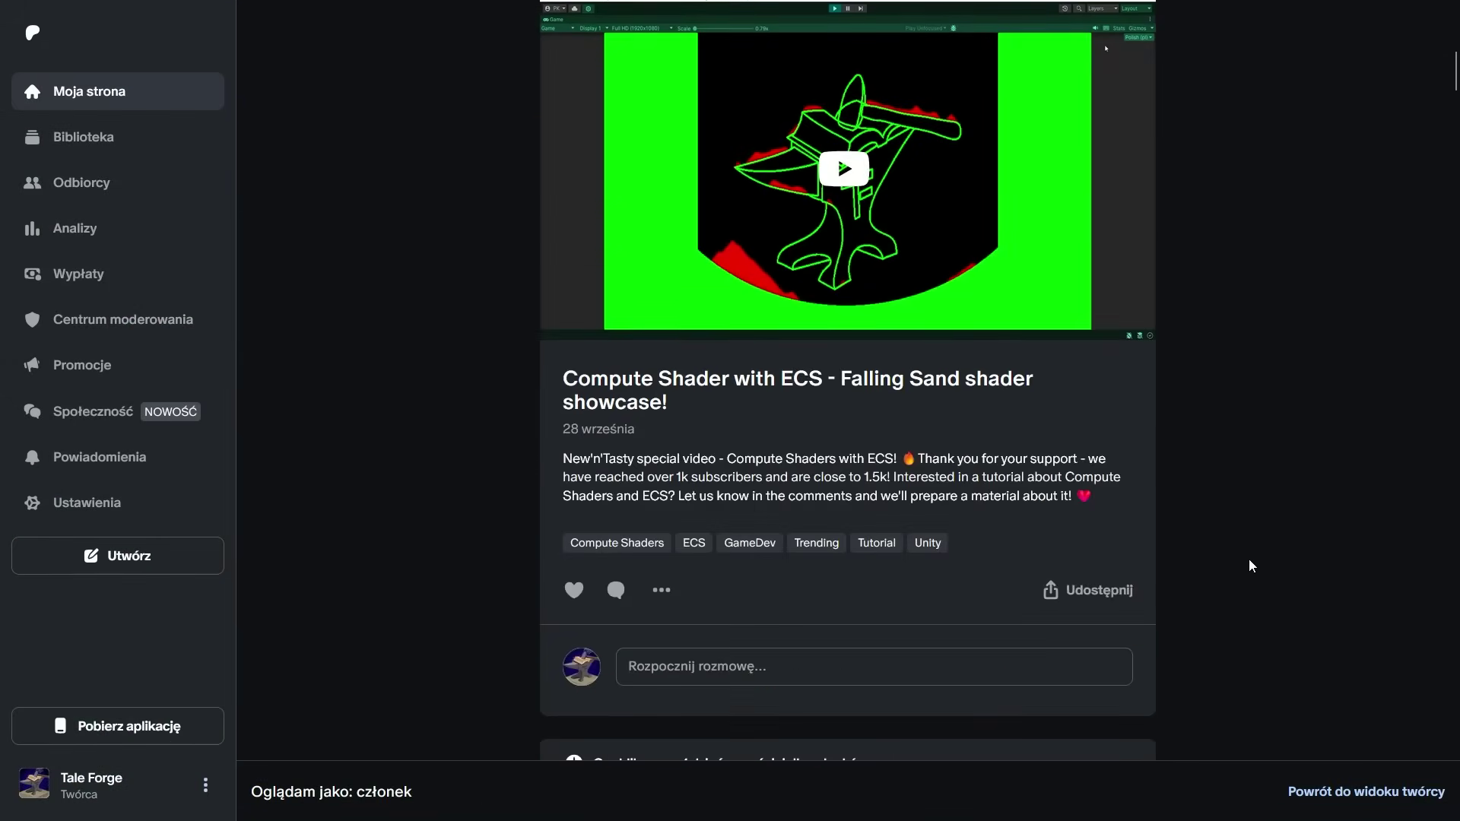
{"action": "scroll", "coordinate": [1249, 565], "scroll_direction": "down", "scroll_amount": 3}
{"action": "scroll", "coordinate": [1246, 563], "scroll_direction": "down", "scroll_amount": 3}
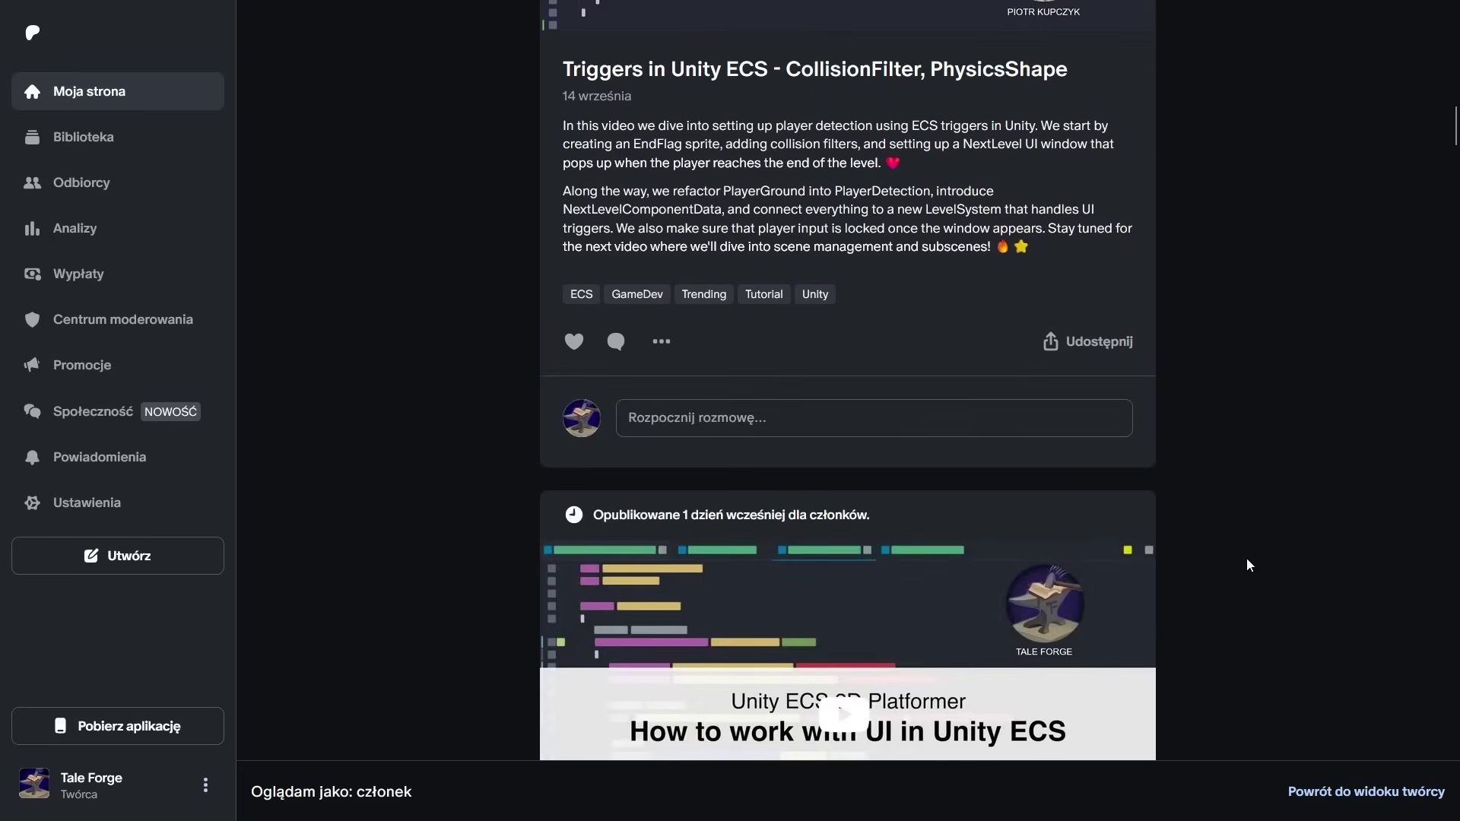
{"action": "scroll", "coordinate": [1247, 564], "scroll_direction": "down", "scroll_amount": 3}
{"action": "left_click_drag", "start_coordinate": [1452, 144], "coordinate": [1453, 20]}
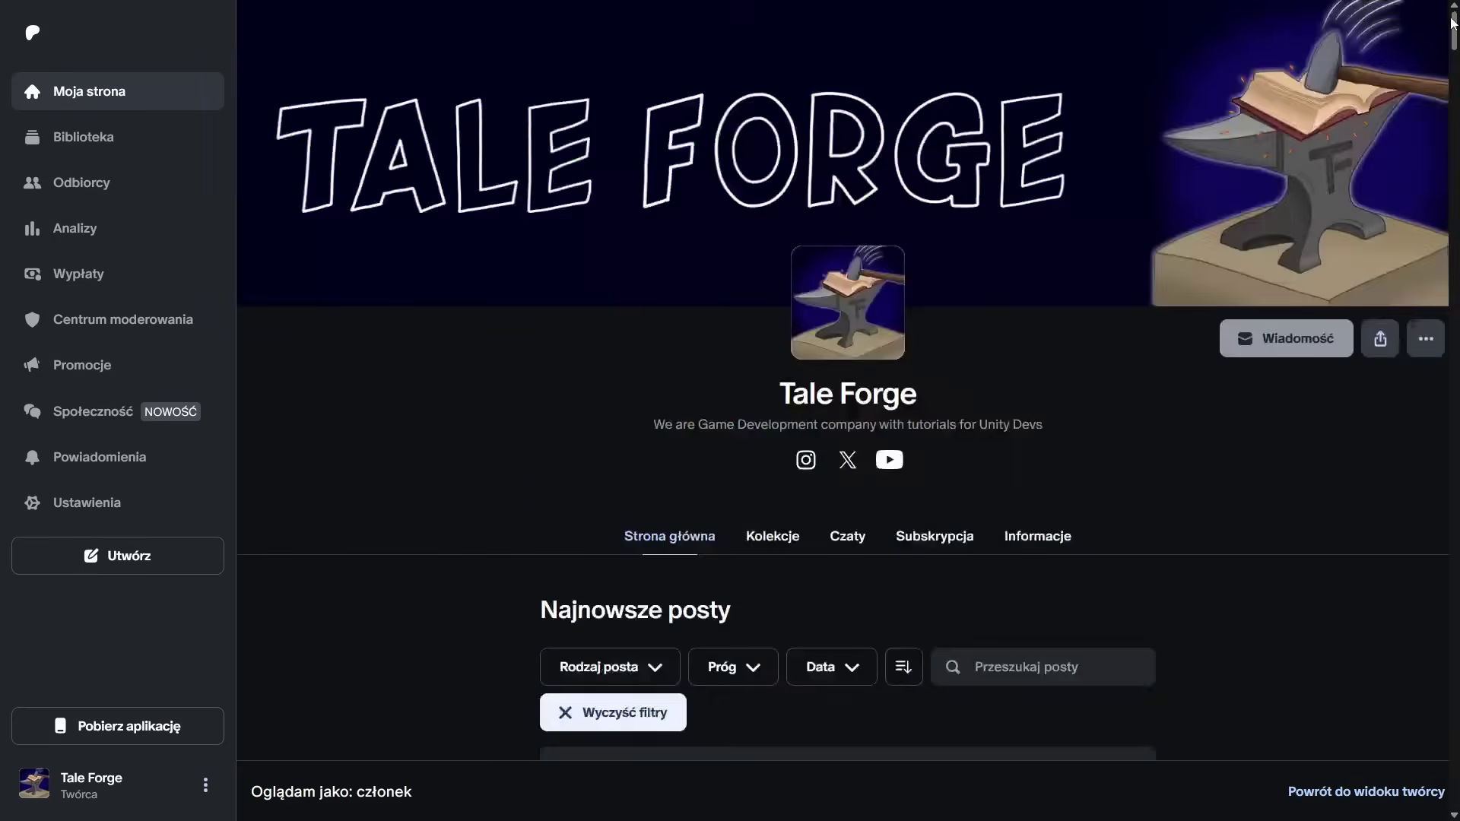
- Open Tale Forge's Exclusive Code collection from the Kolekcje tab
{"action": "left_click", "coordinate": [787, 544]}
{"action": "scroll", "coordinate": [855, 586], "scroll_direction": "down", "scroll_amount": 2}
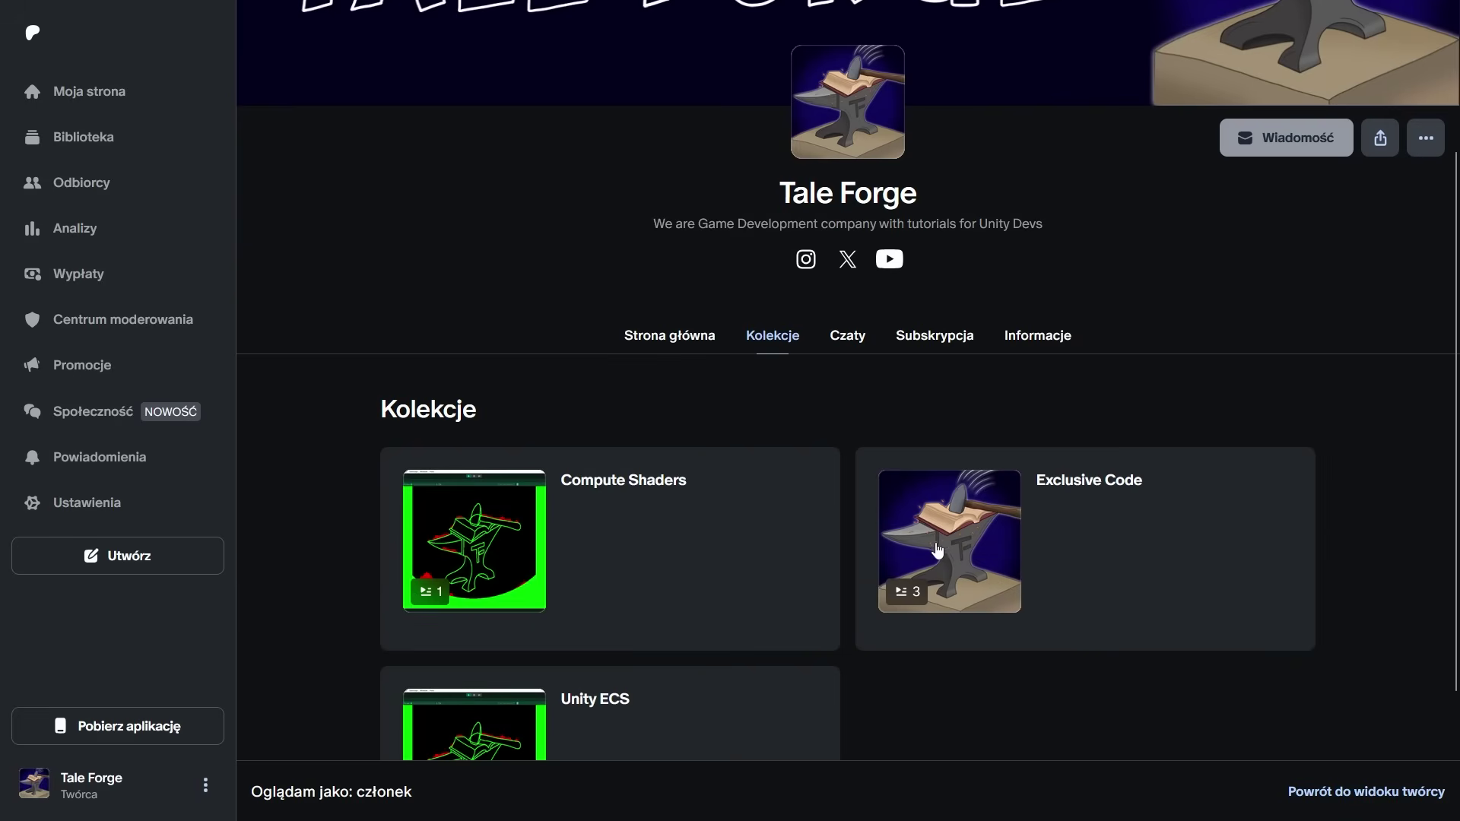
{"action": "left_click", "coordinate": [945, 544]}
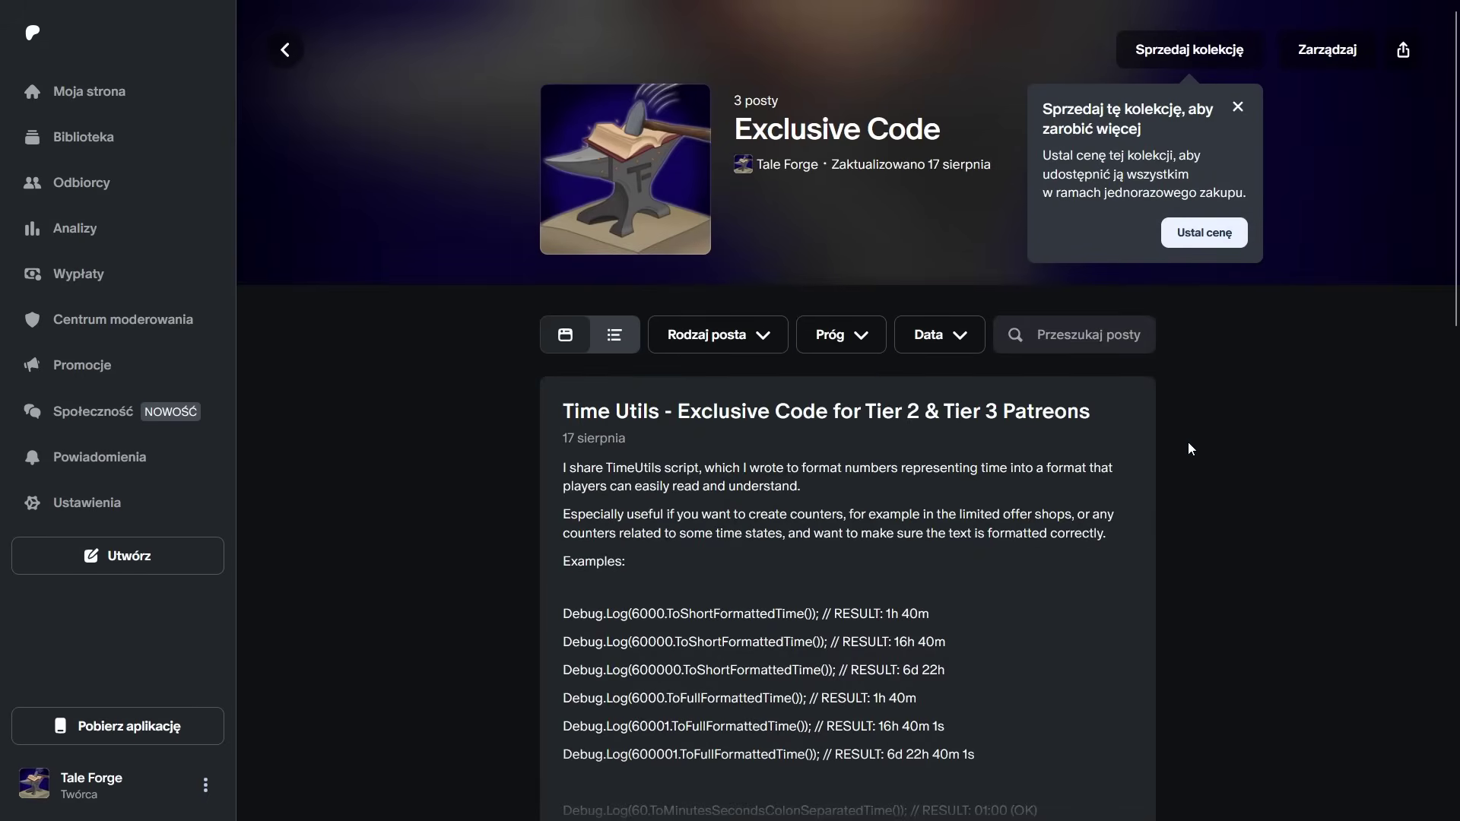
{"action": "scroll", "coordinate": [1187, 449], "scroll_direction": "down", "scroll_amount": 3}
{"action": "scroll", "coordinate": [1186, 444], "scroll_direction": "down", "scroll_amount": 2}
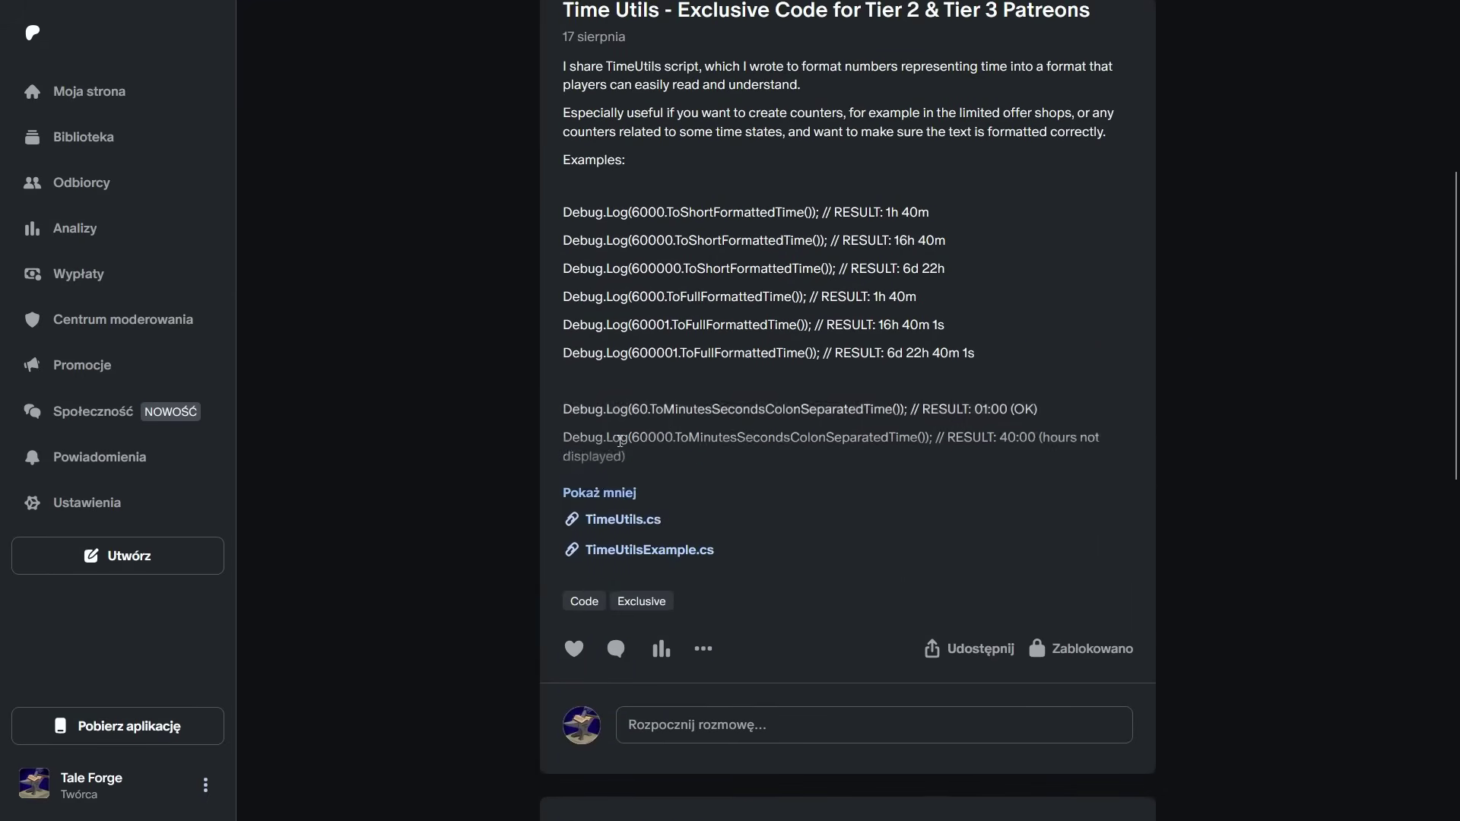
{"action": "scroll", "coordinate": [1102, 414], "scroll_direction": "down", "scroll_amount": 3}
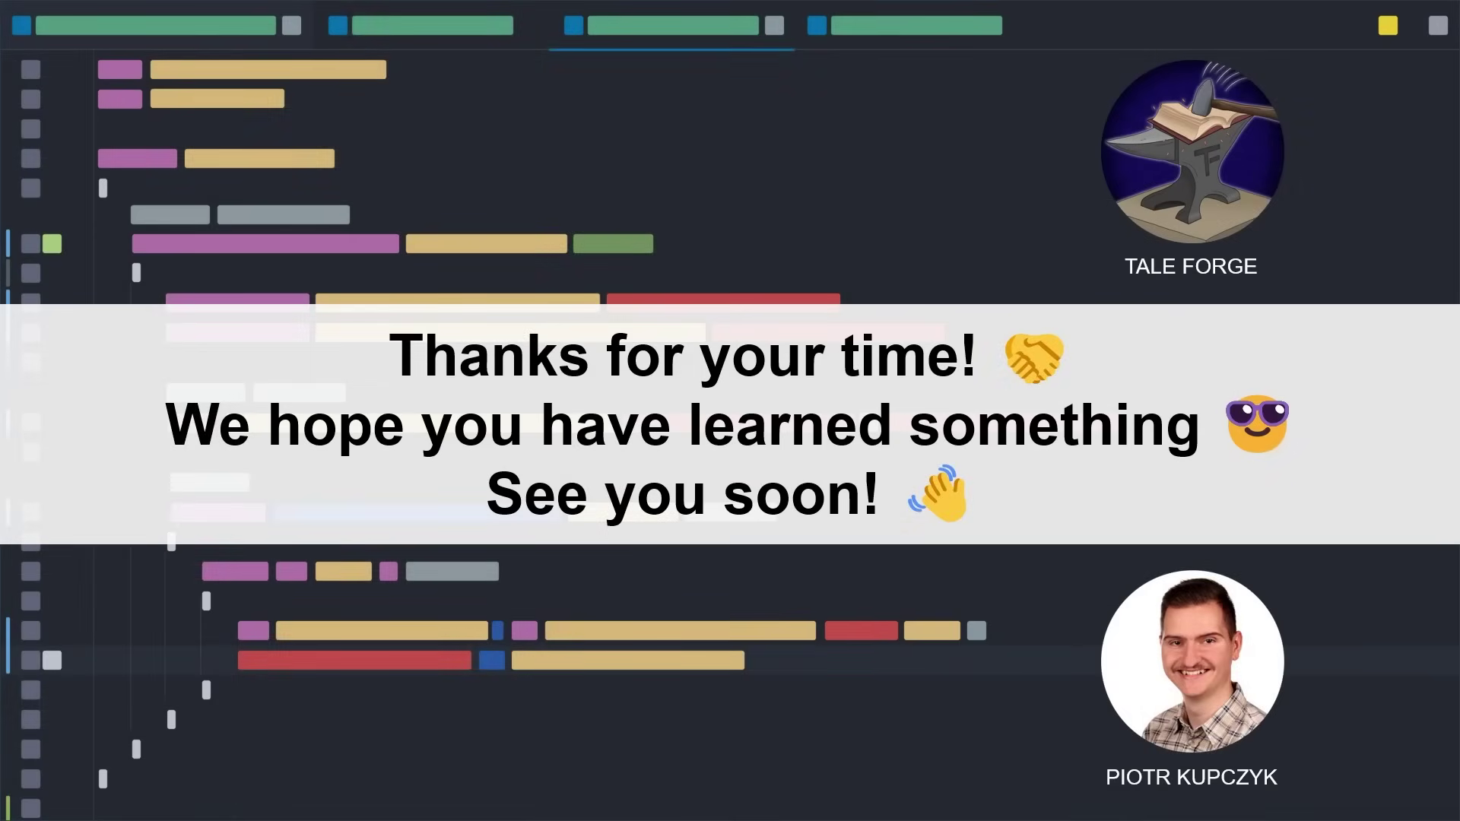